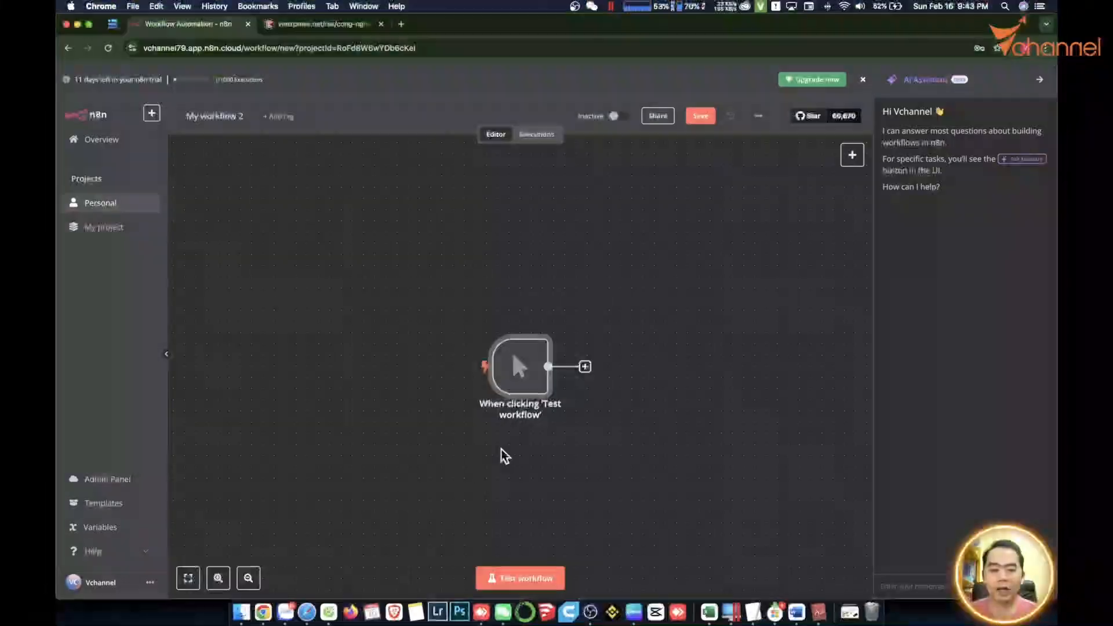
Add an Edit Fields node after the trigger.
{"action": "scroll", "coordinate": [502, 455], "scroll_direction": "right", "scroll_amount": 5}
{"action": "left_click", "coordinate": [367, 299]}
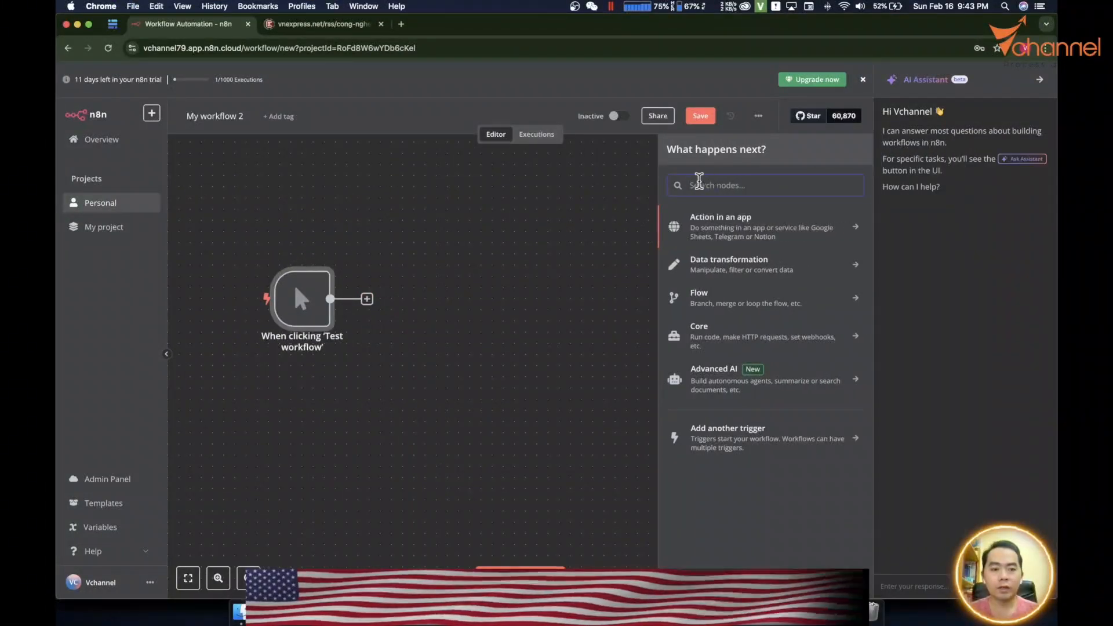
{"action": "type", "text": "ed"}
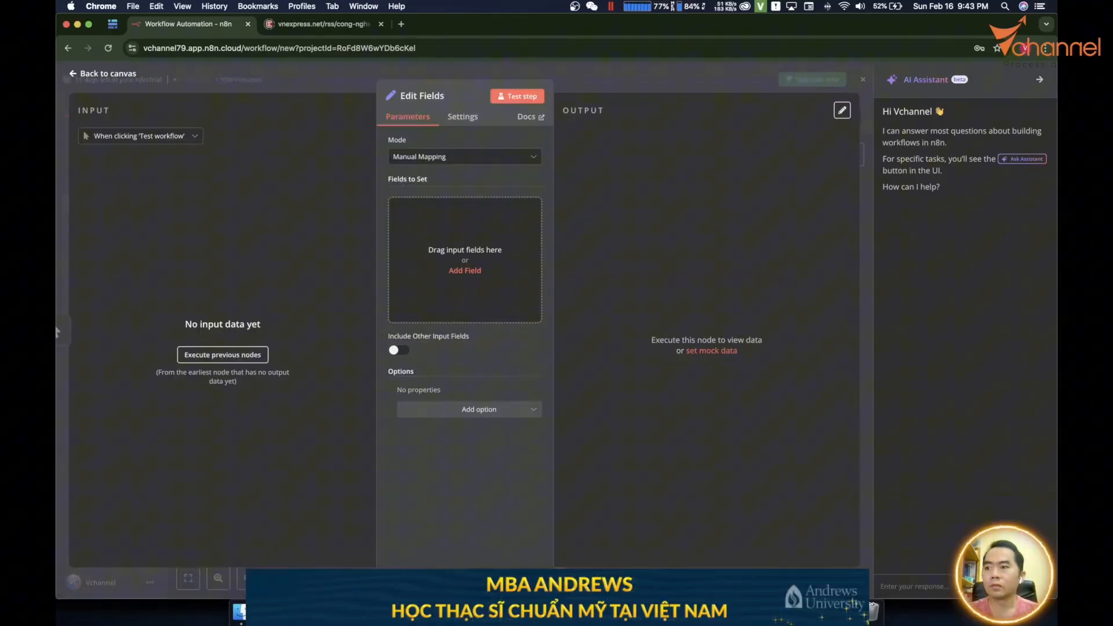
{"action": "left_click", "coordinate": [464, 157]}
Set the node to JSON mode, paste the five-product JSON, and test the step.
{"action": "left_click", "coordinate": [432, 213]}
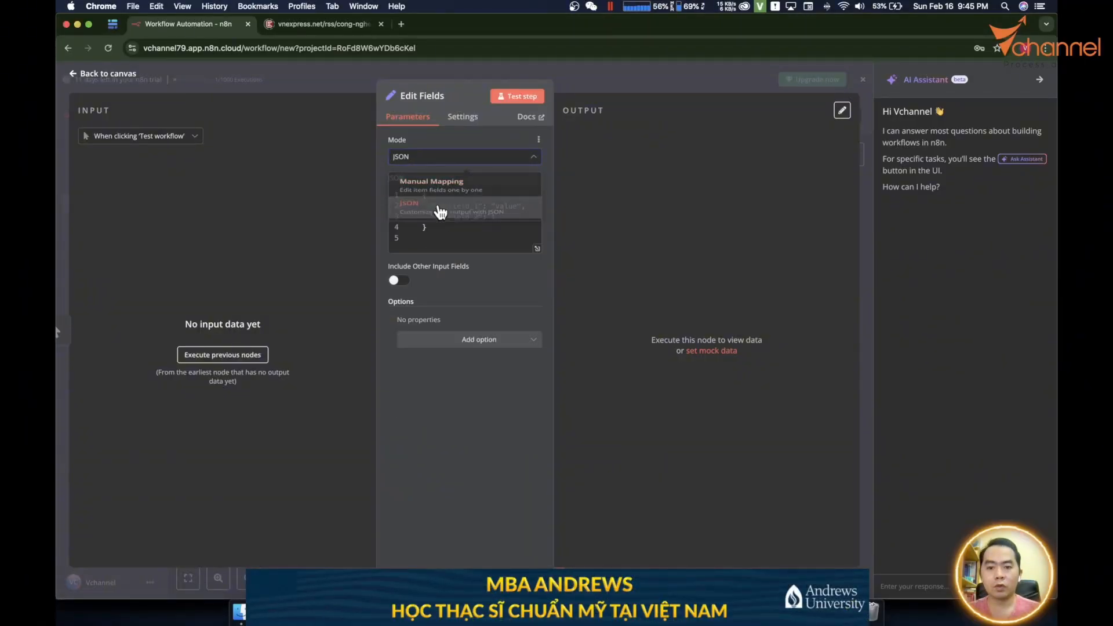
{"action": "left_click", "coordinate": [461, 214]}
{"action": "key", "text": "super+a"}
{"action": "key", "text": "super+v"}
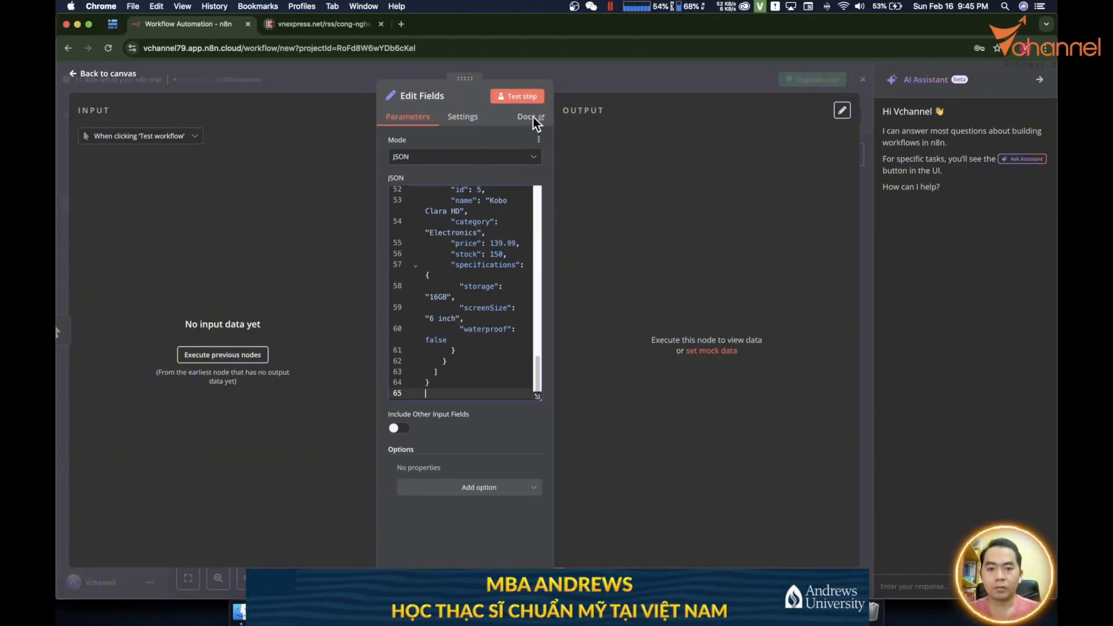
{"action": "left_click", "coordinate": [531, 97]}
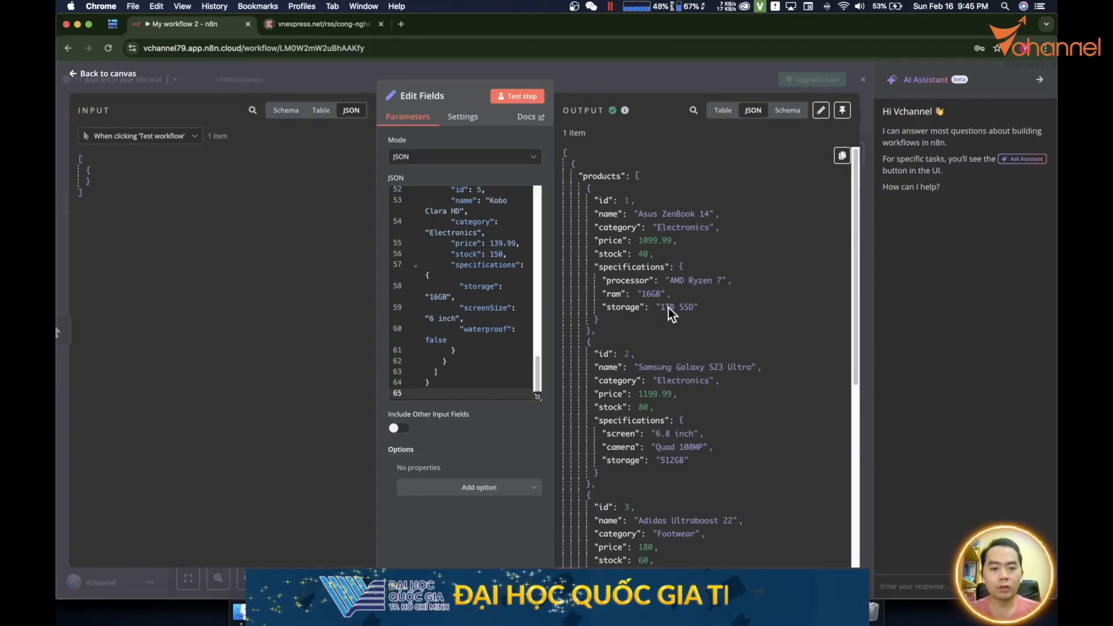
{"action": "scroll", "coordinate": [646, 407], "scroll_direction": "down", "scroll_amount": 3}
{"action": "scroll", "coordinate": [646, 407], "scroll_direction": "down", "scroll_amount": 6}
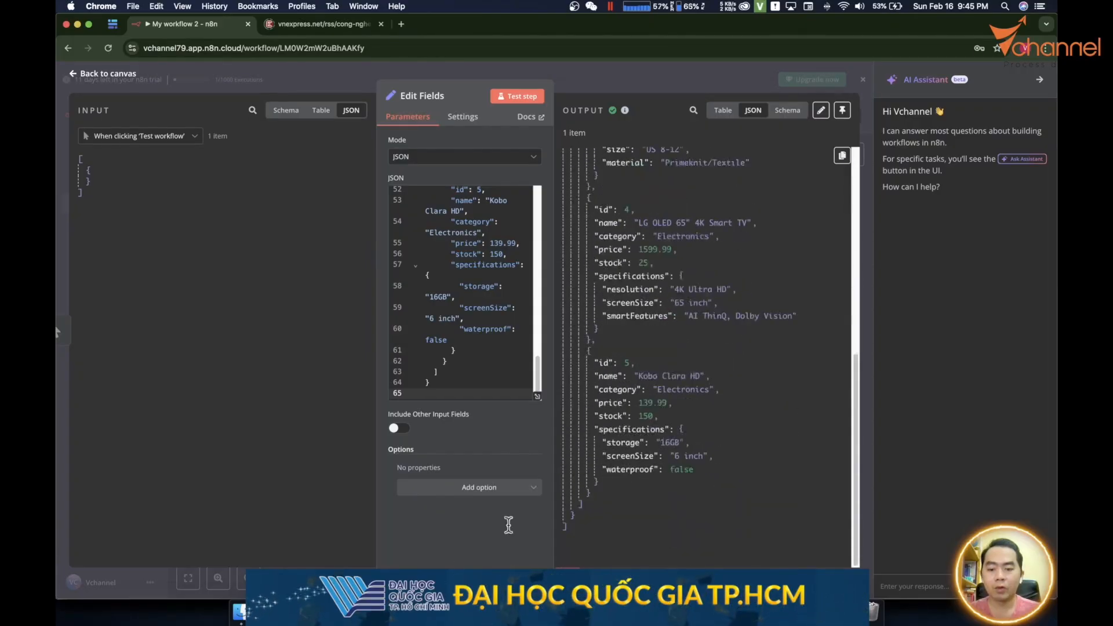
{"action": "key", "text": "Escape"}
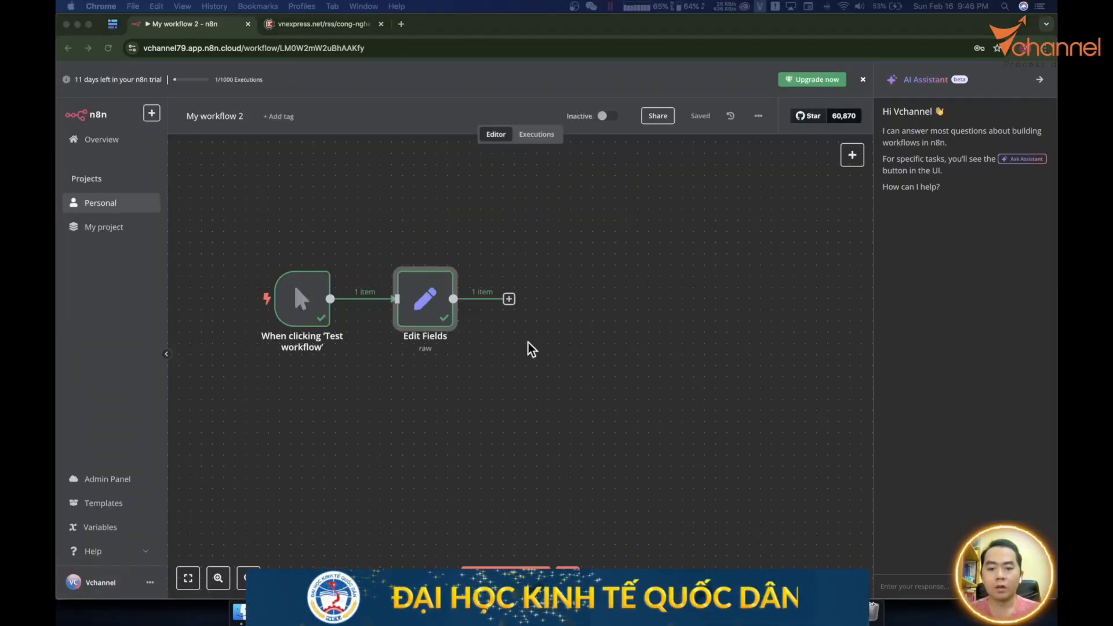
Add a Split Out node after Edit Fields that splits the 'products' field, and test it.
{"action": "left_click", "coordinate": [509, 298]}
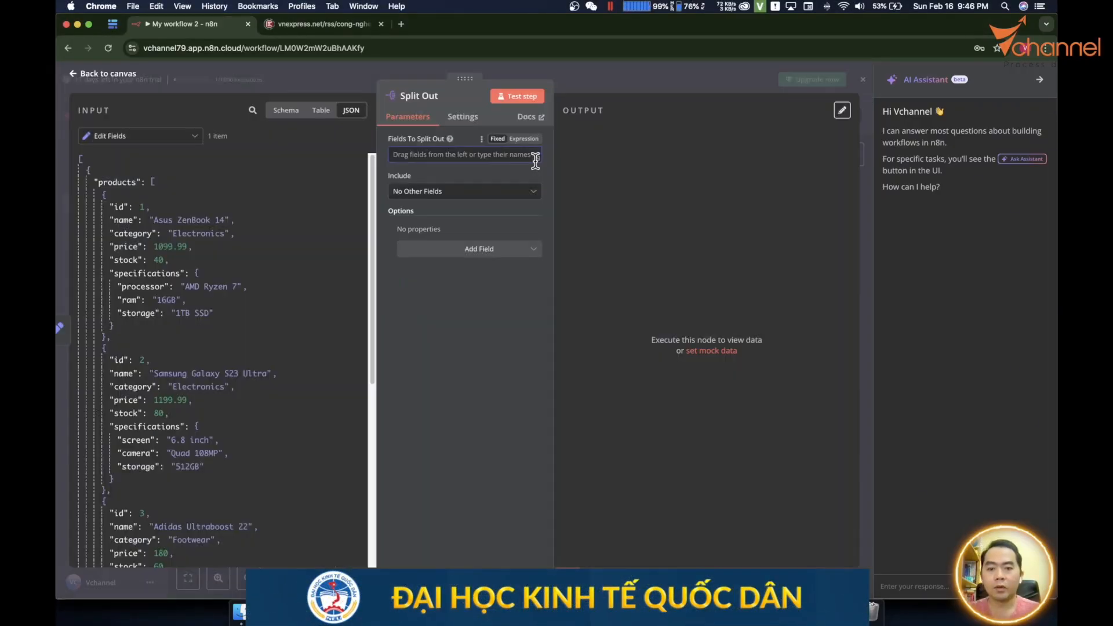
{"action": "left_click_drag", "start_coordinate": [104, 181], "coordinate": [406, 154]}
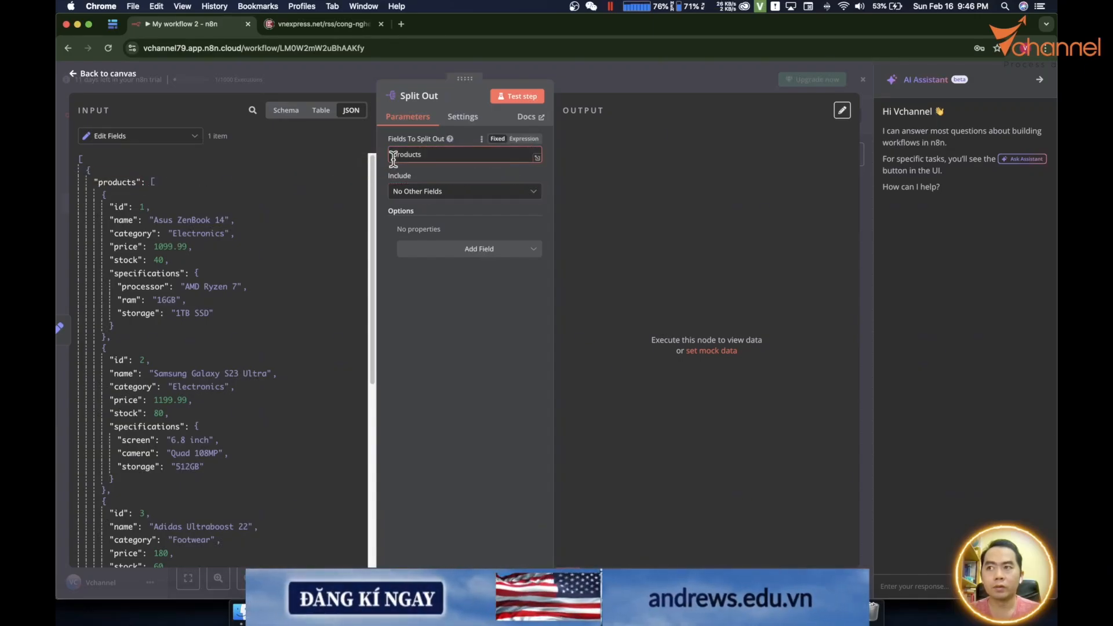
{"action": "left_click", "coordinate": [530, 97]}
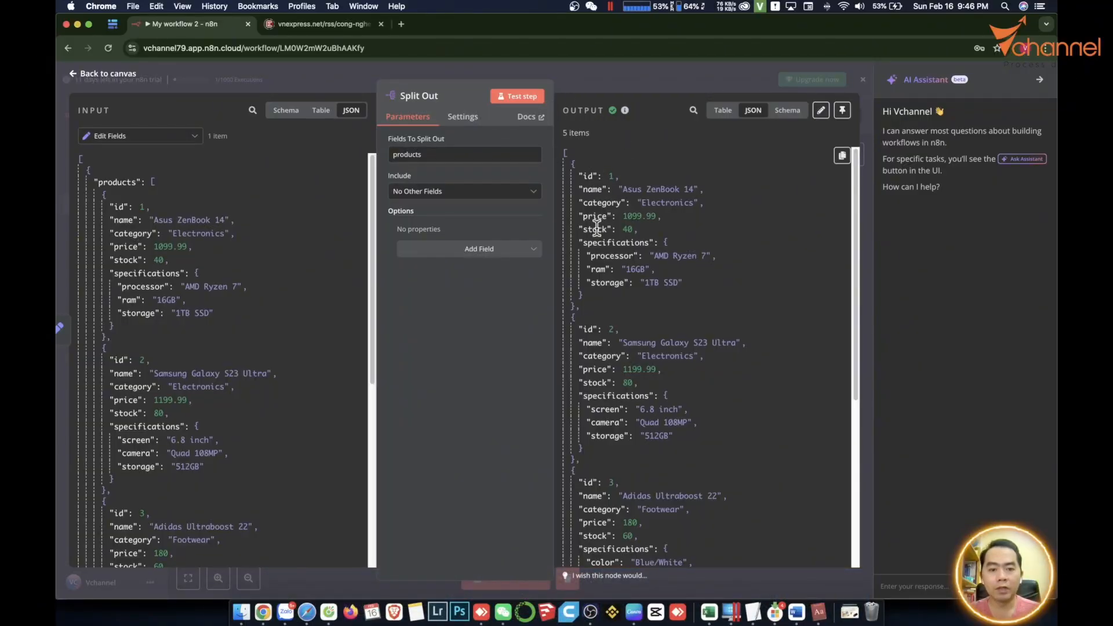
{"action": "key", "text": "Escape"}
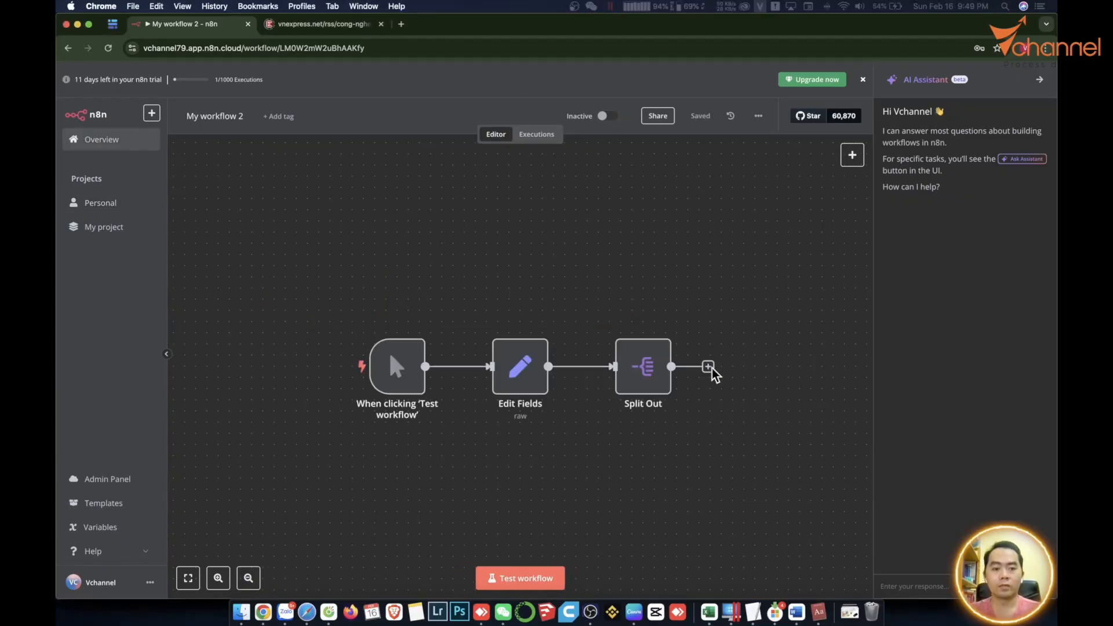
Add an Aggregate node after Split Out and execute the previous nodes for input data.
{"action": "left_click", "coordinate": [708, 367]}
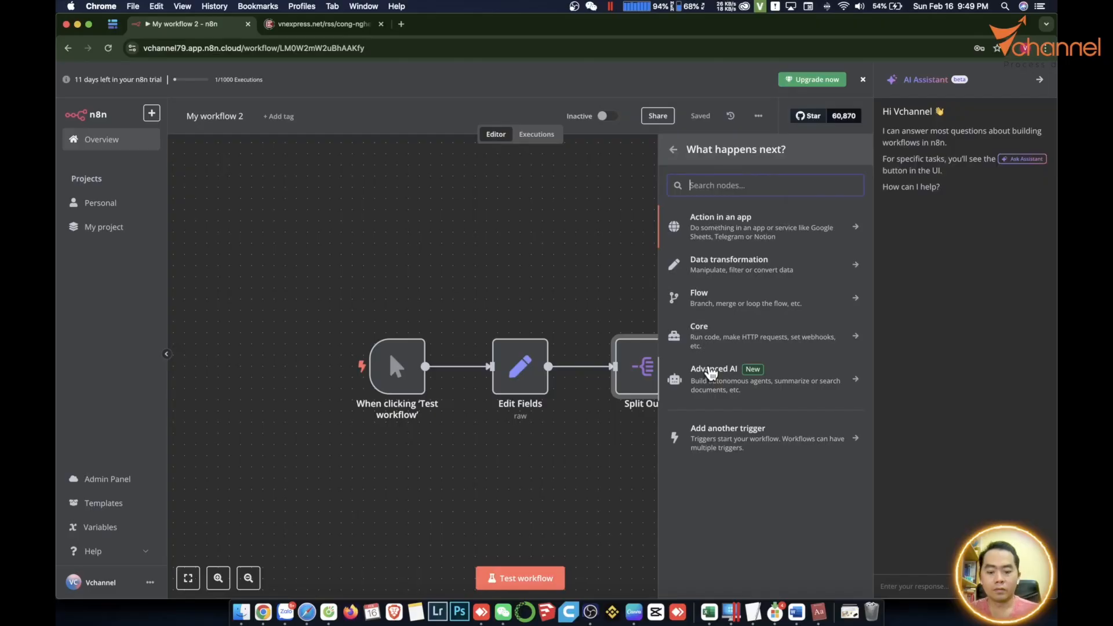
{"action": "type", "text": "aggre"}
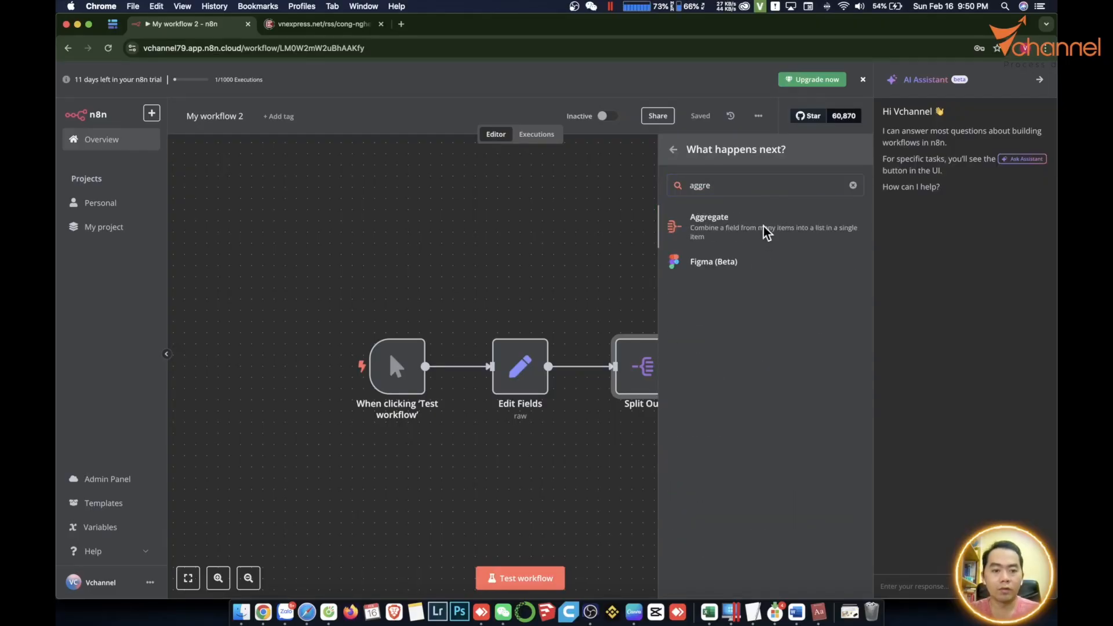
{"action": "left_click", "coordinate": [765, 231]}
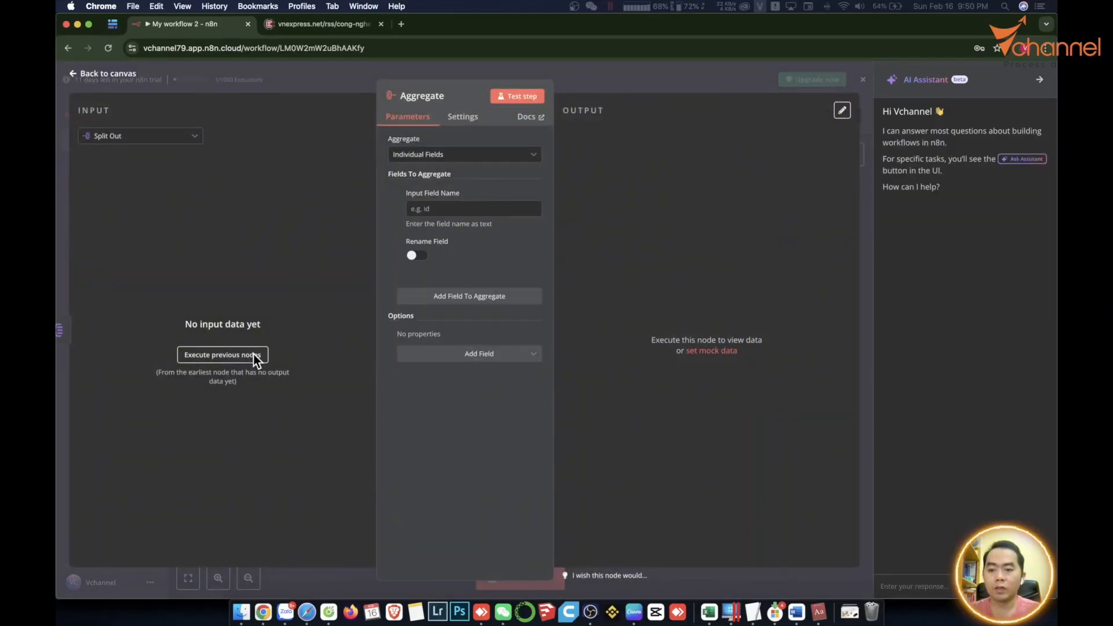
{"action": "left_click", "coordinate": [252, 354]}
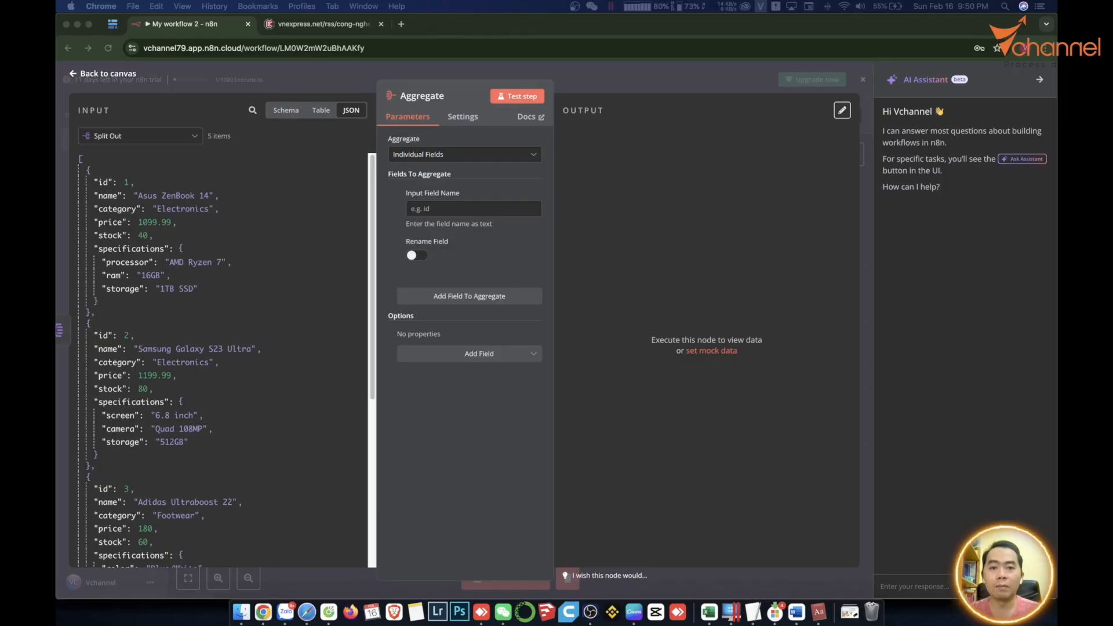
Aggregate the 'name' field and test, checking the five-name list in the output.
{"action": "left_click", "coordinate": [117, 197]}
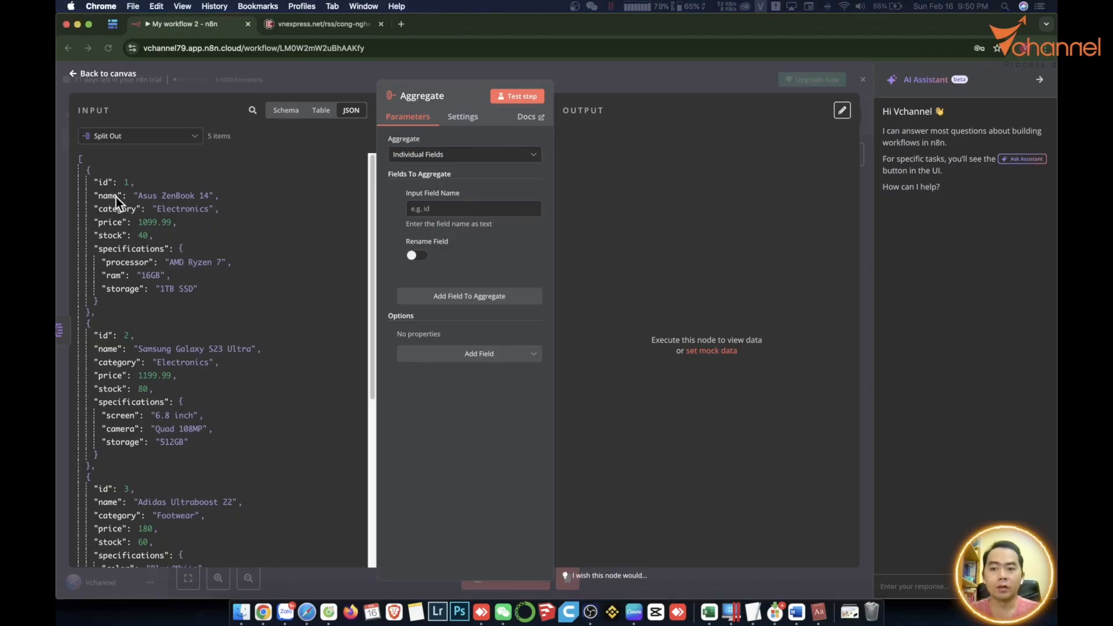
{"action": "left_click_drag", "start_coordinate": [117, 197], "coordinate": [426, 212]}
{"action": "left_click", "coordinate": [515, 95]}
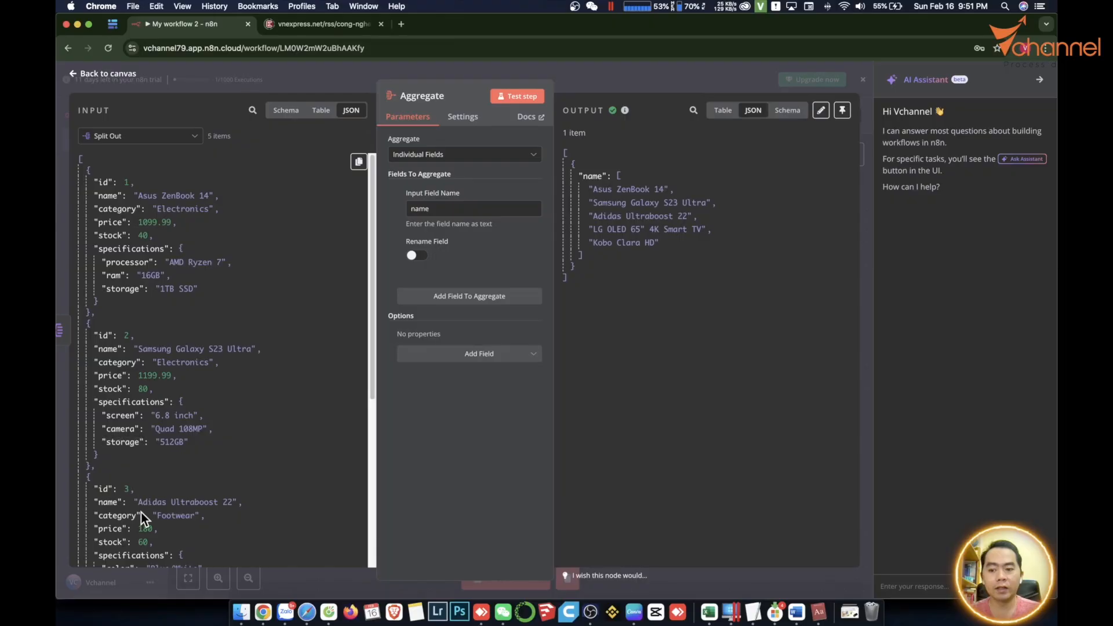
{"action": "scroll", "coordinate": [158, 264], "scroll_direction": "down", "scroll_amount": 1}
{"action": "scroll", "coordinate": [171, 285], "scroll_direction": "down", "scroll_amount": 1}
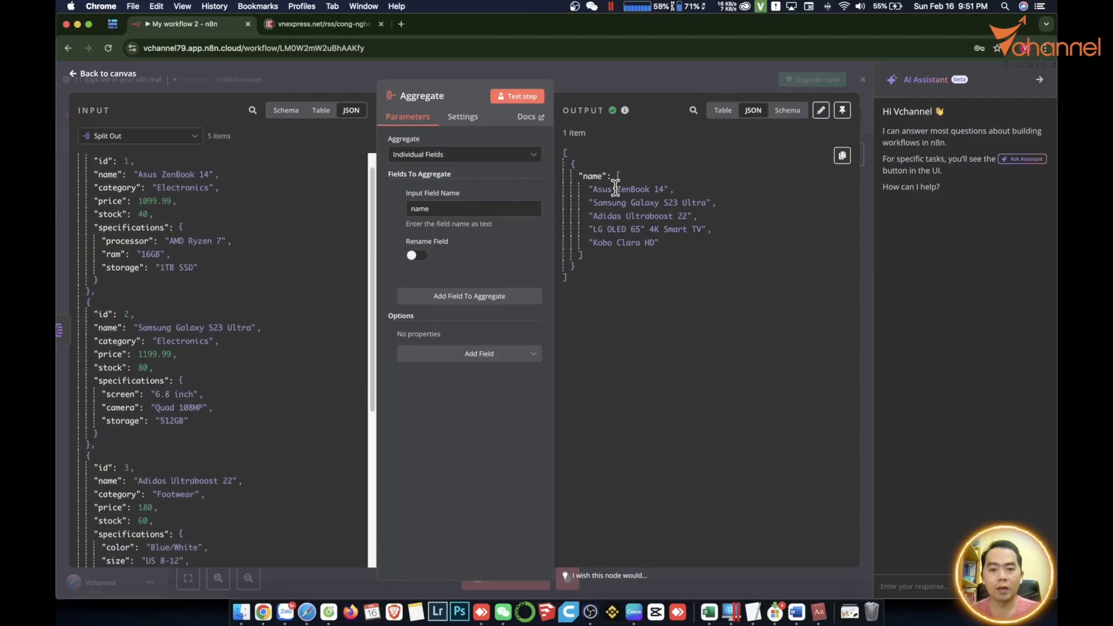
{"action": "double_click", "coordinate": [615, 190]}
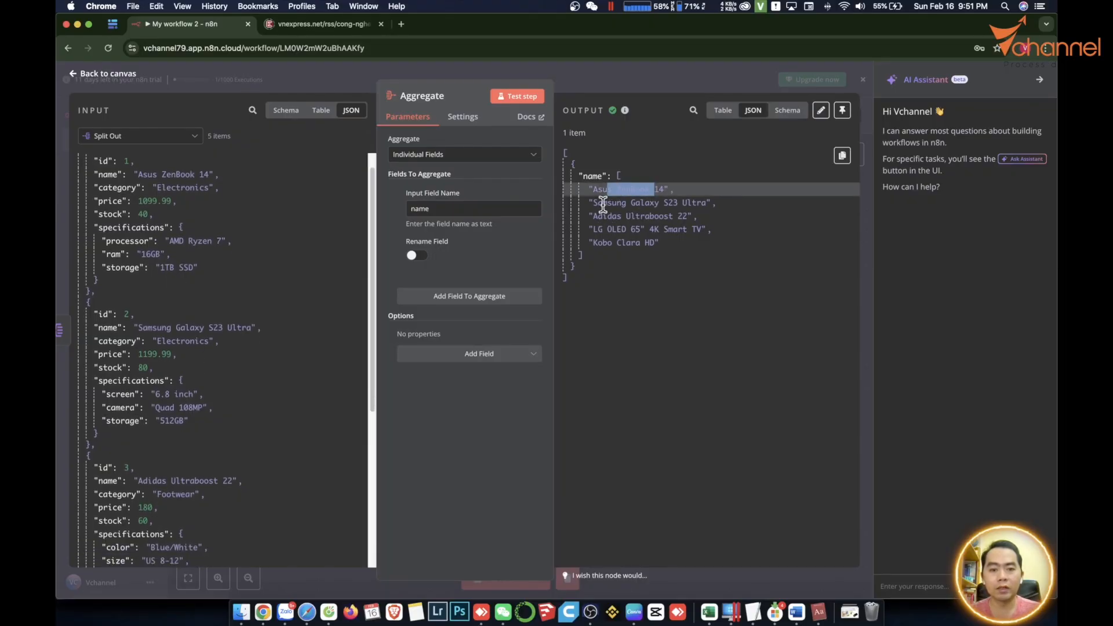
{"action": "left_click", "coordinate": [603, 203]}
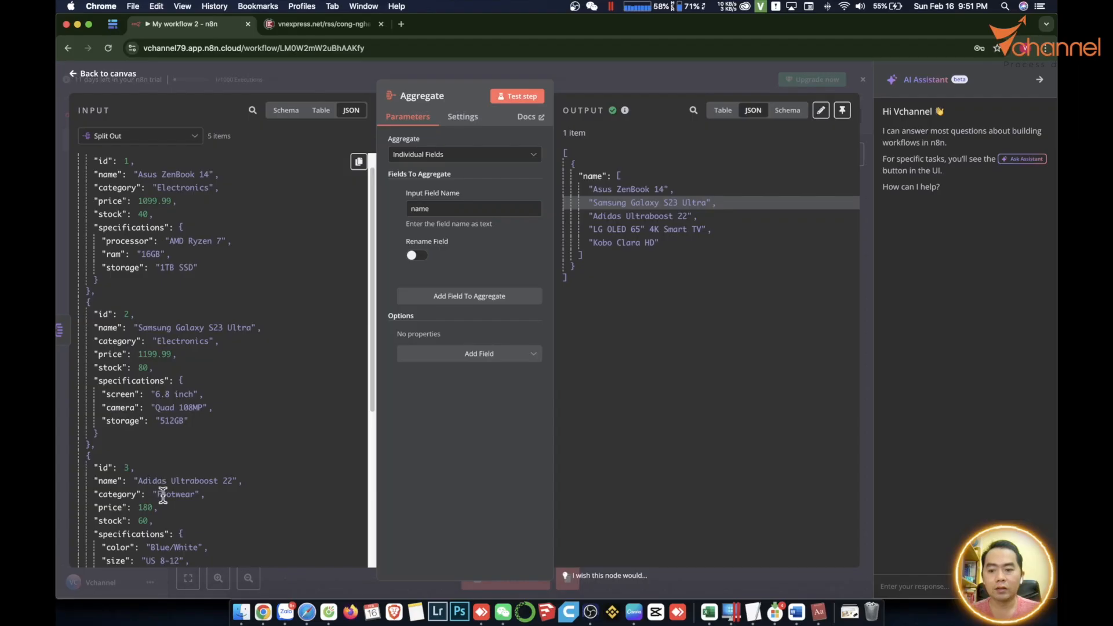
{"action": "scroll", "coordinate": [212, 499], "scroll_direction": "down", "scroll_amount": 15}
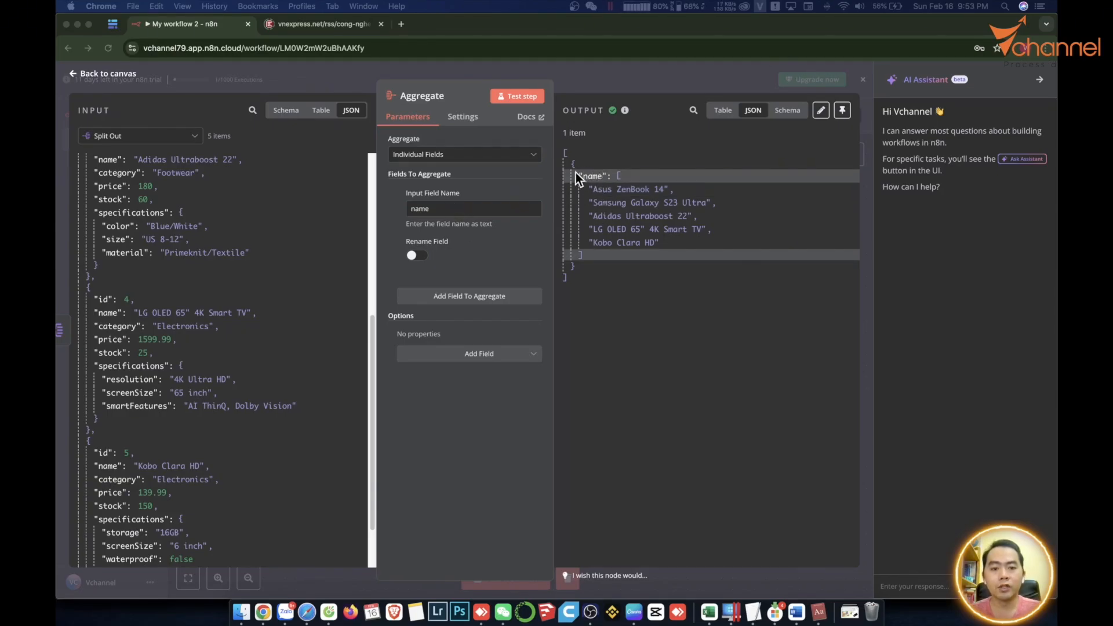
Rename the aggregated name output field to 'Tên sản phẩm'.
{"action": "left_click", "coordinate": [417, 256]}
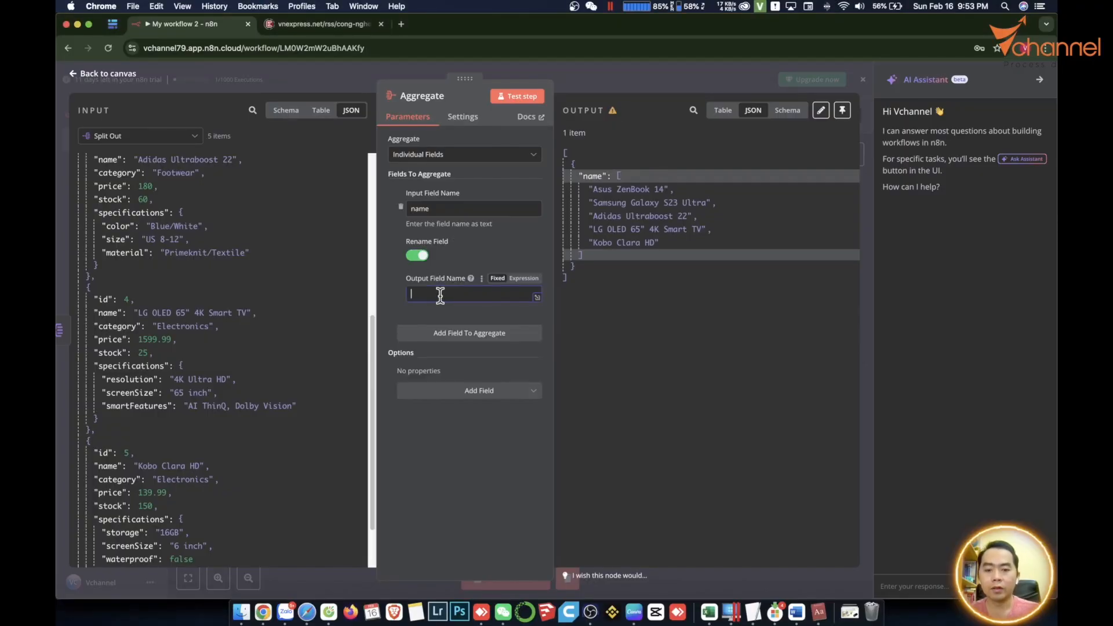
{"action": "type", "text": "Tên"}
{"action": "type", "text": "sản phẩm"}
{"action": "left_click", "coordinate": [517, 96]}
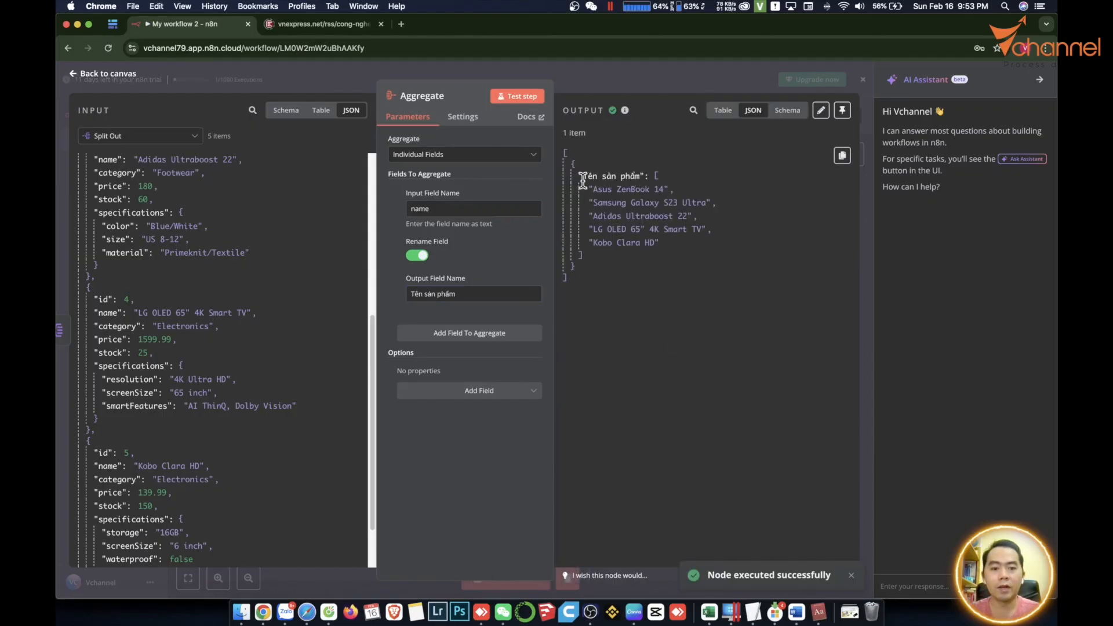
Add 'price' as a second aggregated field and test the Aggregate step again.
{"action": "left_click", "coordinate": [464, 336]}
{"action": "scroll", "coordinate": [232, 273], "scroll_direction": "down", "scroll_amount": 2}
{"action": "scroll", "coordinate": [232, 273], "scroll_direction": "up", "scroll_amount": 5}
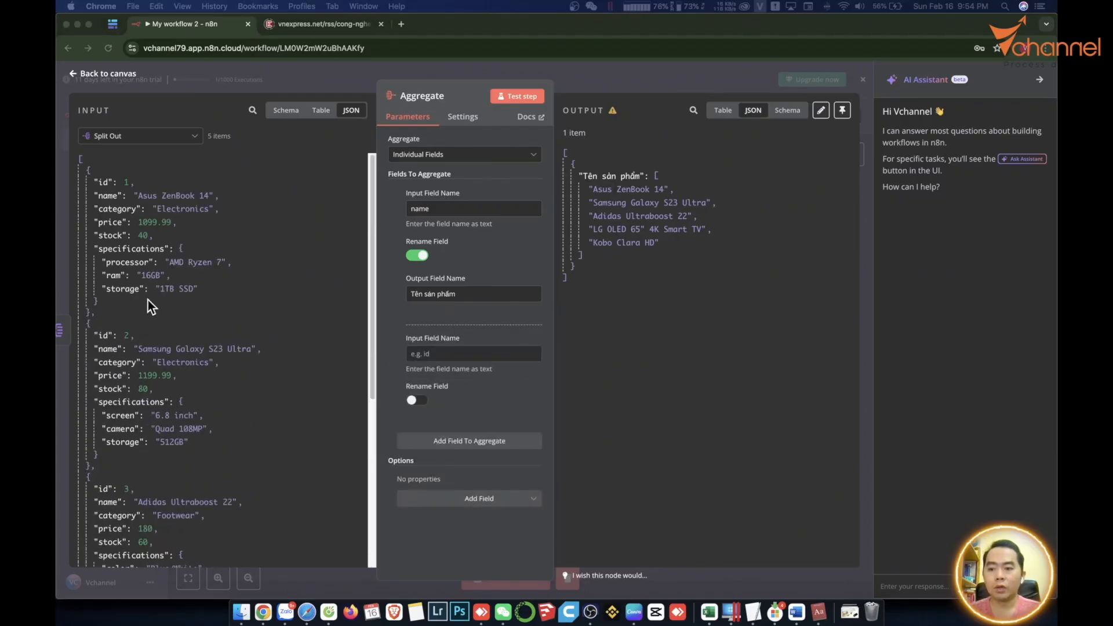
{"action": "left_click", "coordinate": [110, 224]}
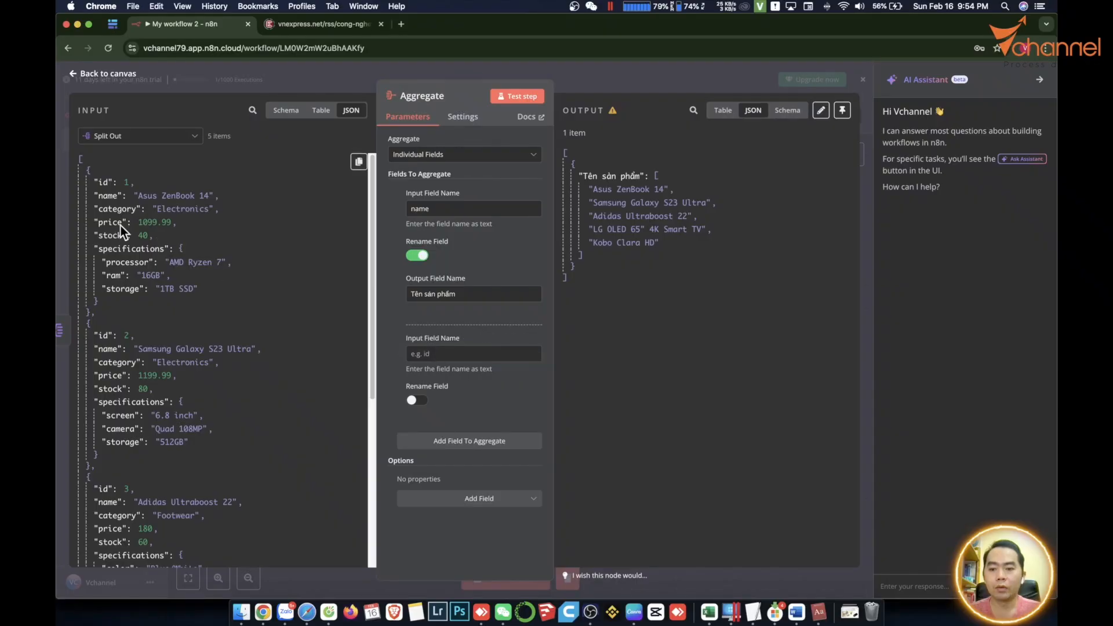
{"action": "left_click_drag", "start_coordinate": [120, 224], "coordinate": [458, 353]}
{"action": "left_click", "coordinate": [517, 96]}
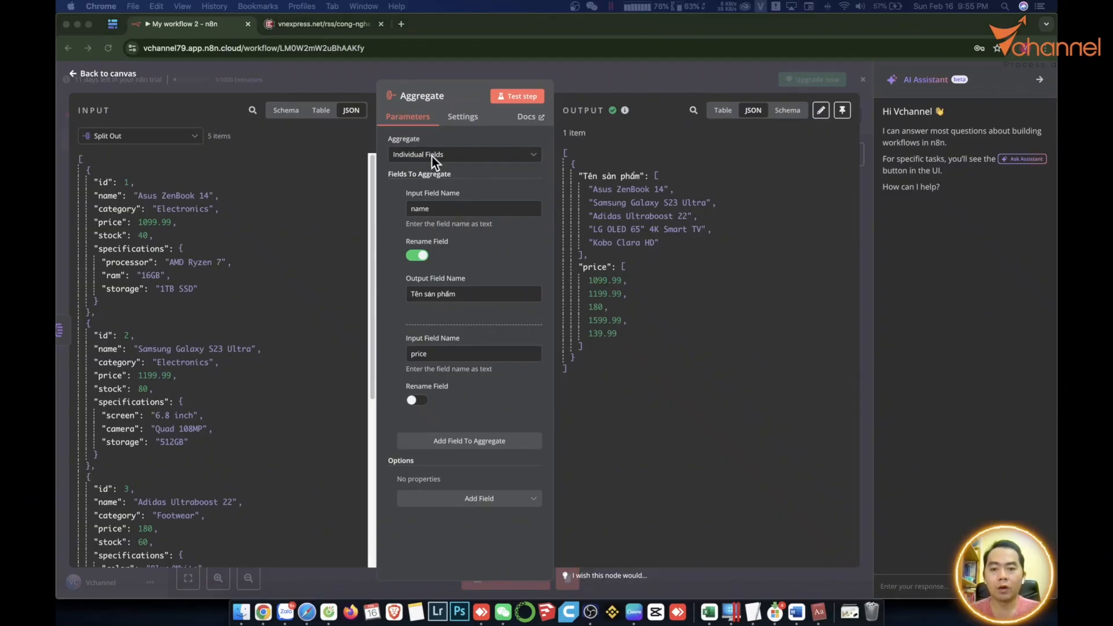
Switch the Aggregate node to aggregate all item data and test it.
{"action": "left_click", "coordinate": [534, 155]}
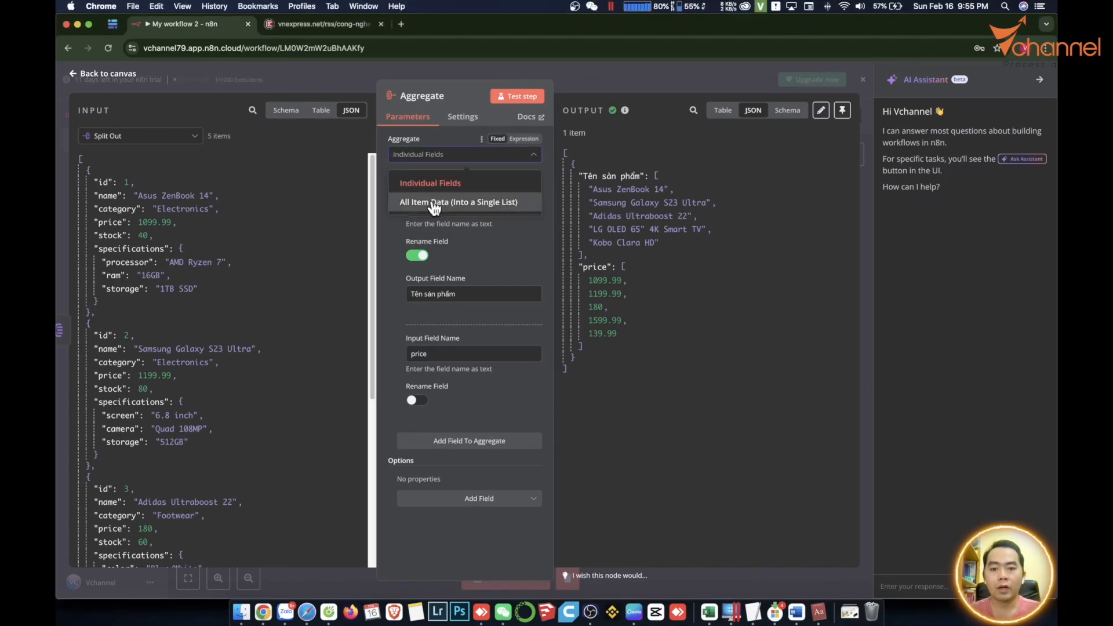
{"action": "left_click", "coordinate": [438, 202]}
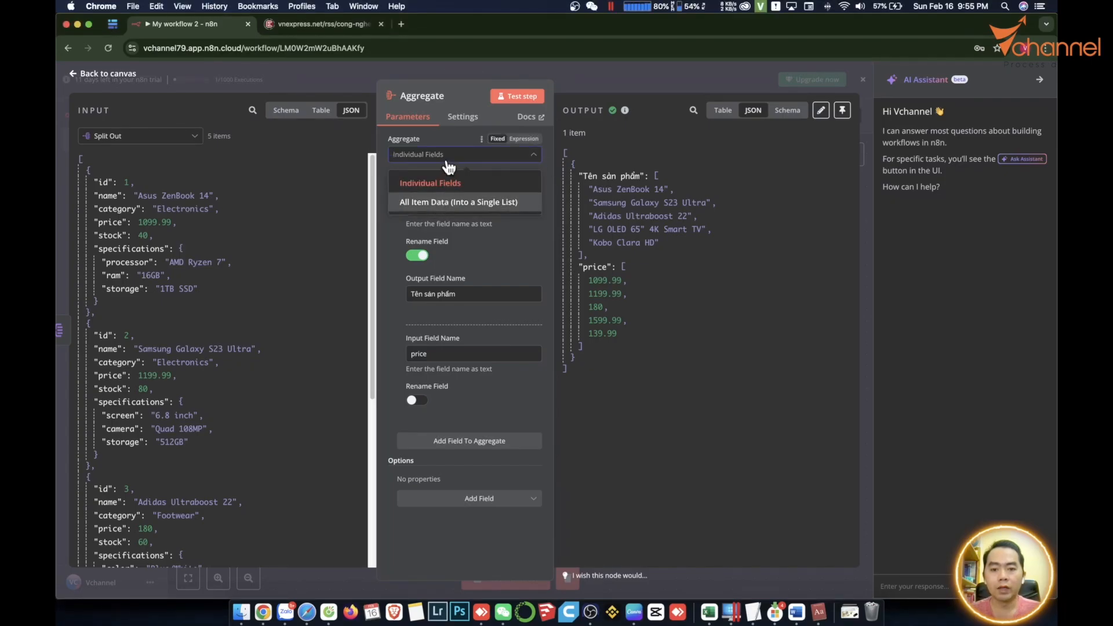
{"action": "left_click", "coordinate": [527, 101]}
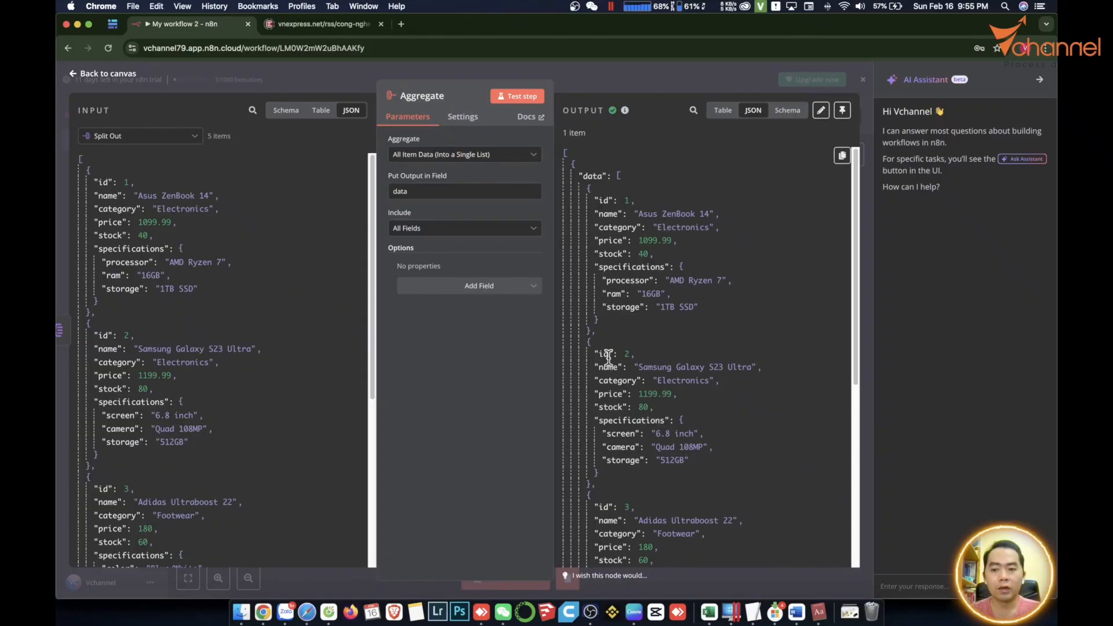
{"action": "scroll", "coordinate": [608, 358], "scroll_direction": "down", "scroll_amount": 1}
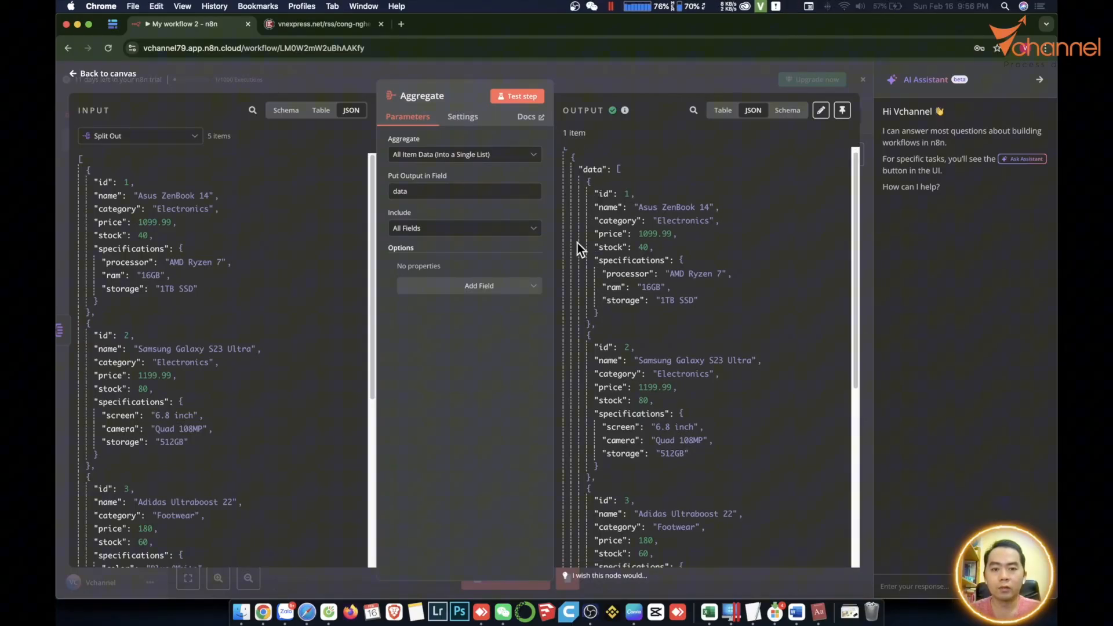
Back on the canvas, inspect the Edit Fields node's JSON.
{"action": "left_click", "coordinate": [328, 588]}
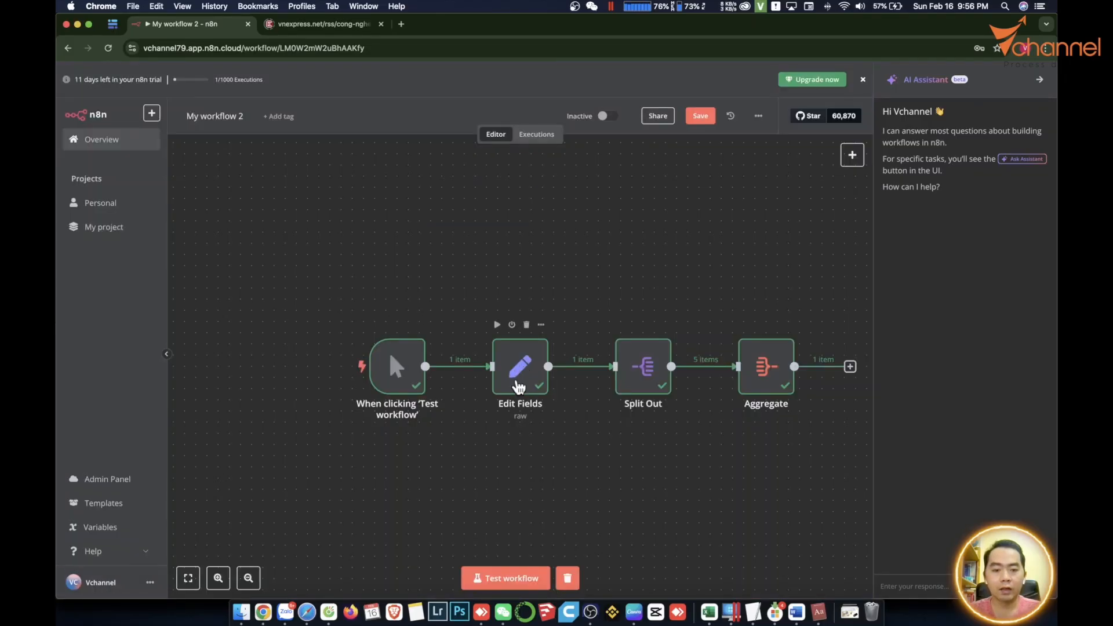
{"action": "double_click", "coordinate": [519, 387]}
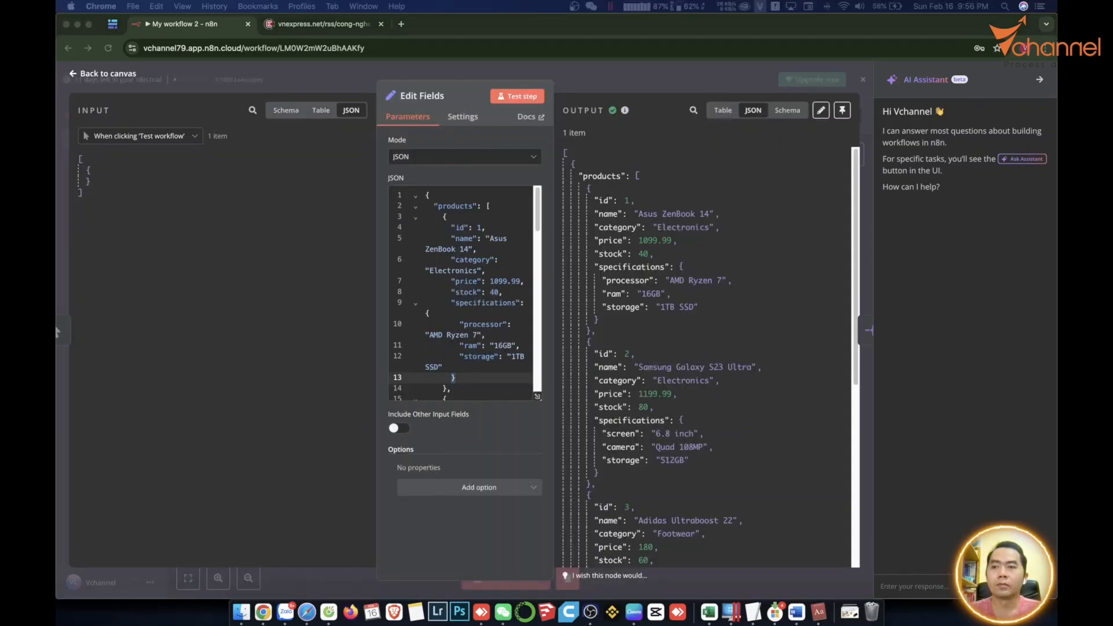
{"action": "left_click", "coordinate": [418, 586]}
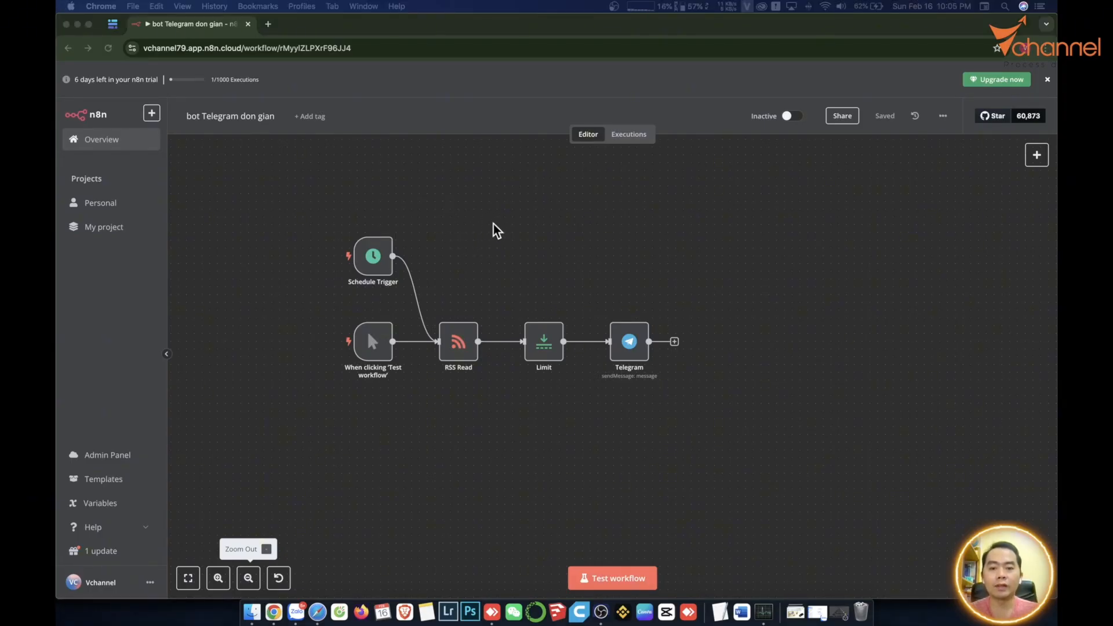
Create a blank Google spreadsheet named Customer.
{"action": "left_click", "coordinate": [423, 214]}
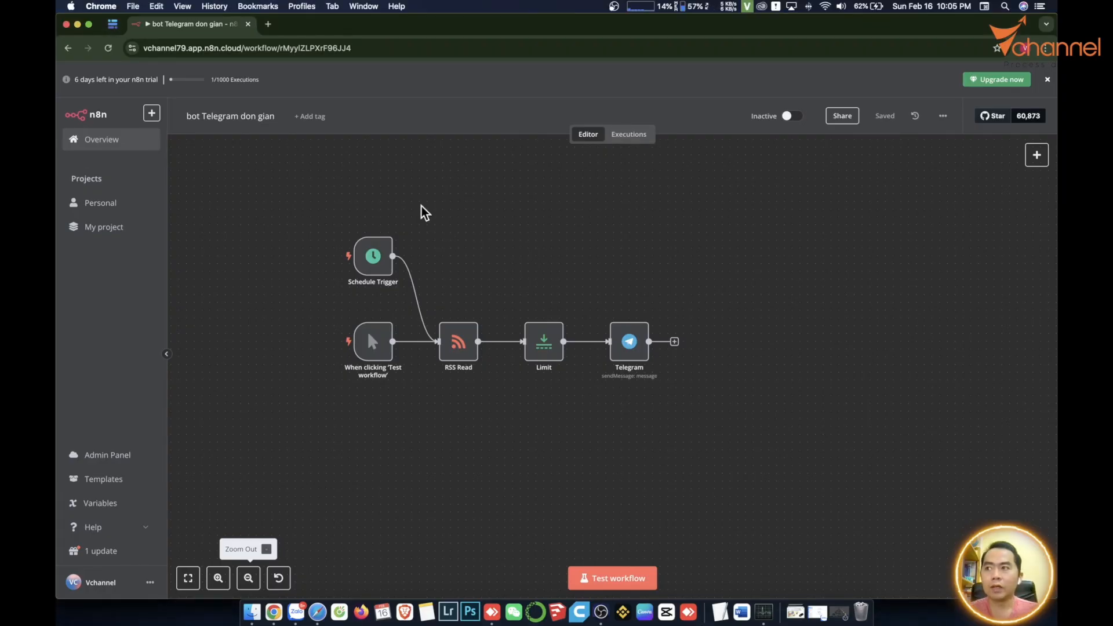
{"action": "left_click", "coordinate": [268, 24]}
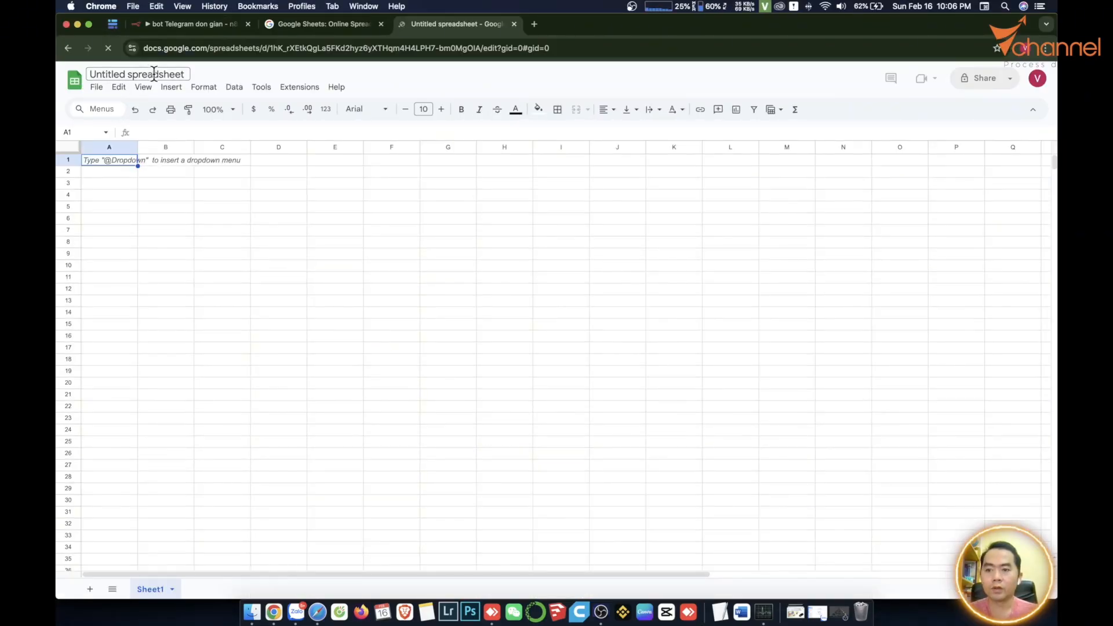
{"action": "left_click", "coordinate": [153, 74]}
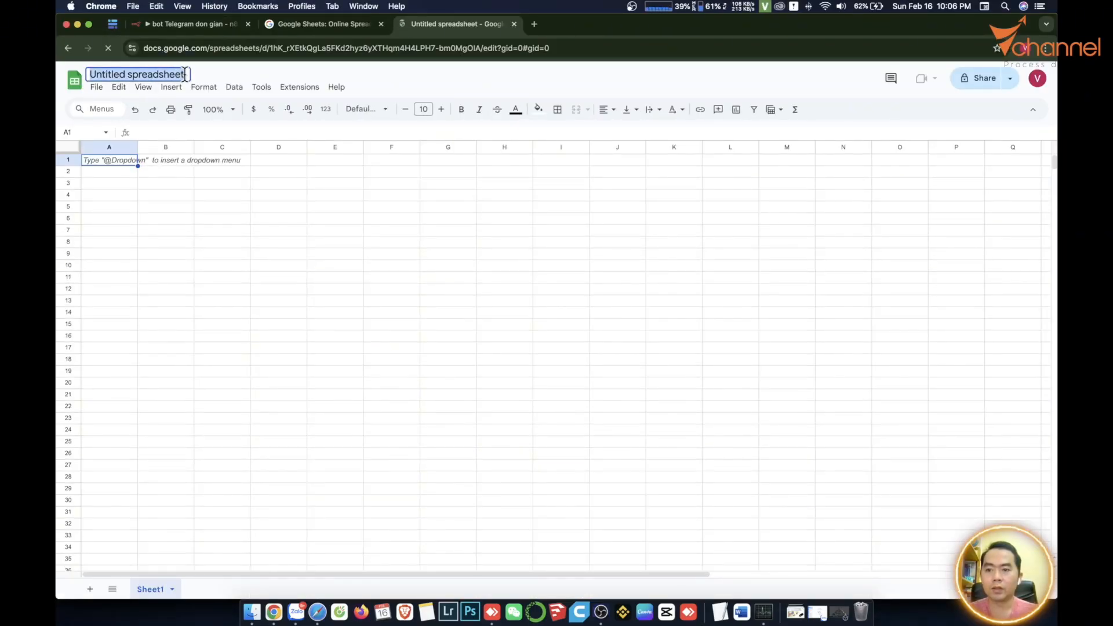
{"action": "type", "text": "Cútomer"}
{"action": "key", "text": "Return"}
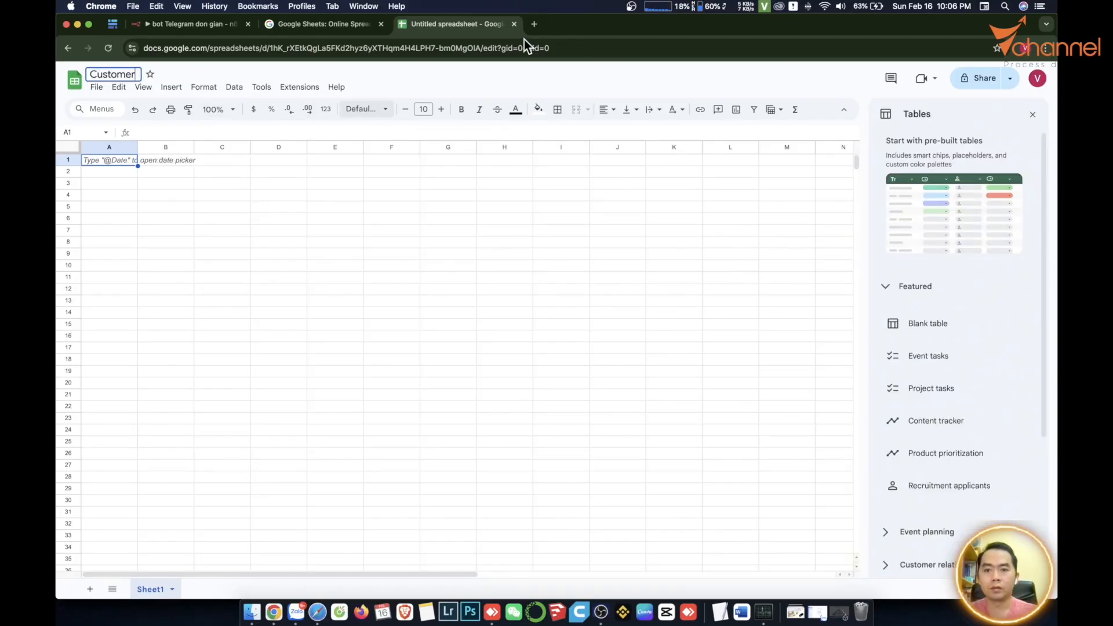
Enter headers user, Chat_ID and Category in row 1, then paste five customer rows.
{"action": "type", "text": "user"}
{"action": "key", "text": "Tab"}
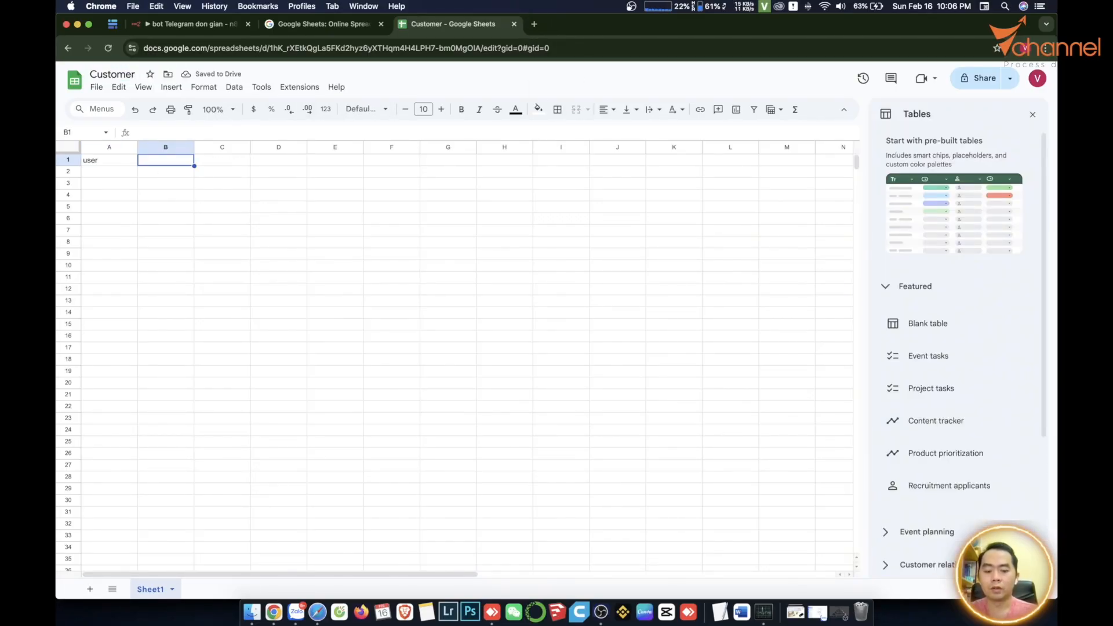
{"action": "type", "text": "Chat_ID"}
{"action": "key", "text": "Tab"}
{"action": "type", "text": "Cat"}
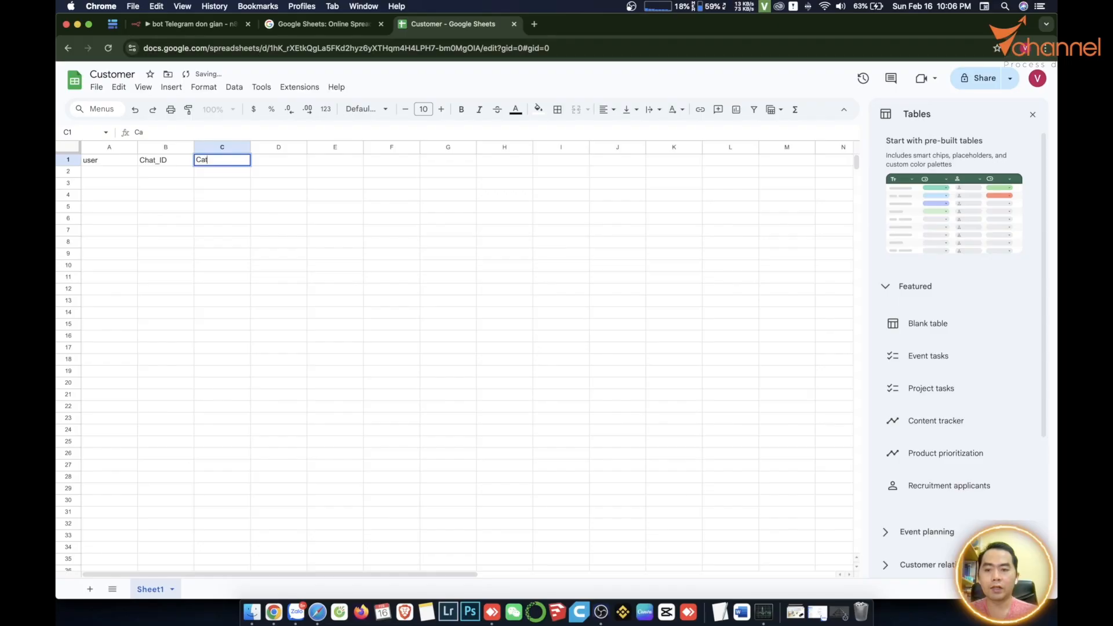
{"action": "type", "text": "e"}
{"action": "type", "text": "tegory"}
{"action": "key", "text": "Tab"}
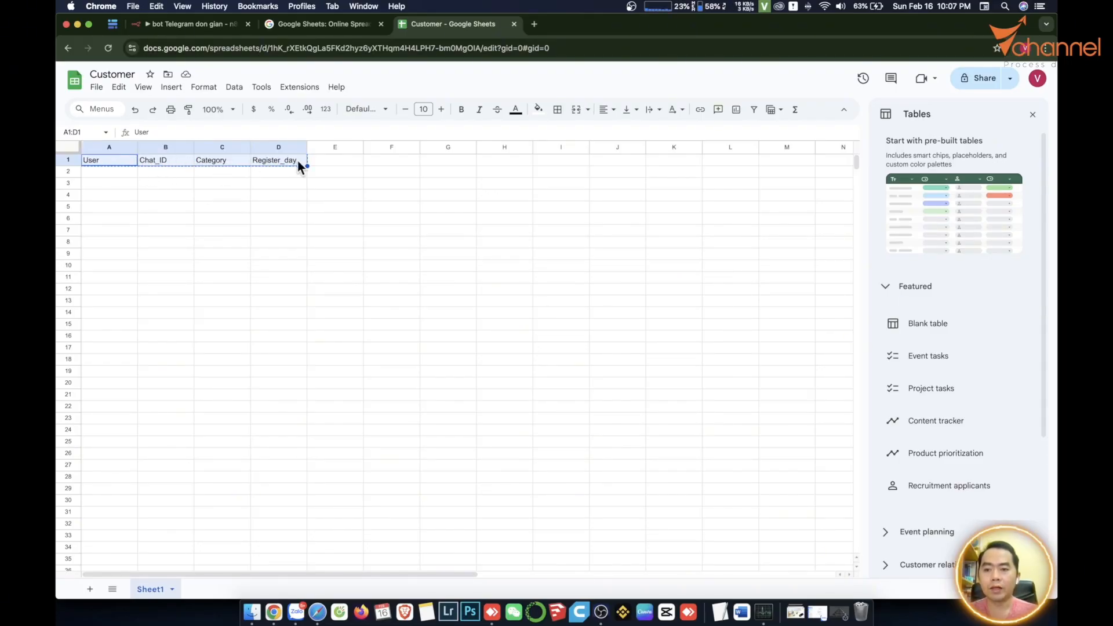
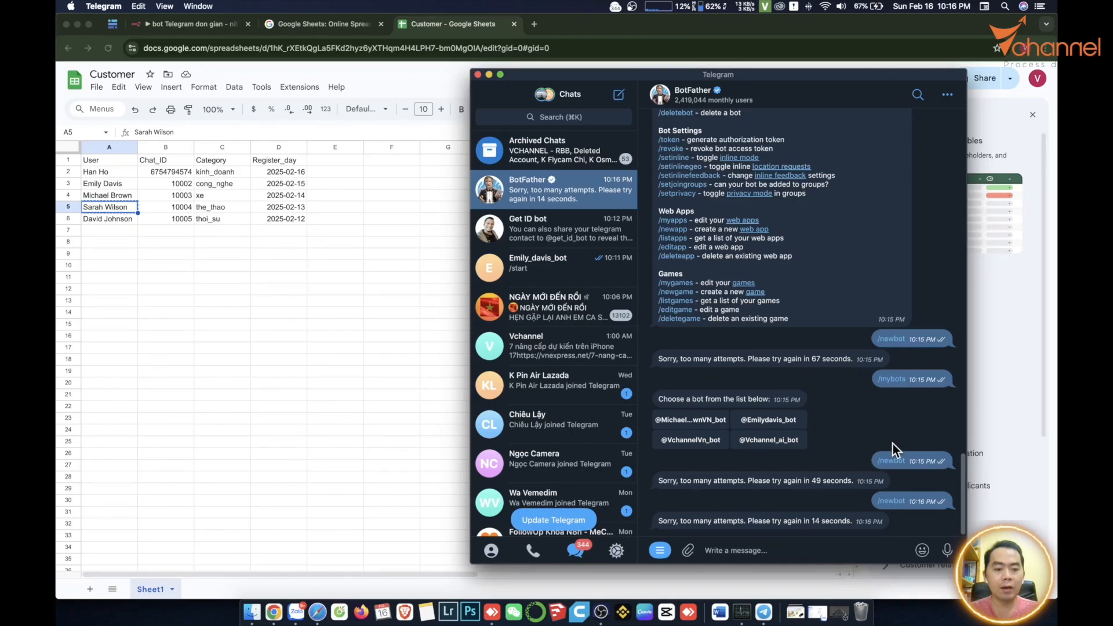
Create a new bot with /newbot in BotFather and paste its ID into cell B3.
{"action": "left_click", "coordinate": [892, 502]}
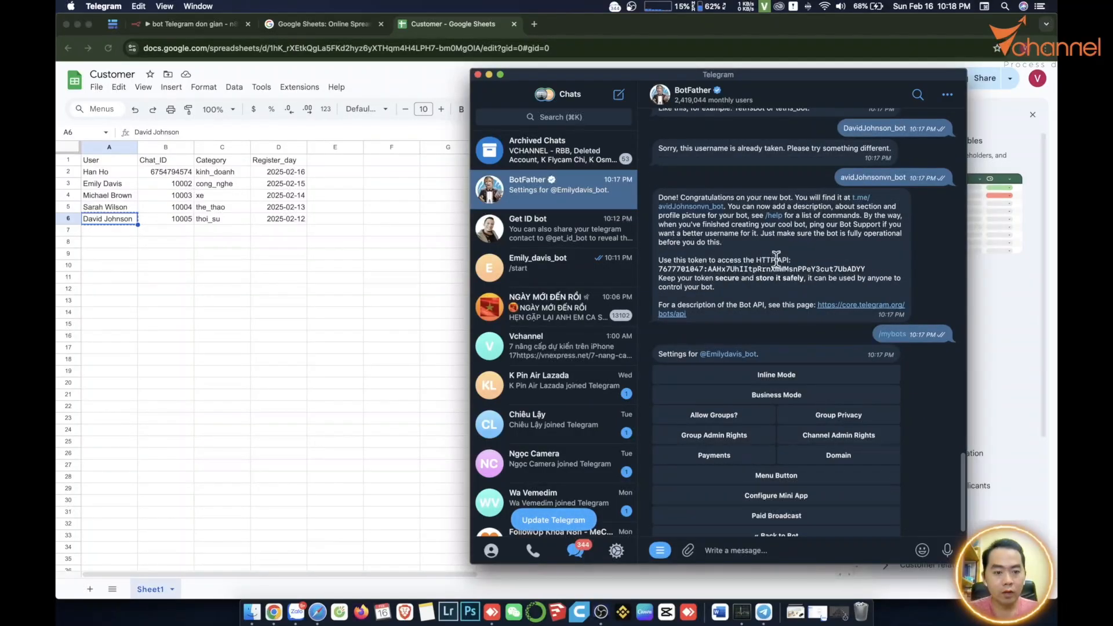
{"action": "left_click", "coordinate": [687, 269]}
{"action": "left_click", "coordinate": [166, 183]}
{"action": "key", "text": "super+v"}
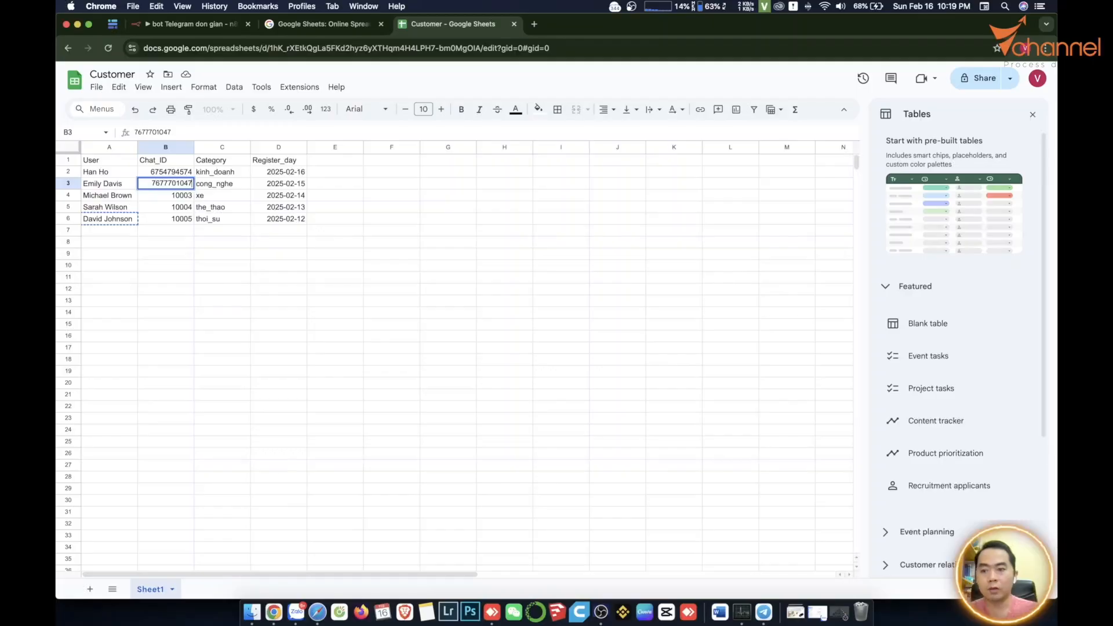
{"action": "left_click", "coordinate": [237, 278]}
Select the Chat_ID values B2:B6 and Category values C2:C6 in the Customer sheet.
{"action": "left_click", "coordinate": [166, 197]}
{"action": "key", "text": "super+Tab"}
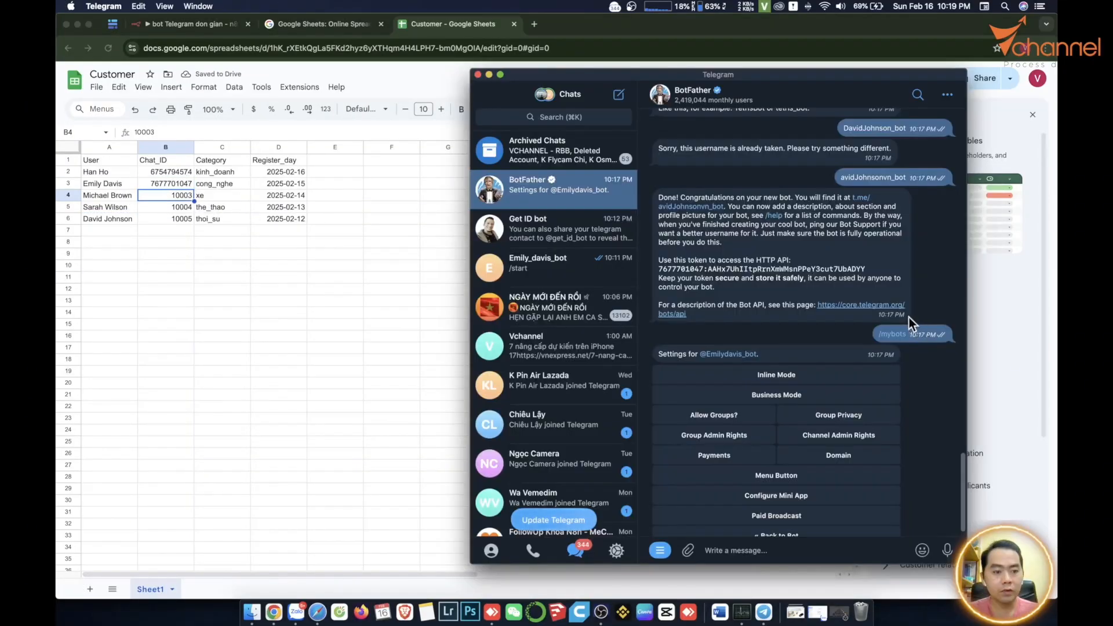
{"action": "scroll", "coordinate": [895, 334], "scroll_direction": "down", "scroll_amount": 1}
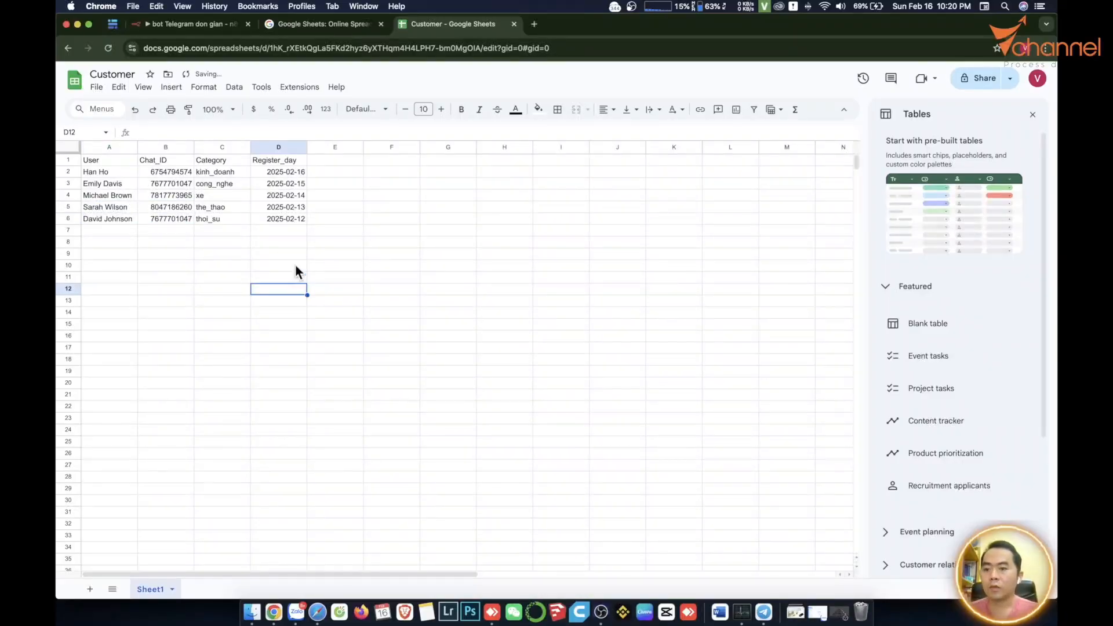
{"action": "left_click_drag", "start_coordinate": [170, 170], "coordinate": [168, 218]}
{"action": "left_click_drag", "start_coordinate": [215, 170], "coordinate": [214, 215]}
{"action": "key", "text": "super+1"}
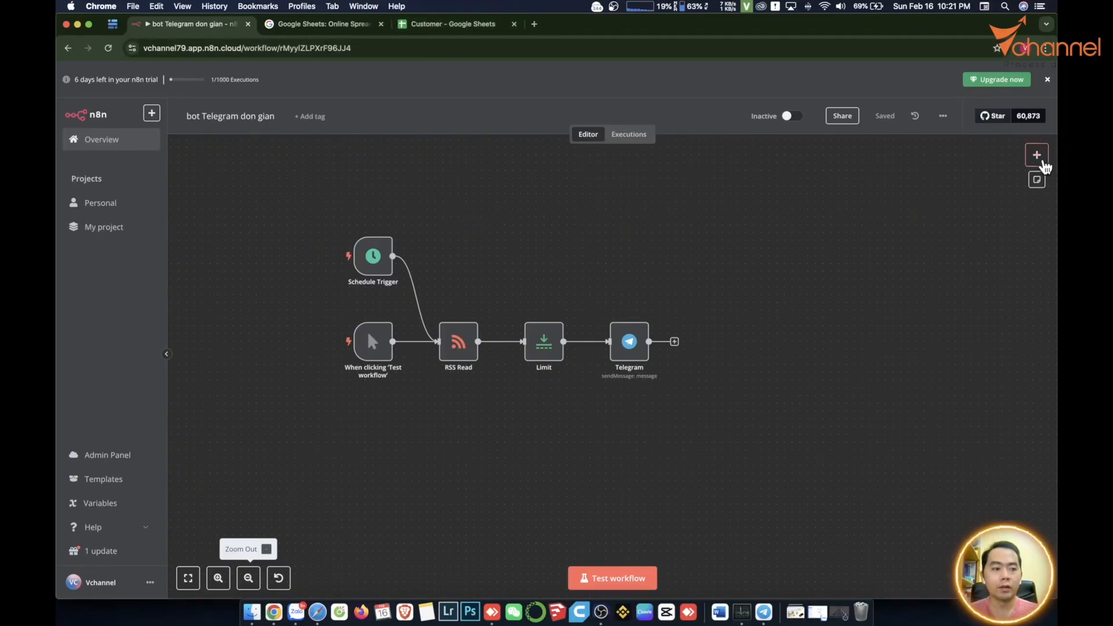
Add a Google Sheets 'Get row(s) in sheet' node.
{"action": "left_click", "coordinate": [1037, 155]}
{"action": "type", "text": "sheet"}
{"action": "left_click", "coordinate": [905, 225]}
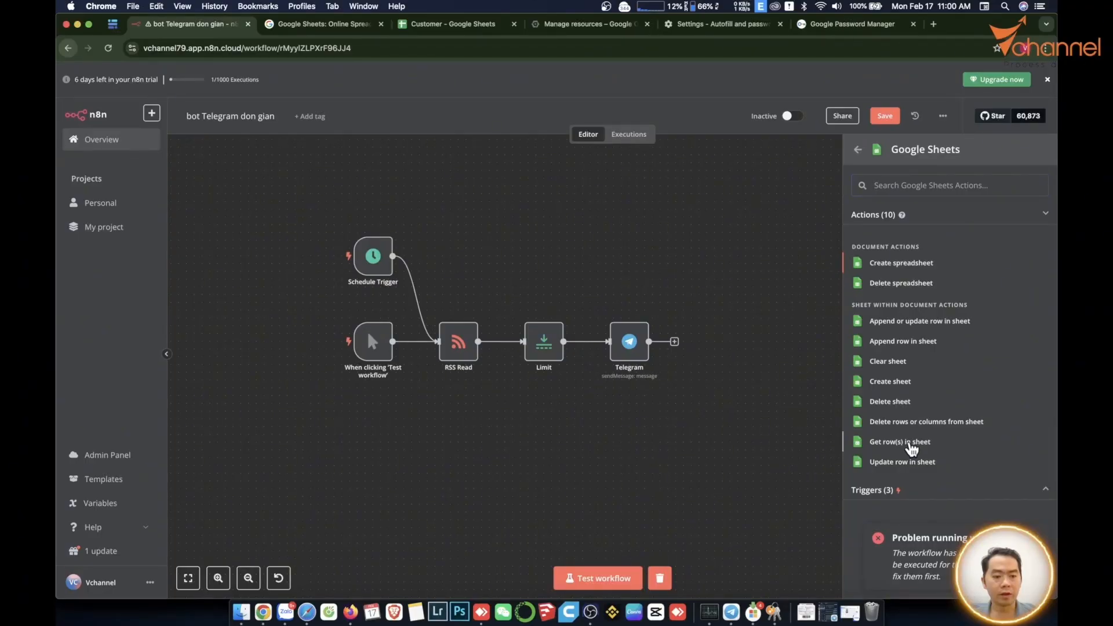
{"action": "left_click", "coordinate": [899, 442]}
Create a new Google Sheets credential by signing in with a Google account.
{"action": "left_click", "coordinate": [584, 154]}
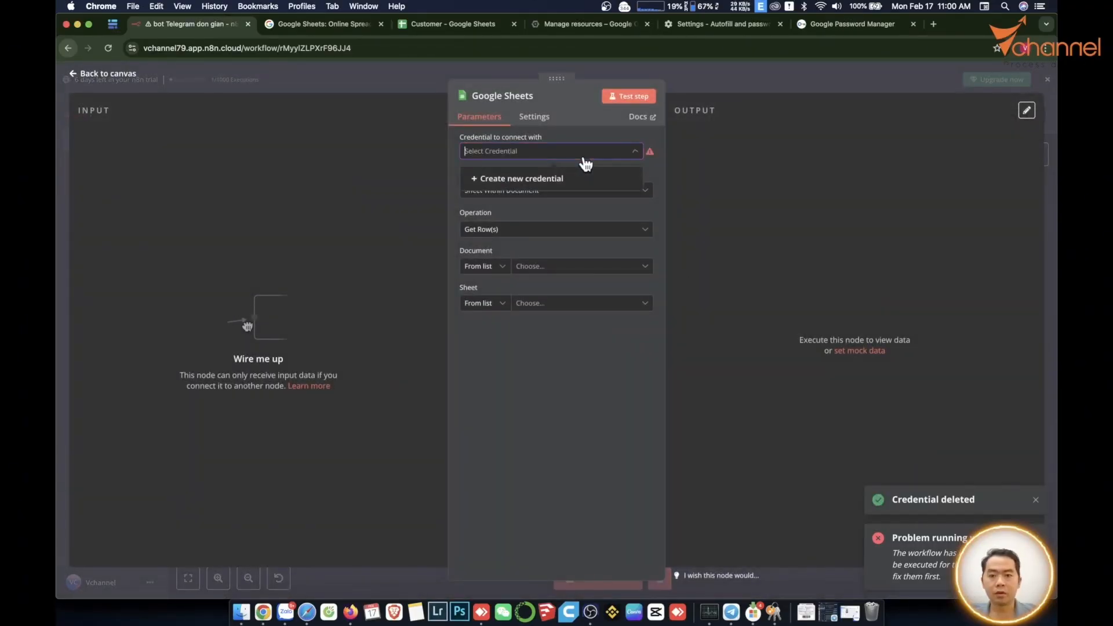
{"action": "left_click", "coordinate": [522, 179]}
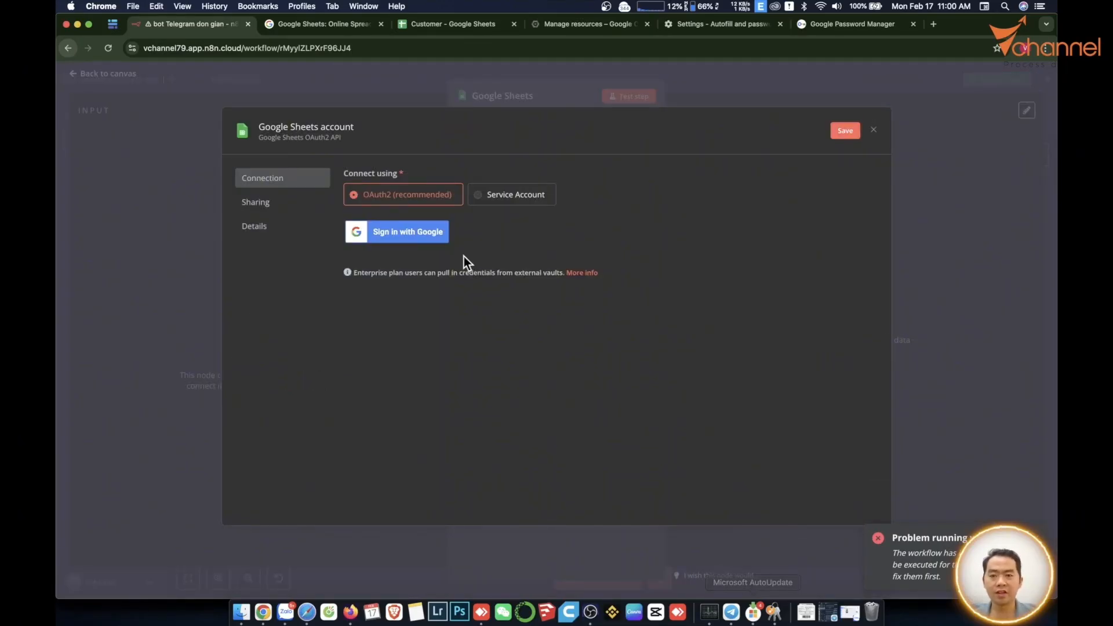
{"action": "left_click", "coordinate": [409, 239]}
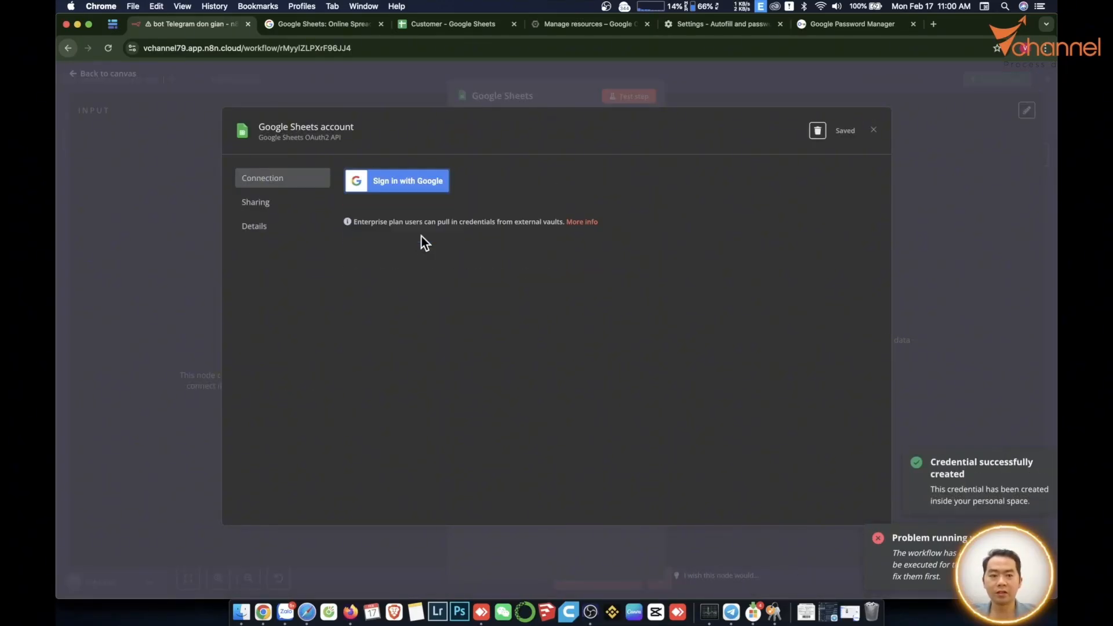
{"action": "left_click", "coordinate": [154, 212]}
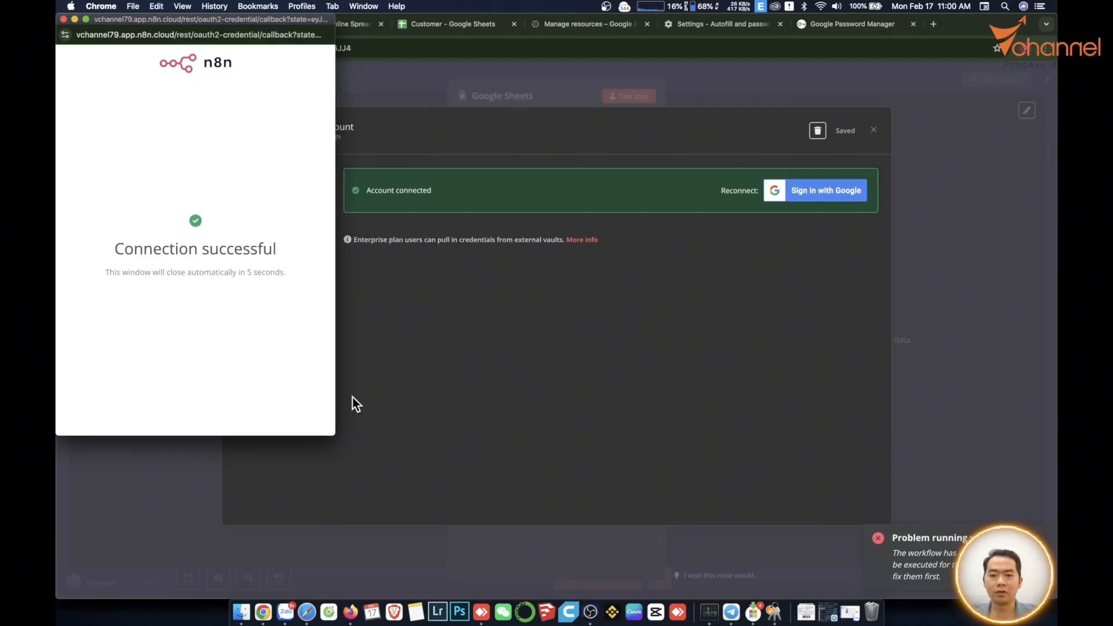
{"action": "left_click", "coordinate": [877, 135]}
Choose the Customer spreadsheet as the source and reopen the credential settings.
{"action": "left_click", "coordinate": [537, 266]}
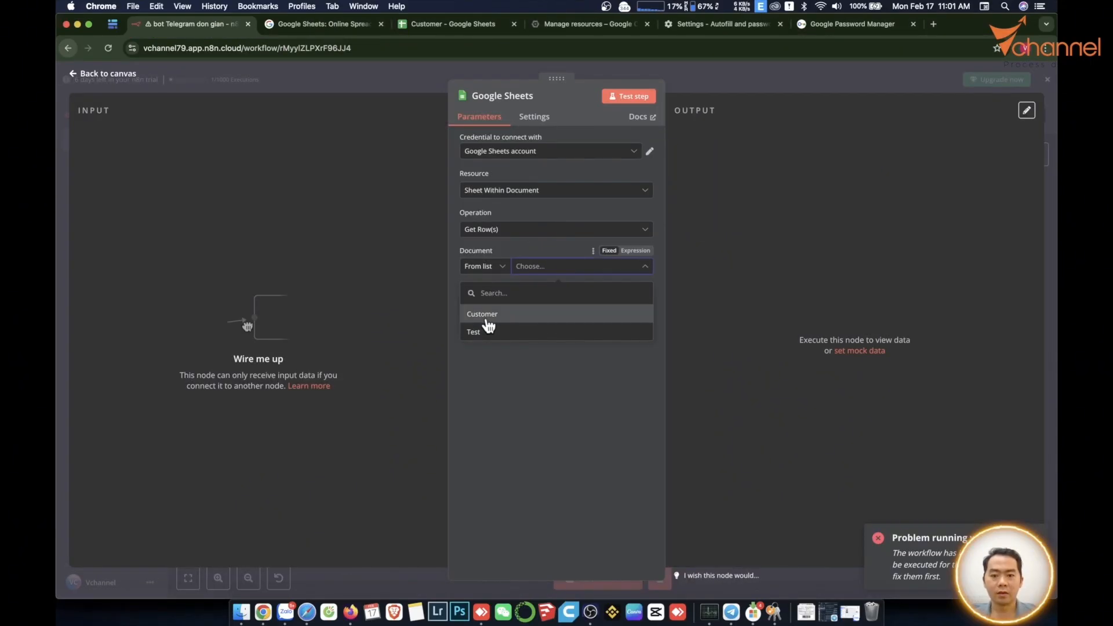
{"action": "left_click", "coordinate": [487, 315]}
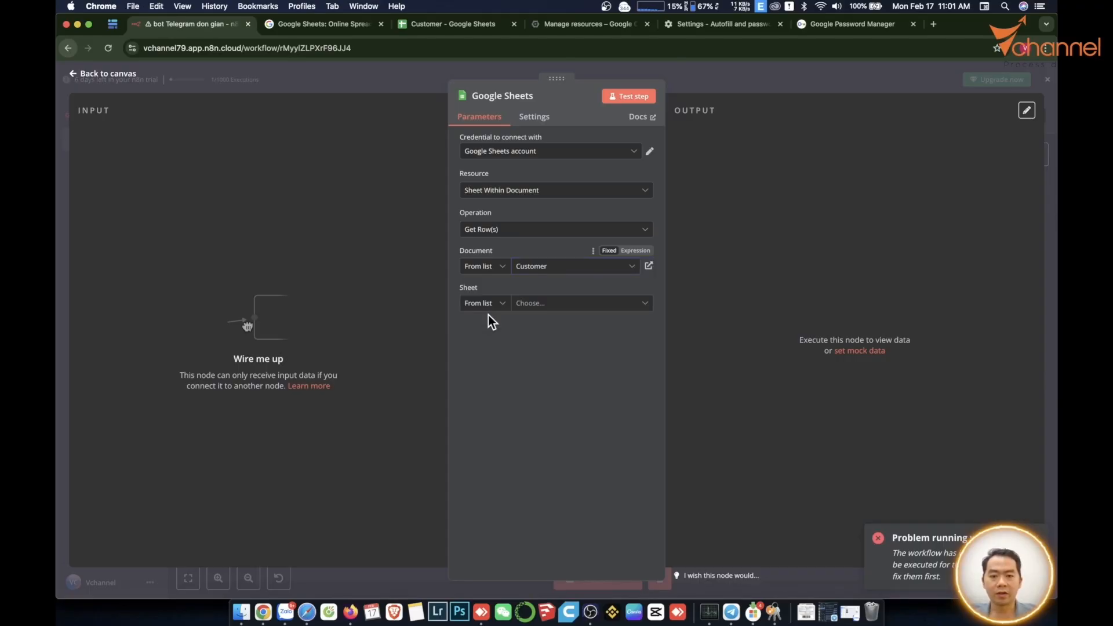
{"action": "left_click", "coordinate": [522, 266]}
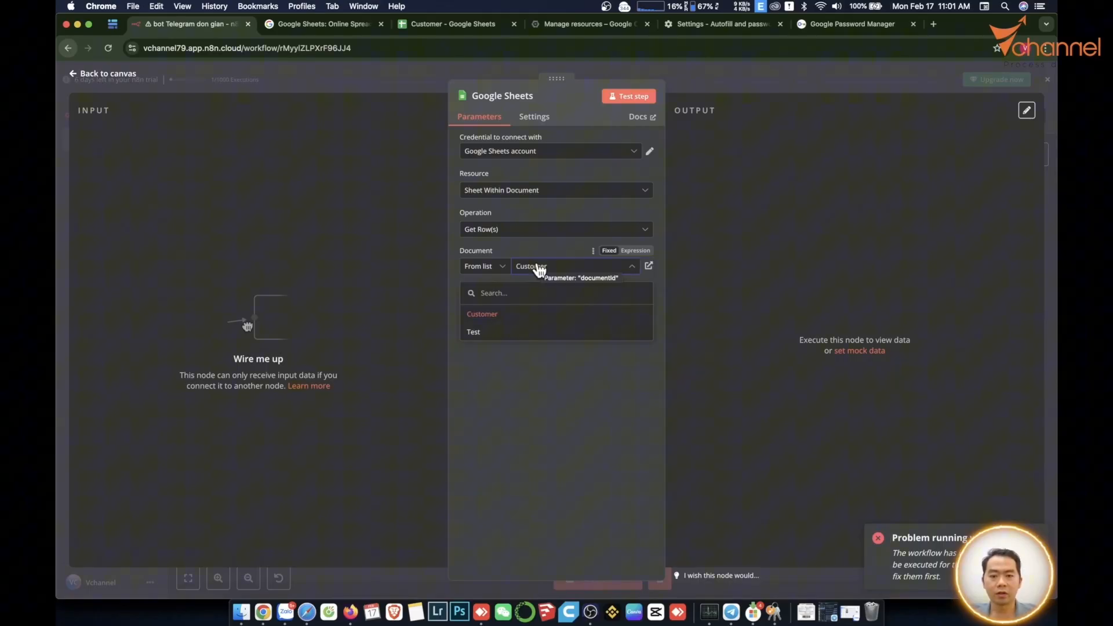
{"action": "left_click", "coordinate": [487, 313]}
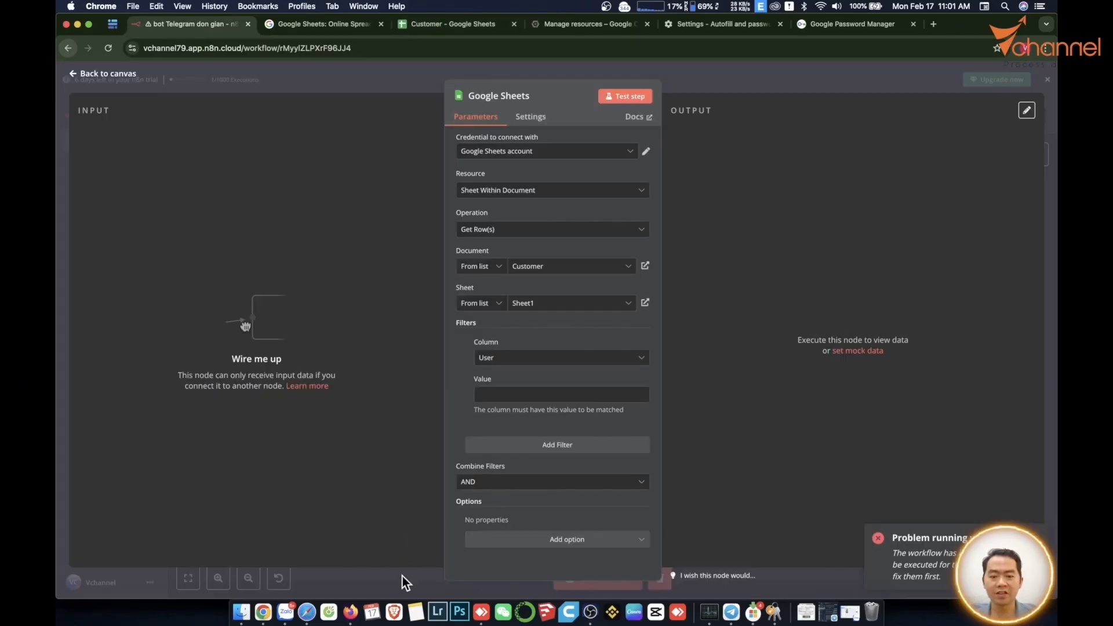
{"action": "left_click", "coordinate": [646, 151]}
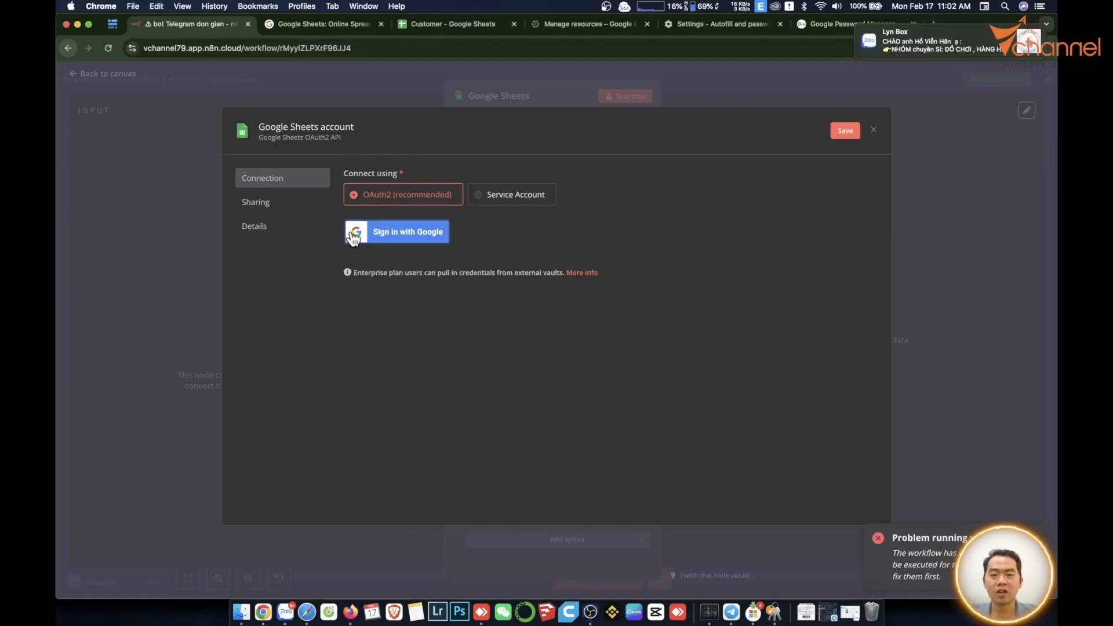
View the self-hosted n8n credential form with its redirect URL, Client ID and Secret.
{"action": "key", "text": "super+Tab"}
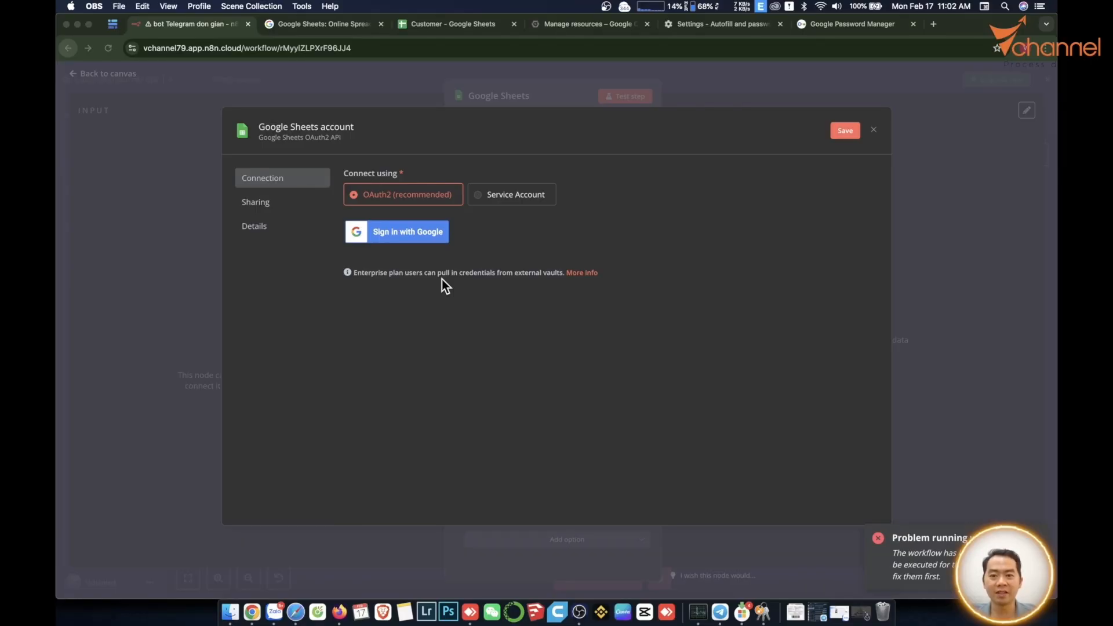
{"action": "left_click", "coordinate": [470, 612]}
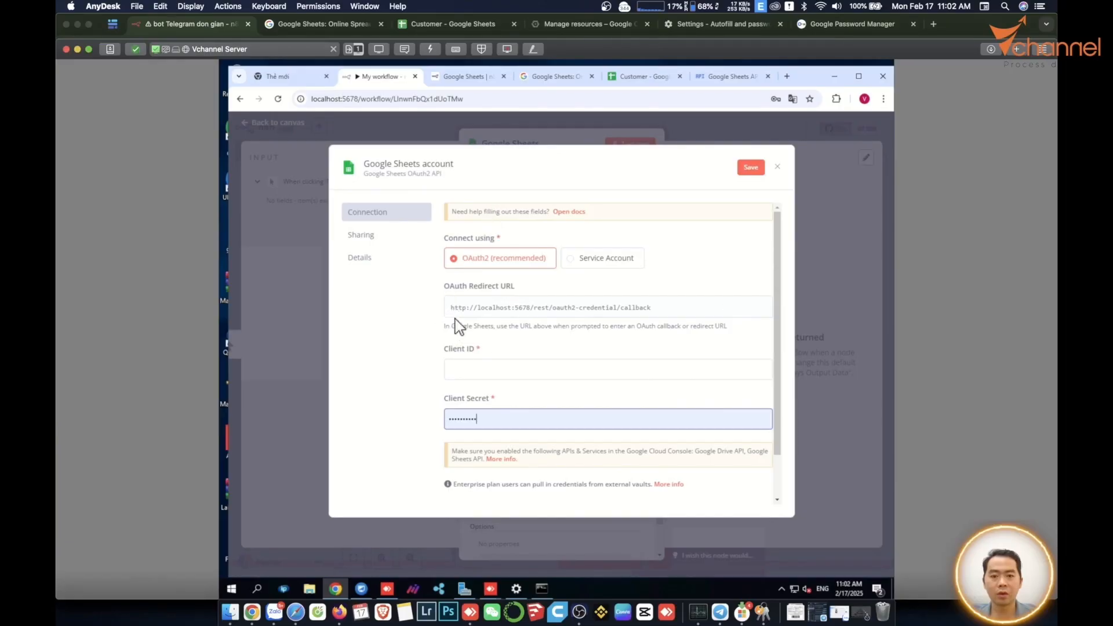
{"action": "scroll", "coordinate": [533, 348], "scroll_direction": "down", "scroll_amount": 1}
{"action": "scroll", "coordinate": [551, 369], "scroll_direction": "up", "scroll_amount": 1}
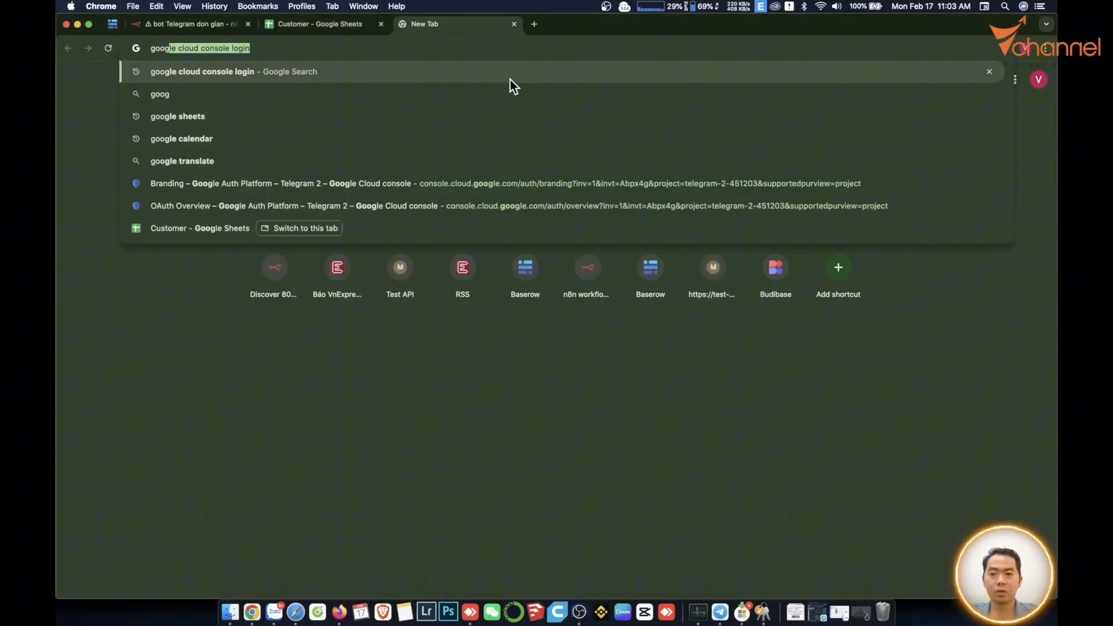
Search for Google Cloud Console and open the console.
{"action": "type", "text": "cloud console logi"}
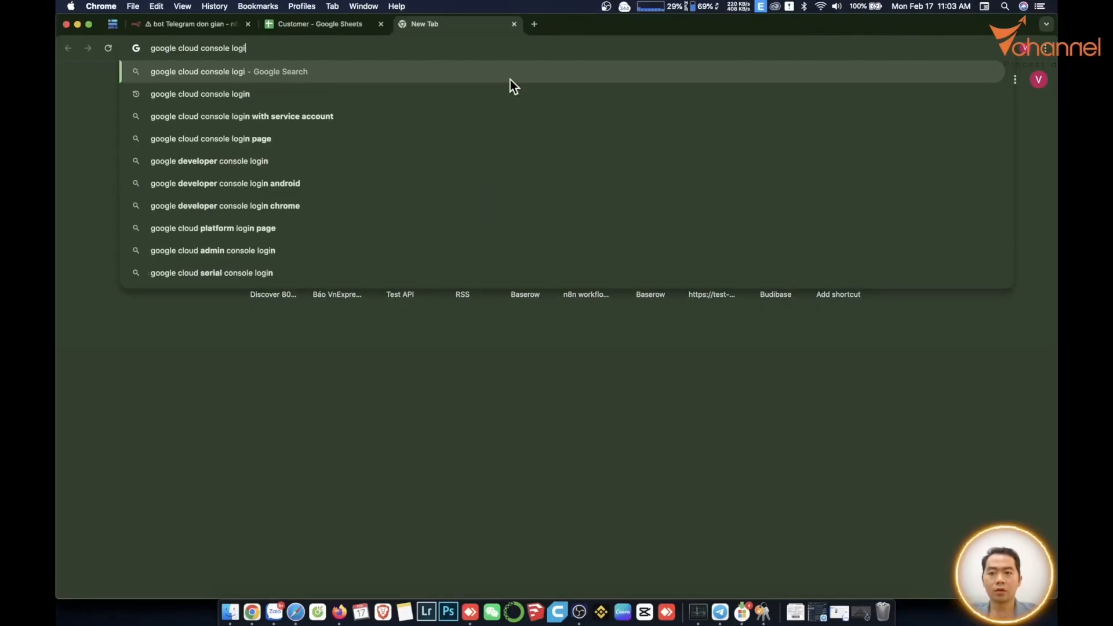
{"action": "key", "text": "BackSpace"}
{"action": "key", "text": "BackSpace"}
{"action": "key", "text": "BackSpace"}
{"action": "key", "text": "BackSpace"}
{"action": "key", "text": "BackSpace"}
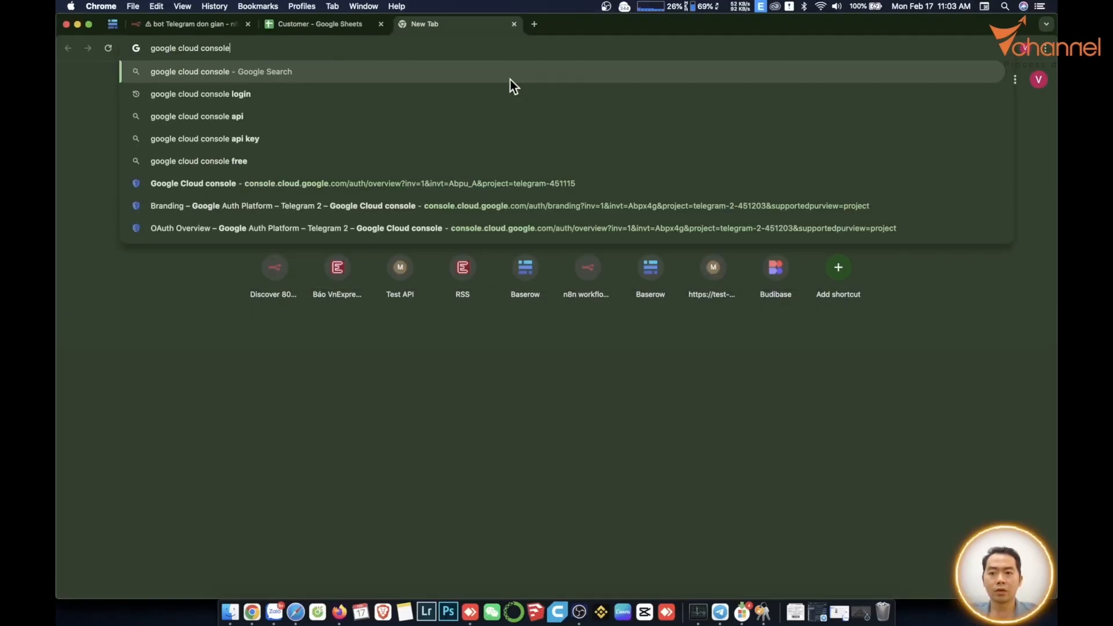
{"action": "key", "text": "Return"}
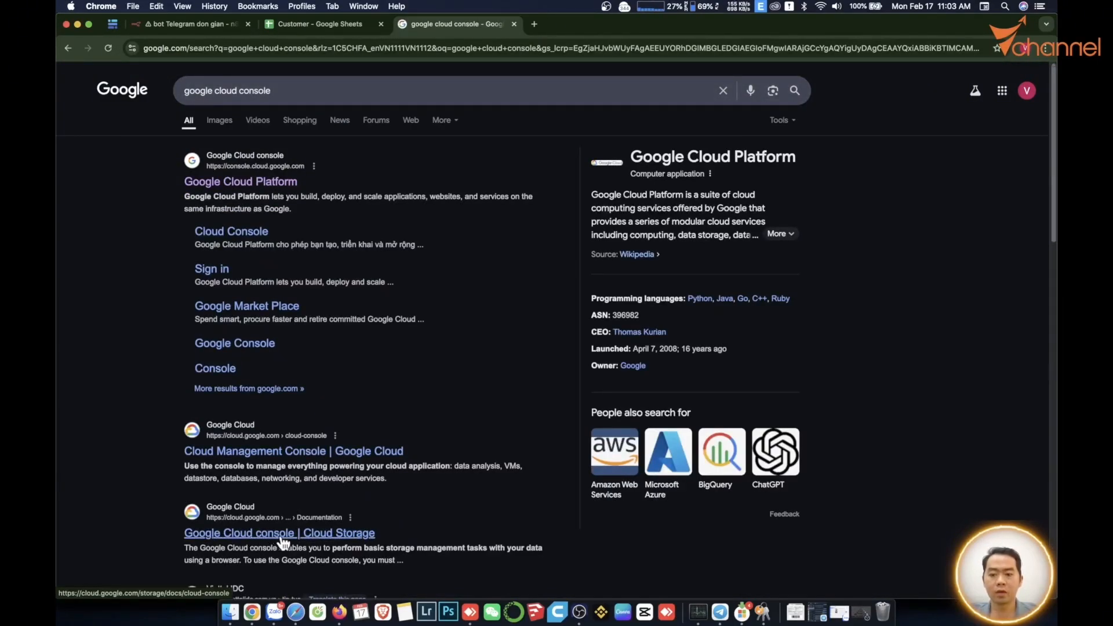
{"action": "left_click", "coordinate": [303, 533]}
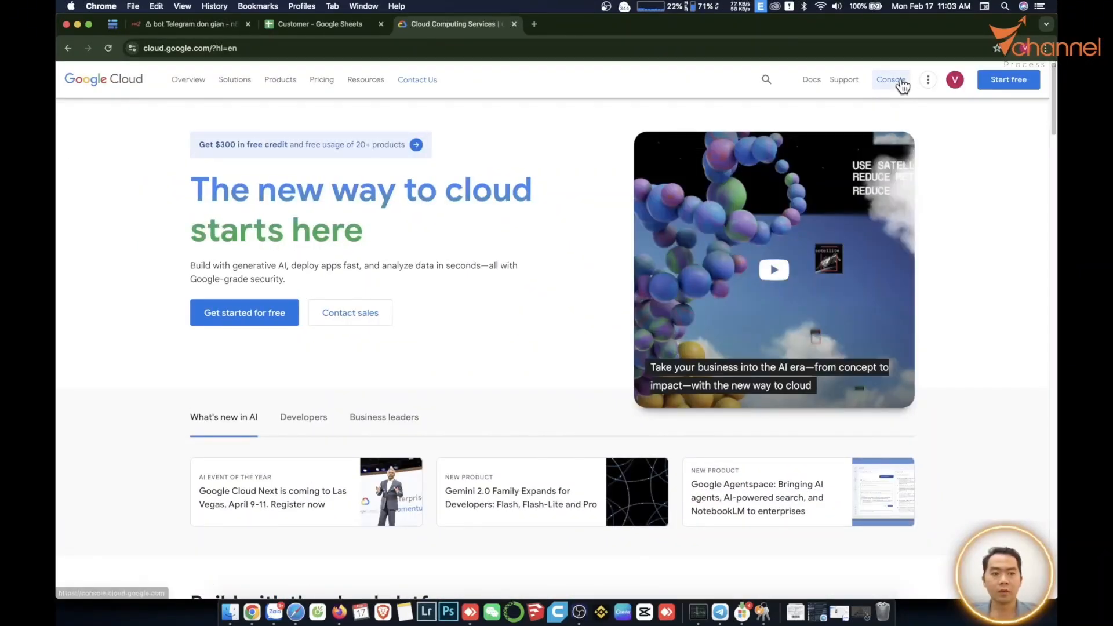
{"action": "left_click", "coordinate": [900, 81]}
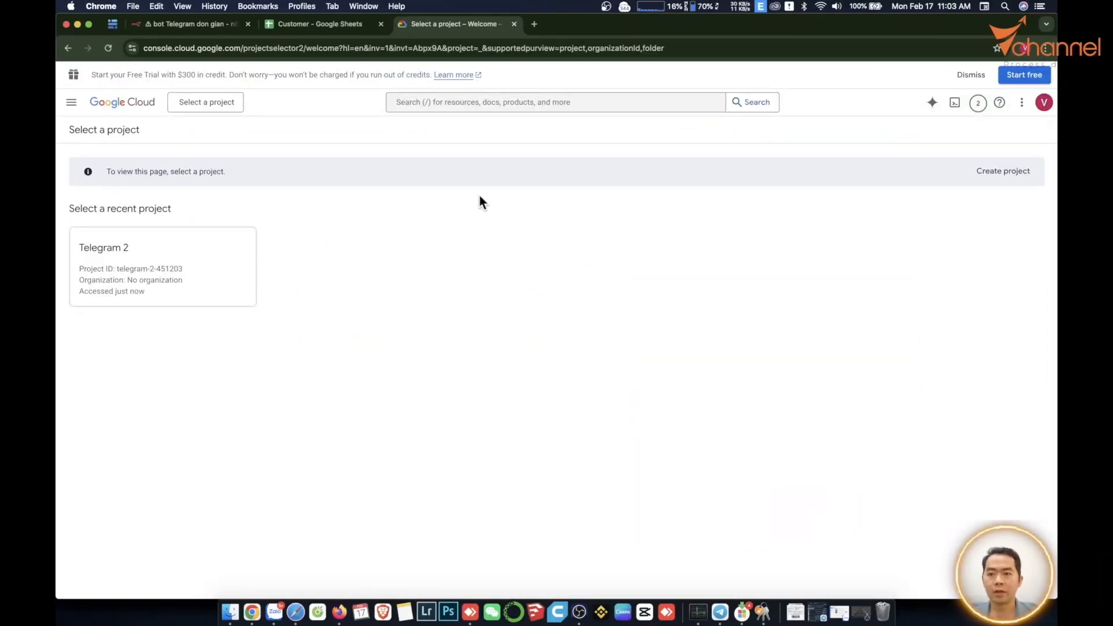
Create a new project named Telegram Vchannel and open its welcome page.
{"action": "left_click", "coordinate": [224, 106]}
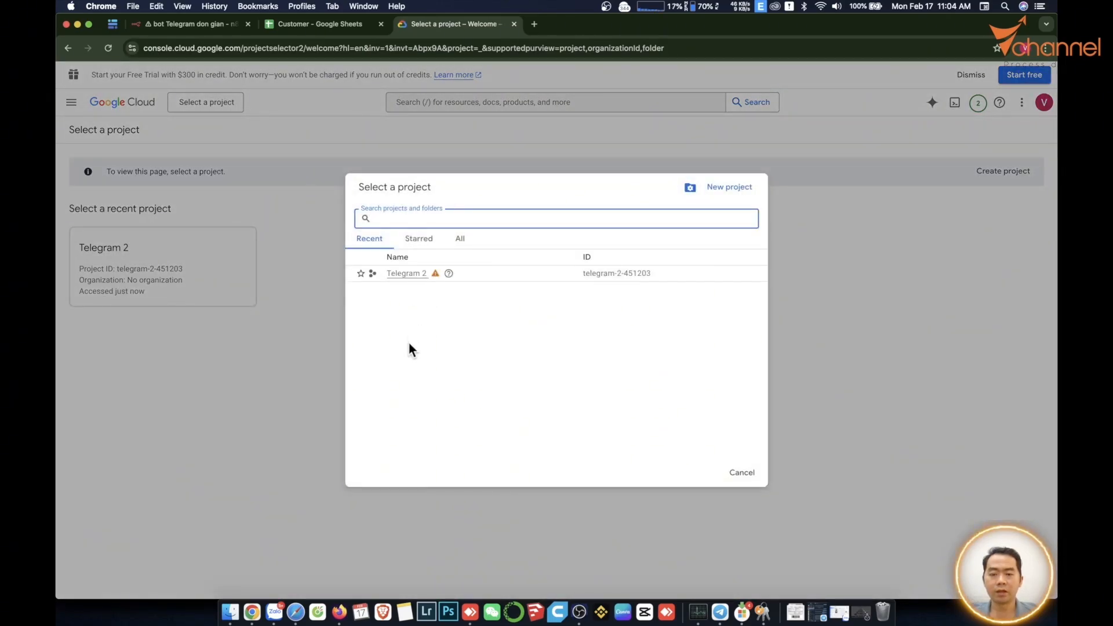
{"action": "left_click", "coordinate": [742, 188]}
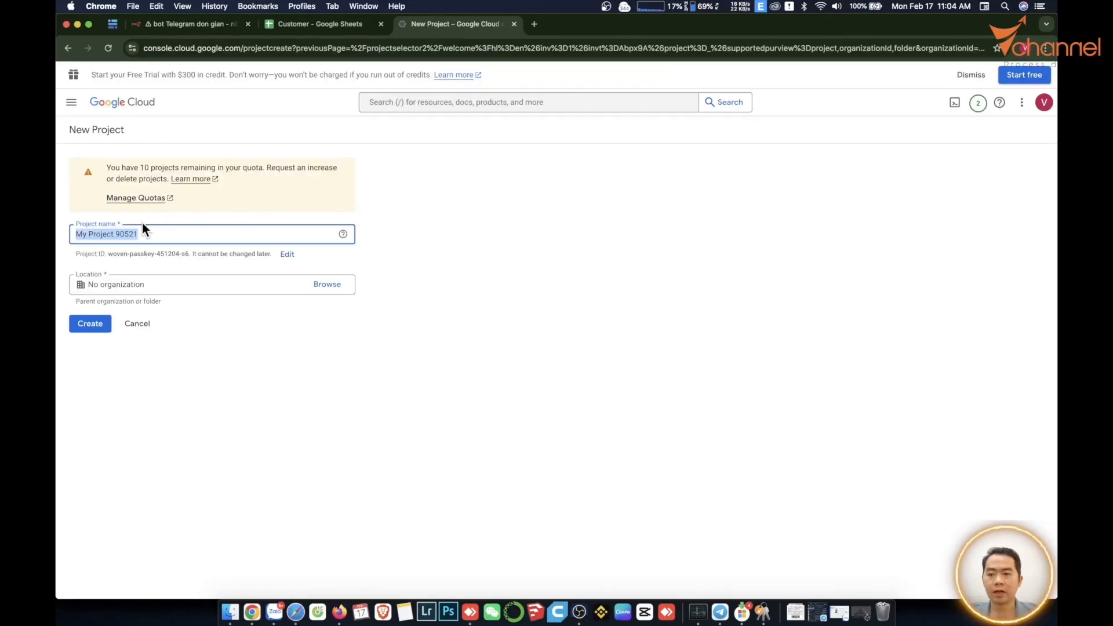
{"action": "type", "text": "Te"}
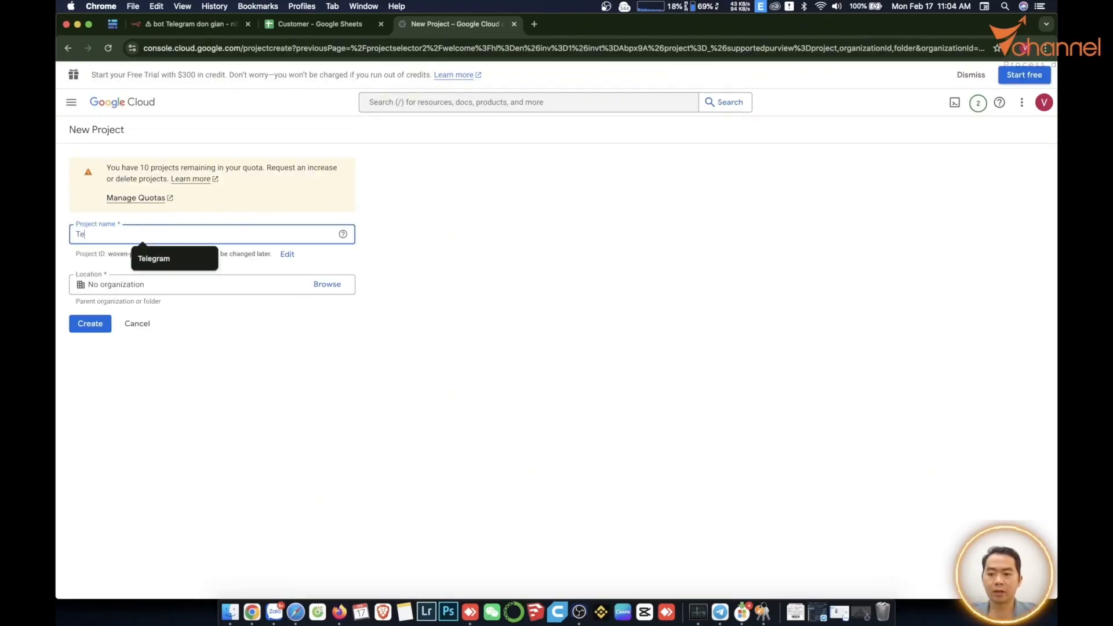
{"action": "type", "text": "legram Vchannel"}
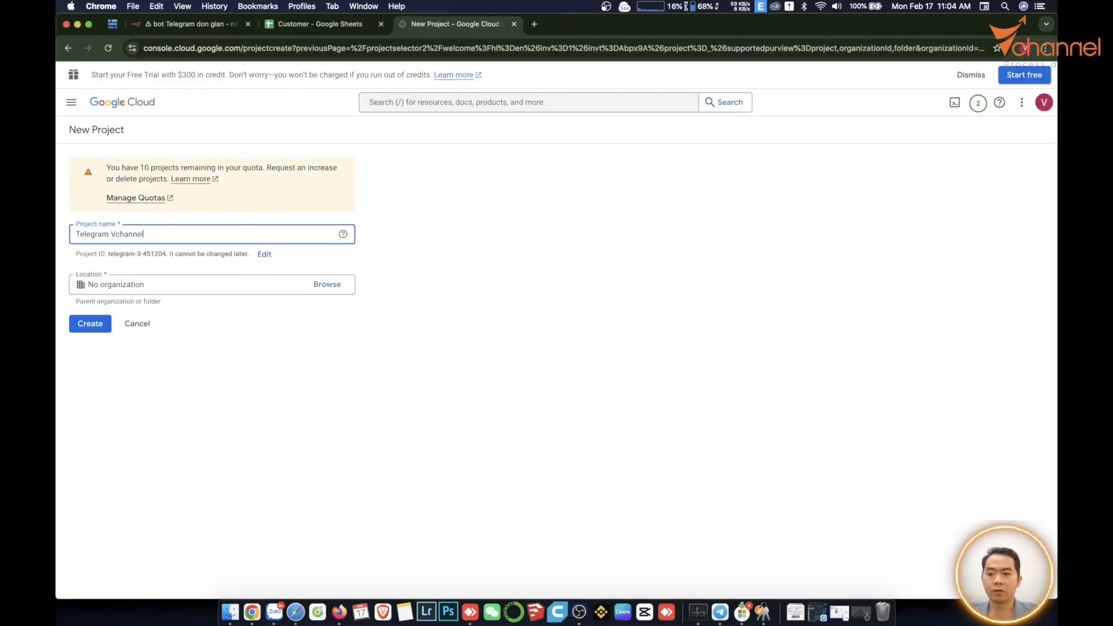
{"action": "left_click", "coordinate": [85, 326]}
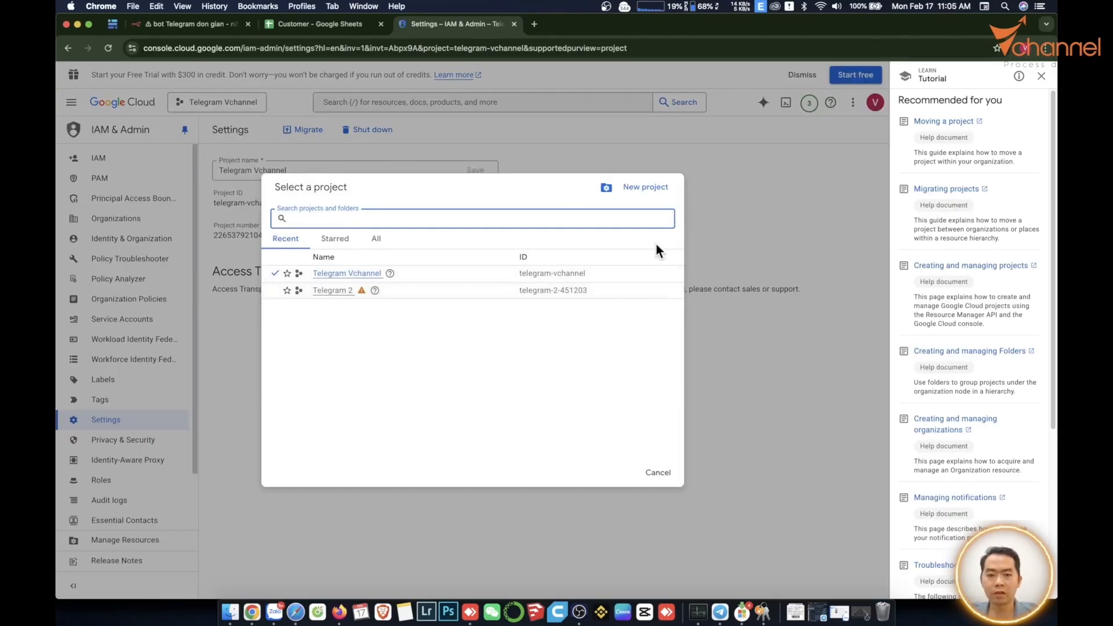
{"action": "left_click", "coordinate": [112, 105]}
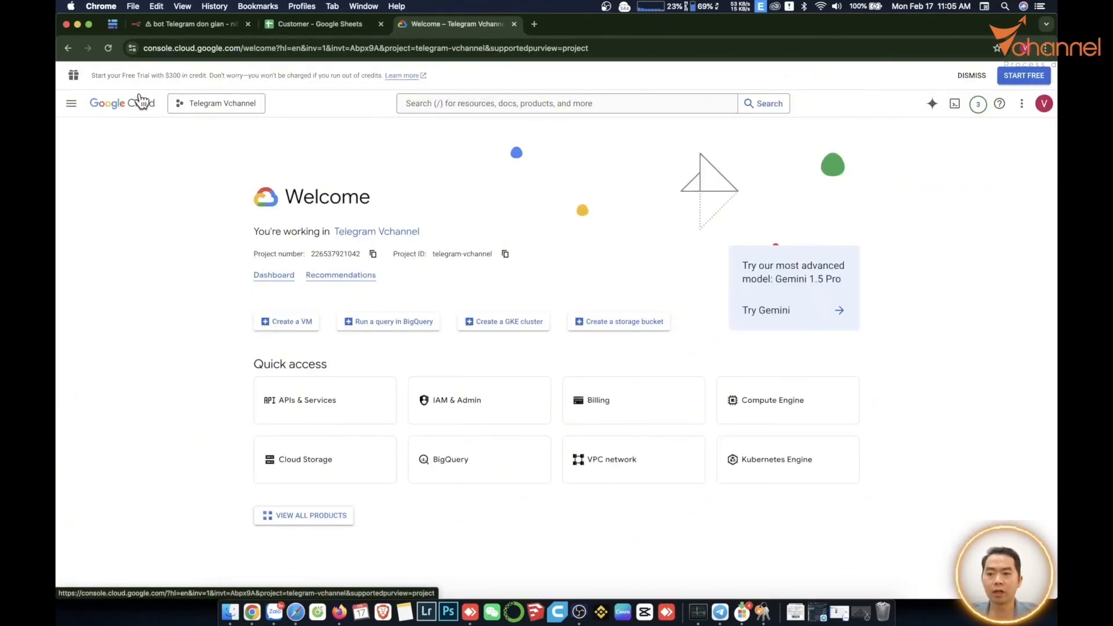
Find the Google Sheets API with a 'sheet' search, enable it, and show the OAuth overview.
{"action": "left_click", "coordinate": [72, 104]}
{"action": "mouse_move", "coordinate": [76, 109]}
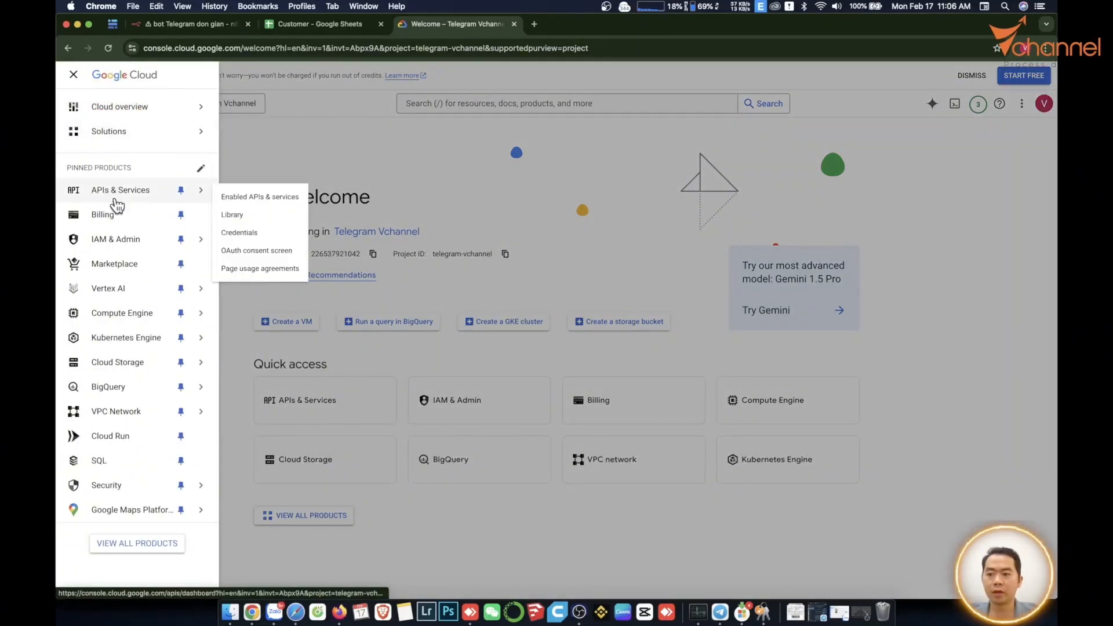
{"action": "mouse_move", "coordinate": [121, 248]}
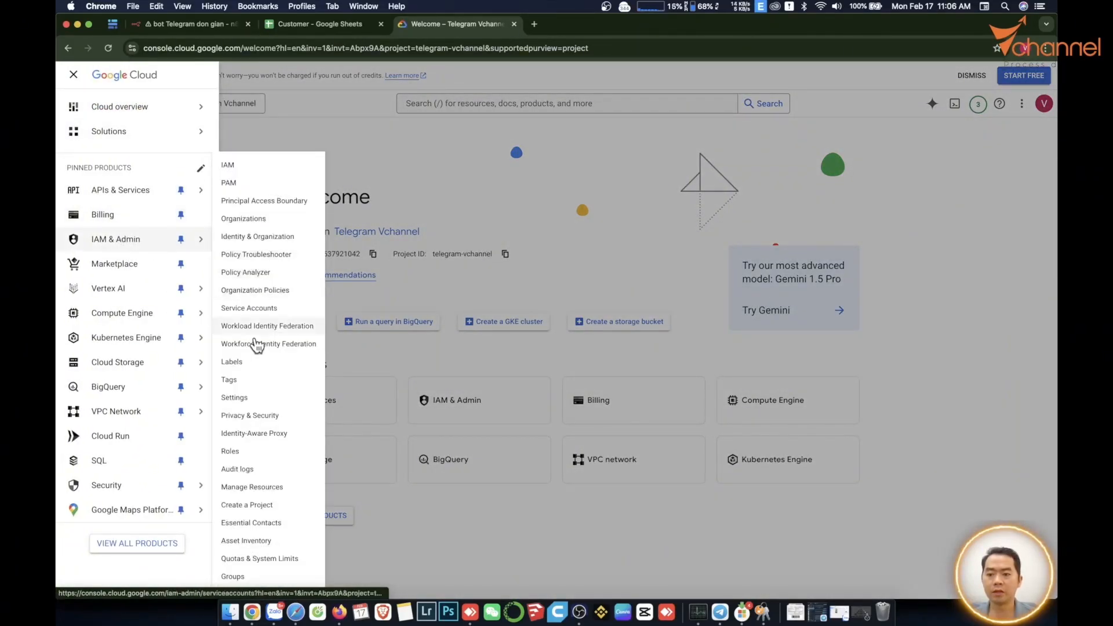
{"action": "left_click", "coordinate": [250, 398]}
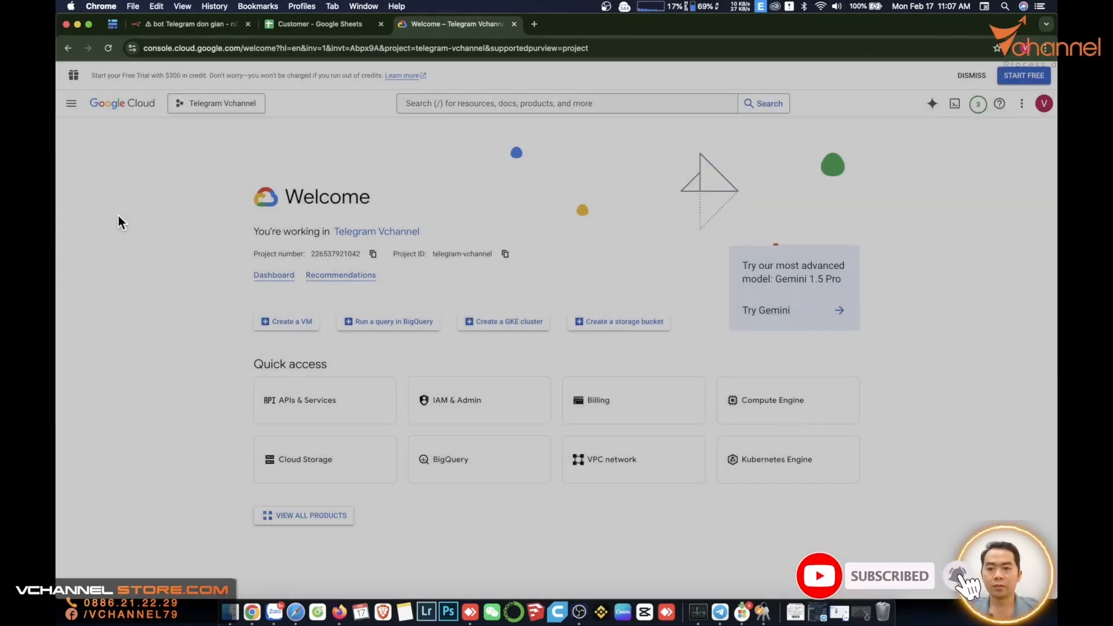
{"action": "left_click", "coordinate": [429, 104]}
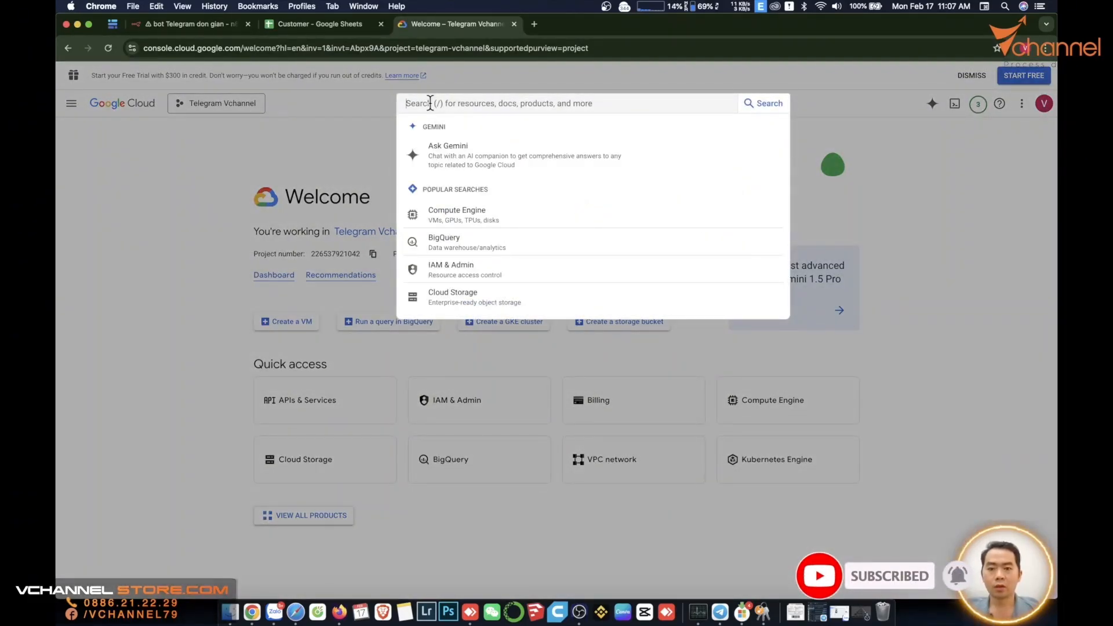
{"action": "type", "text": "sheet"}
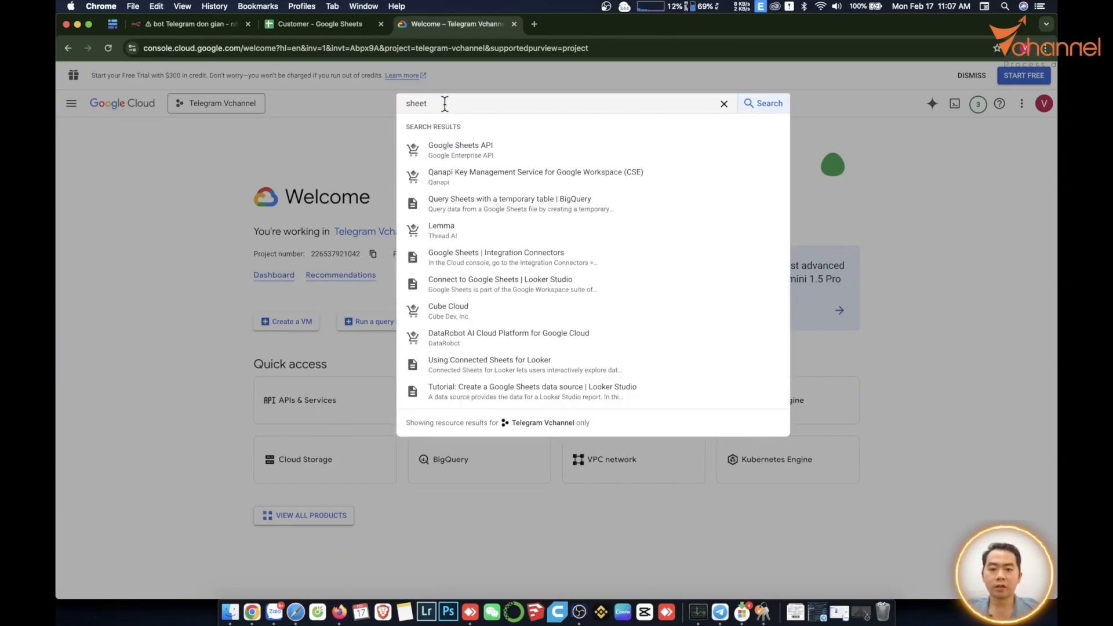
{"action": "left_click", "coordinate": [453, 149]}
{"action": "left_click", "coordinate": [184, 246]}
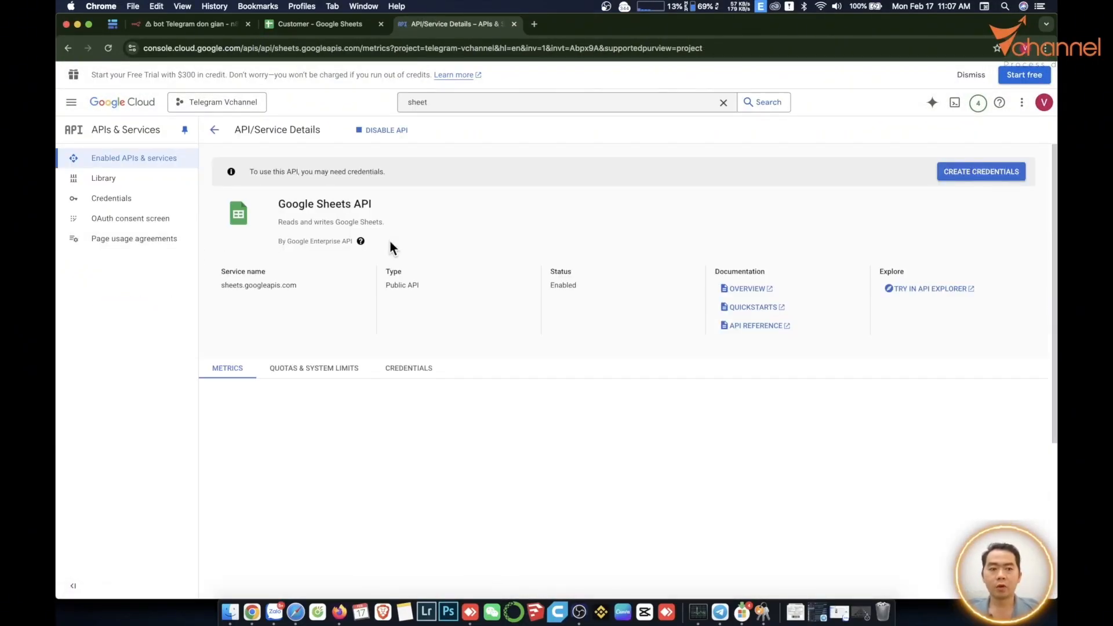
{"action": "left_click", "coordinate": [112, 223]}
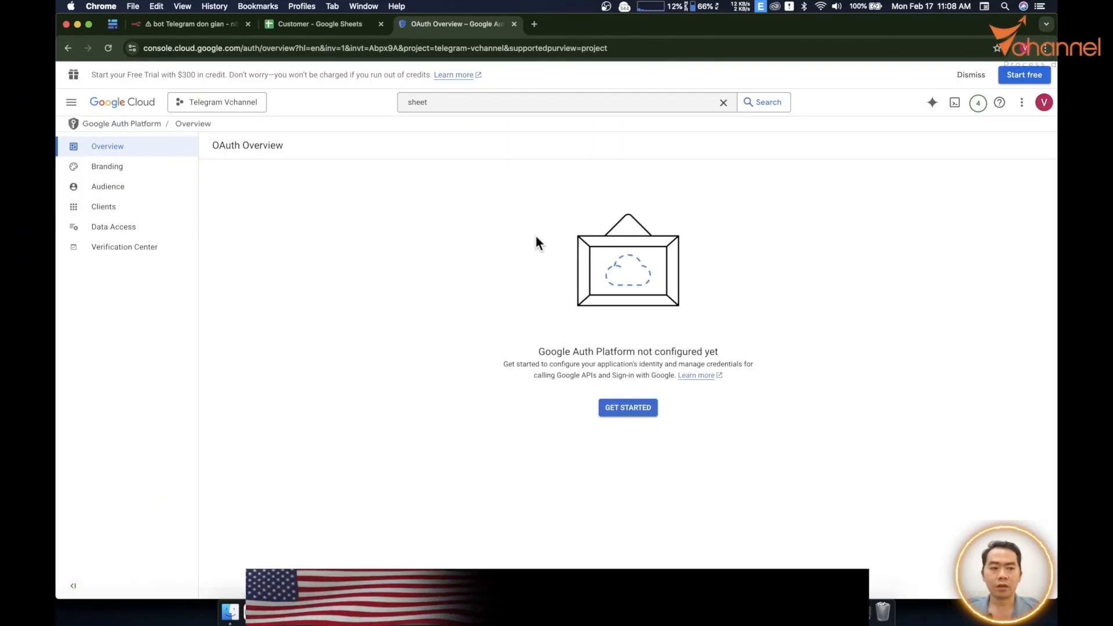
Start the OAuth app 'Telegram Vchannel bot' with the account e-mail as support contact.
{"action": "left_click", "coordinate": [622, 413]}
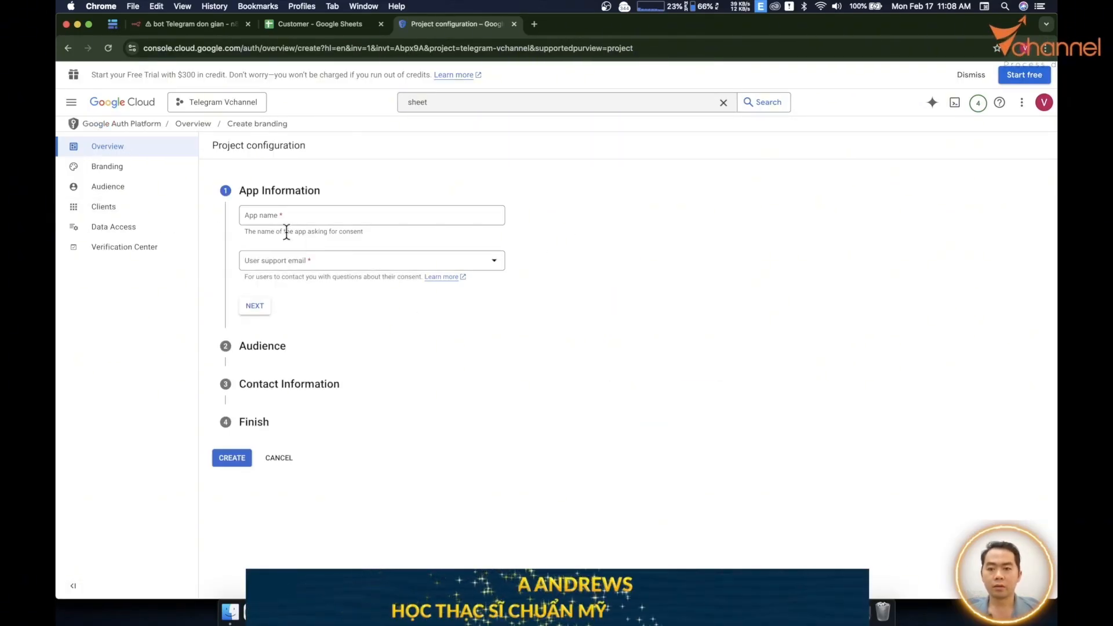
{"action": "left_click", "coordinate": [346, 212]}
{"action": "type", "text": "Telegram Vchannel bot"}
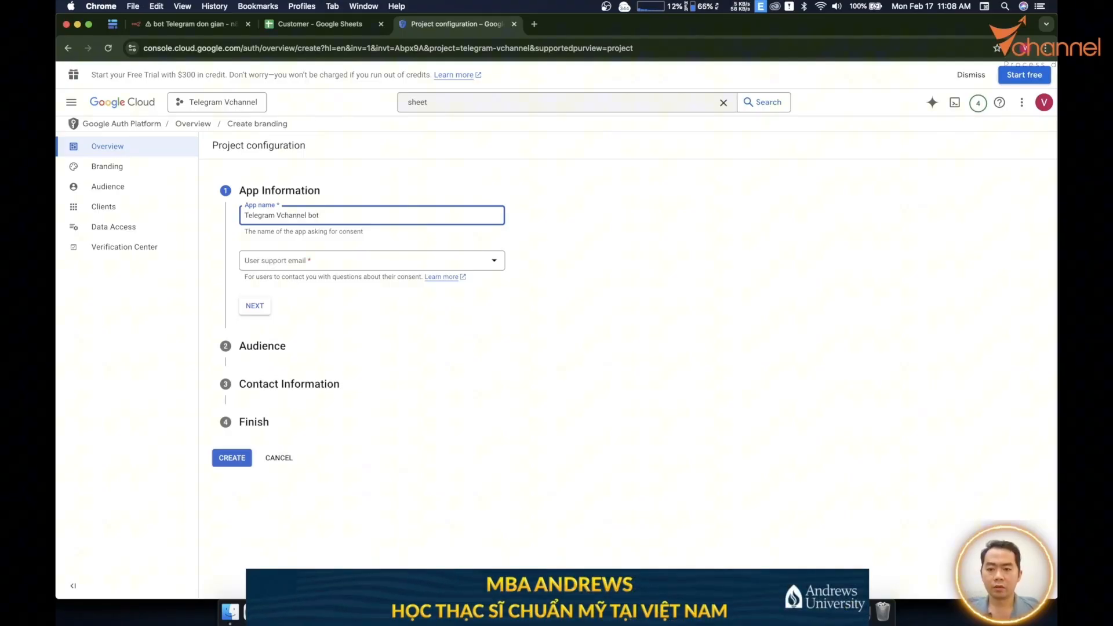
{"action": "left_click", "coordinate": [286, 264]}
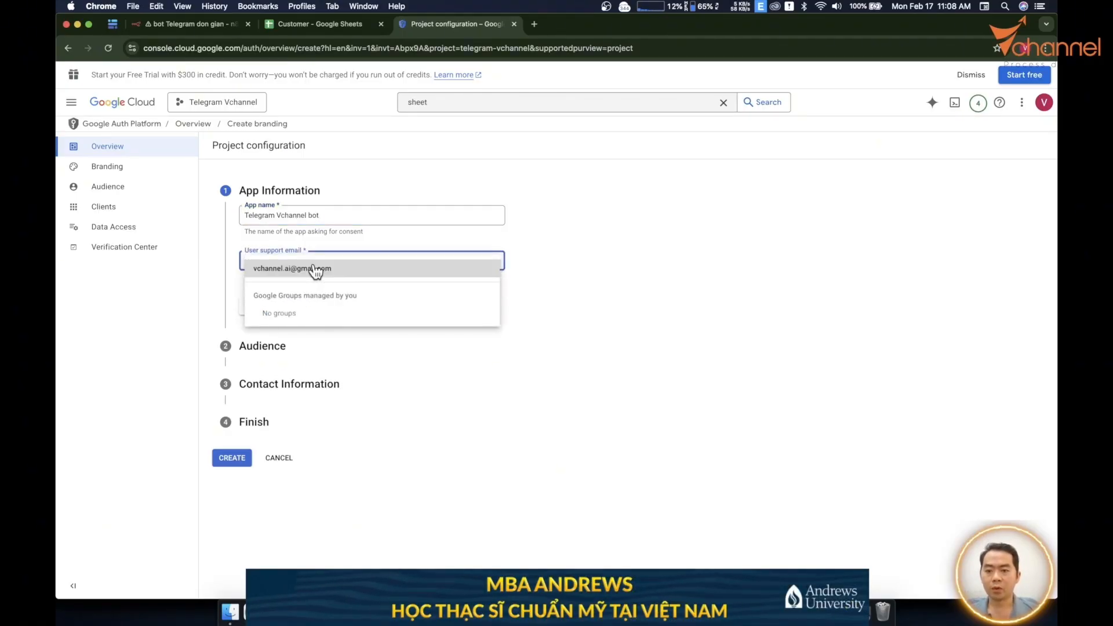
{"action": "left_click", "coordinate": [324, 270]}
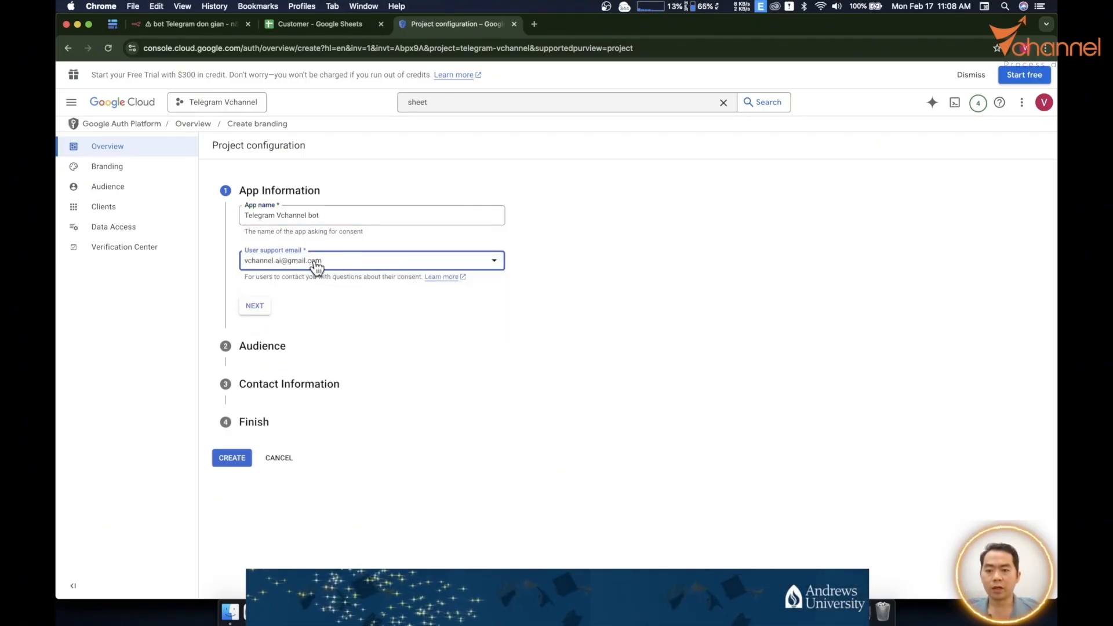
{"action": "left_click", "coordinate": [255, 307]}
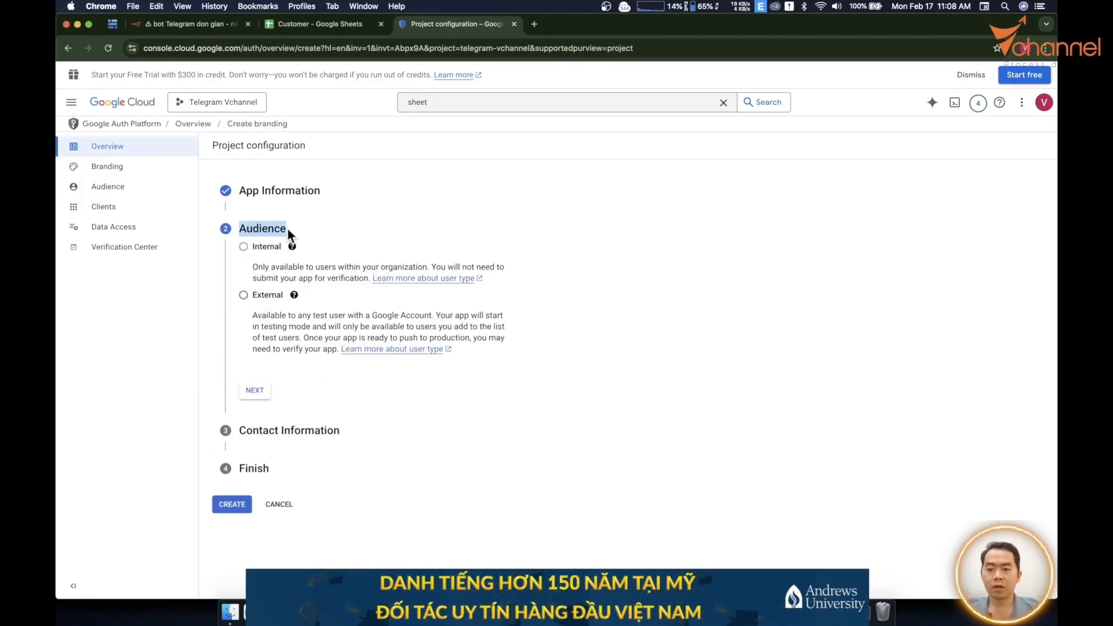
Choose an External audience, enter the contact e-mail, accept the data policy, and create it.
{"action": "left_click", "coordinate": [243, 295]}
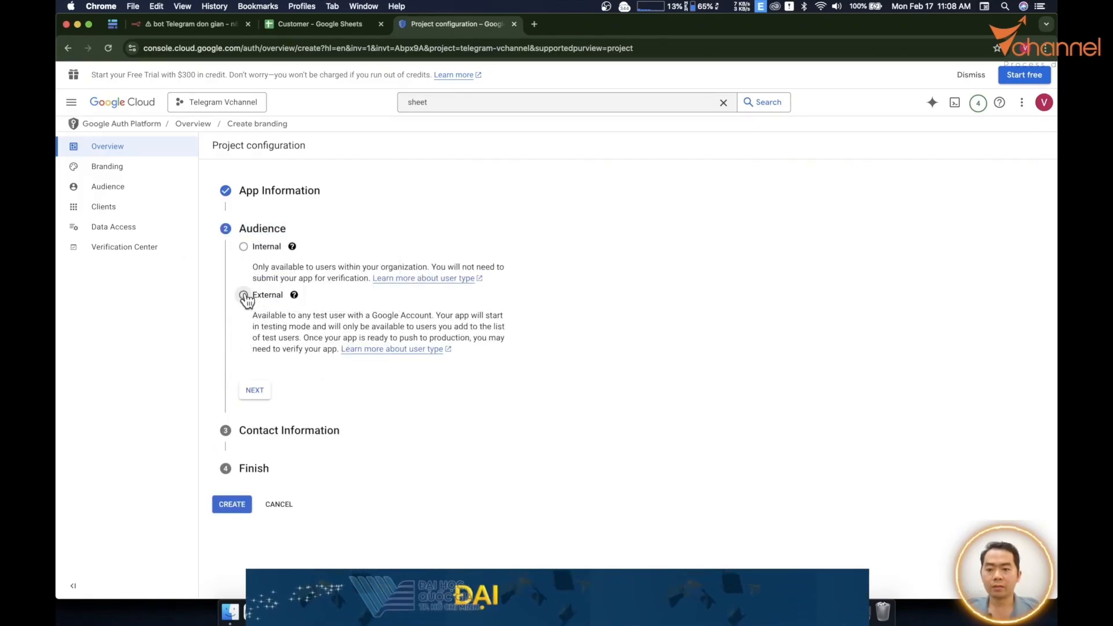
{"action": "left_click", "coordinate": [255, 392]}
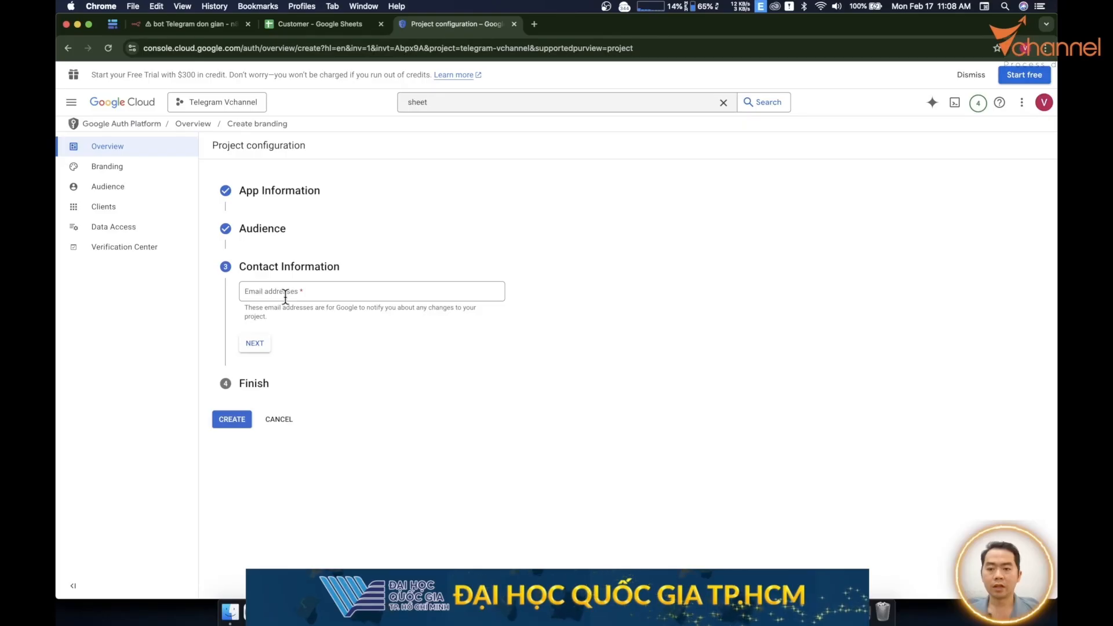
{"action": "left_click", "coordinate": [285, 295]}
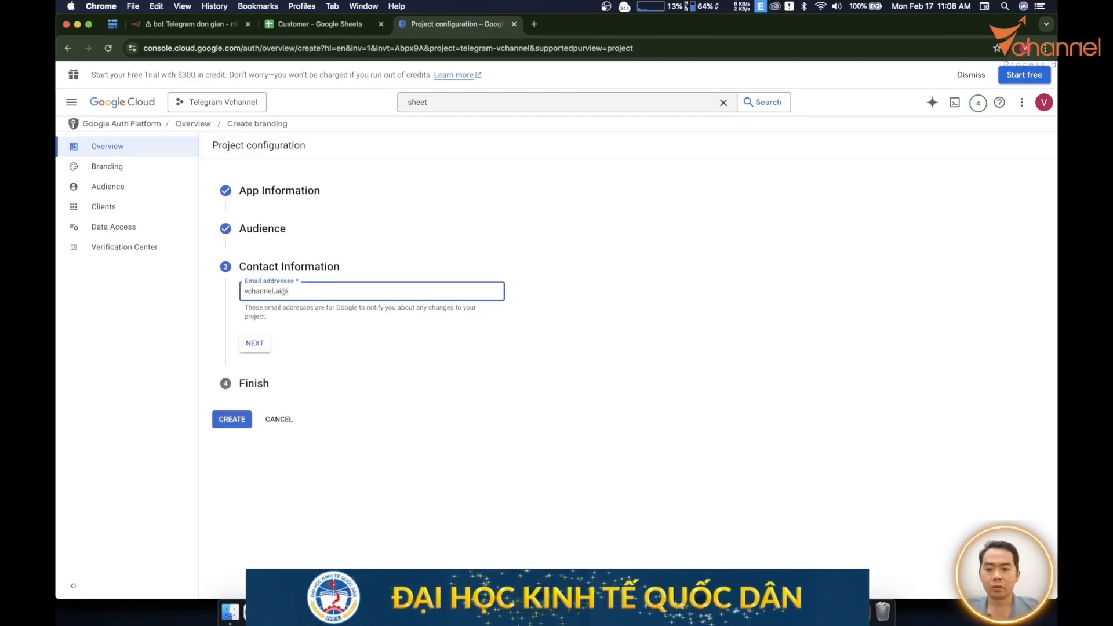
{"action": "left_click", "coordinate": [254, 343]}
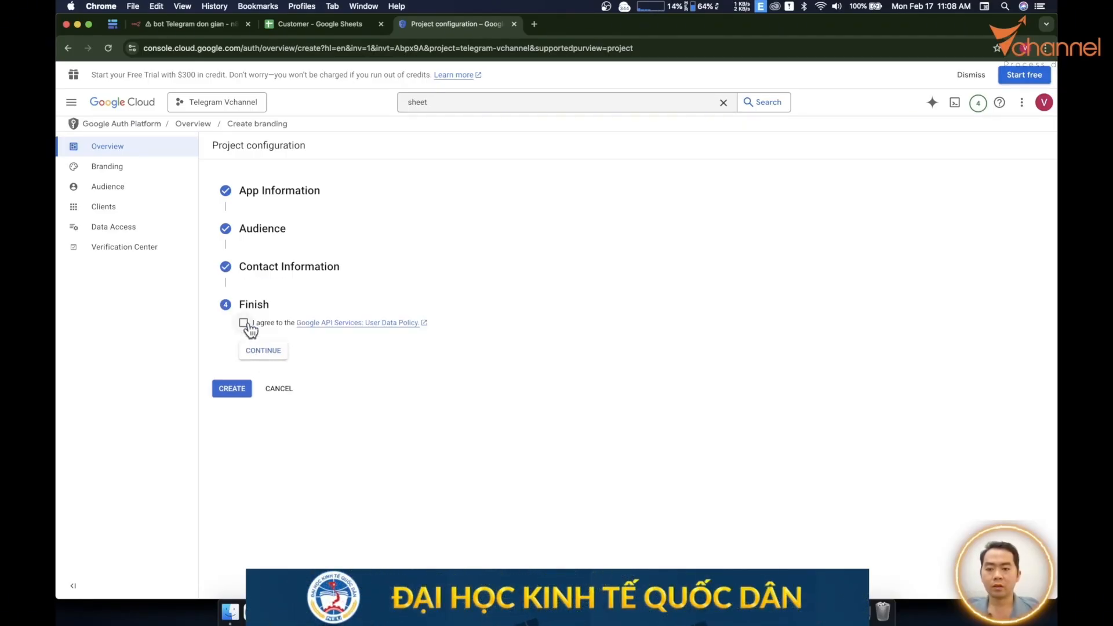
{"action": "left_click", "coordinate": [244, 323]}
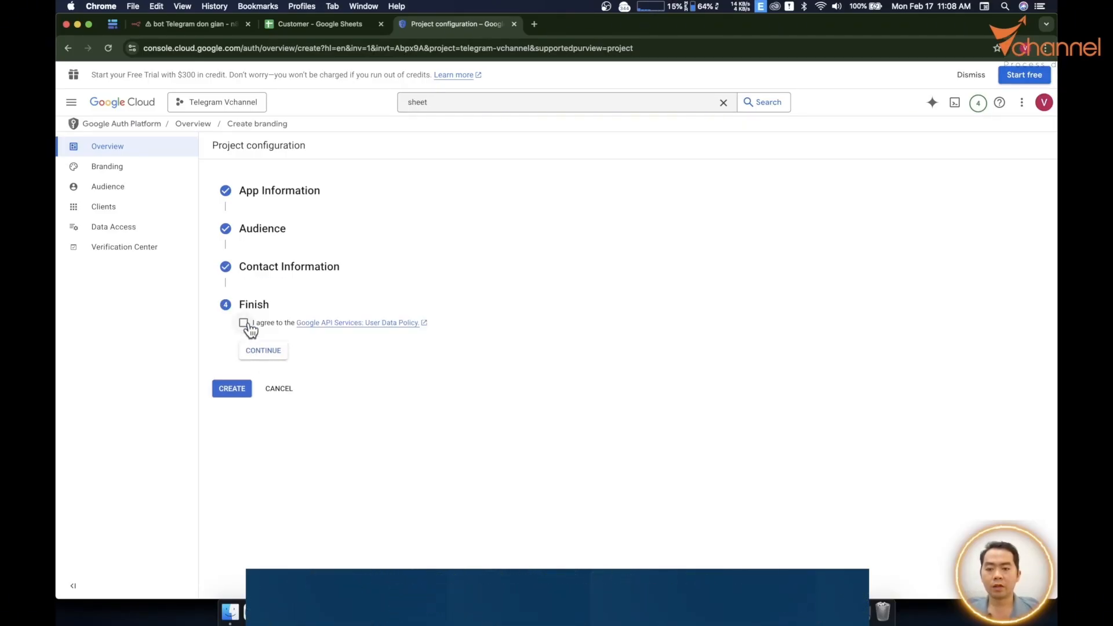
{"action": "left_click", "coordinate": [271, 352]}
{"action": "left_click", "coordinate": [229, 346]}
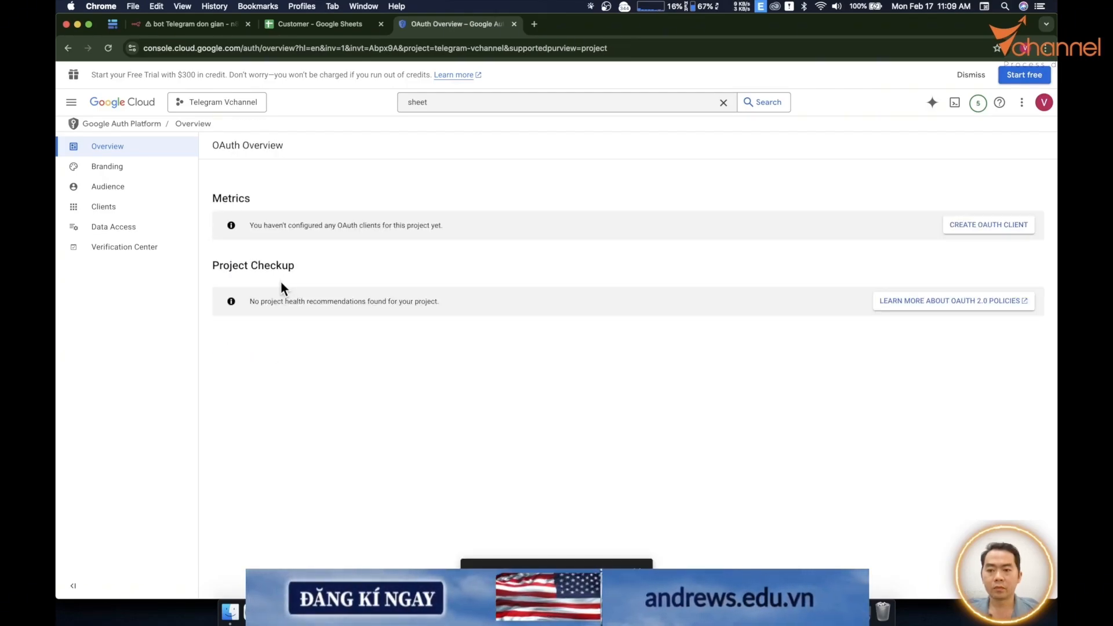
Add the account's e-mail as a test user on the app's Audience page.
{"action": "left_click", "coordinate": [122, 186]}
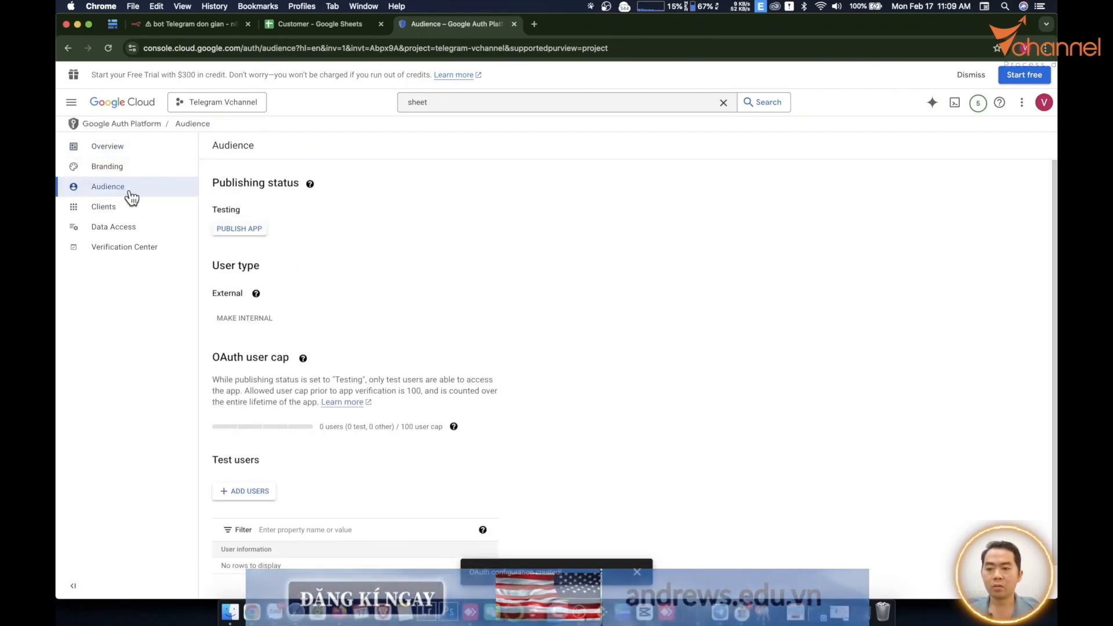
{"action": "scroll", "coordinate": [443, 360], "scroll_direction": "down", "scroll_amount": 2}
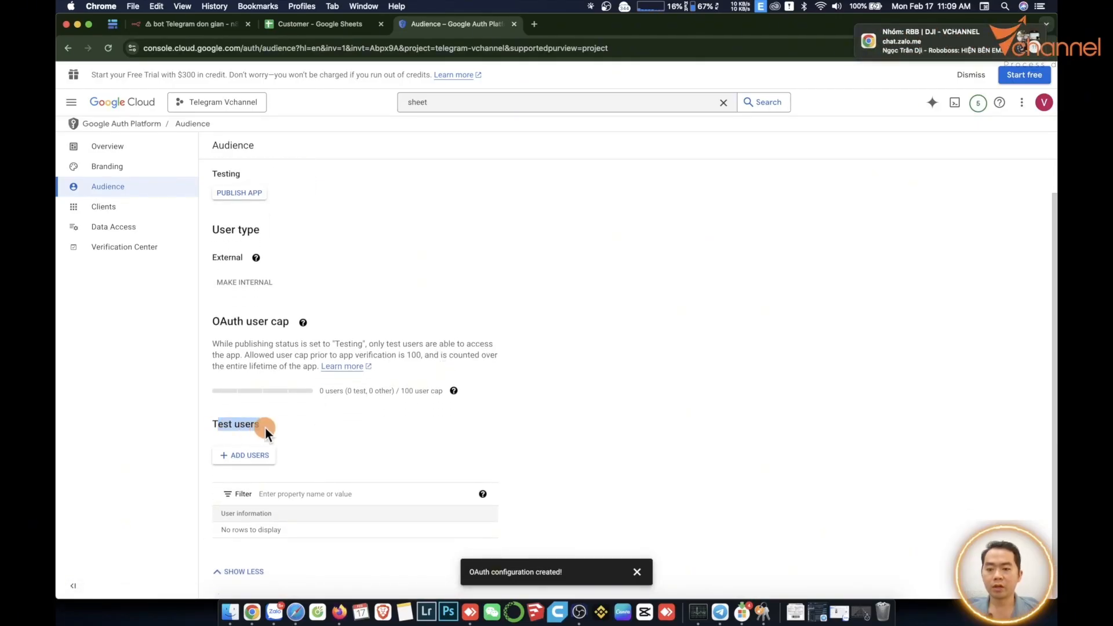
{"action": "left_click", "coordinate": [244, 458]}
{"action": "left_click", "coordinate": [710, 179]}
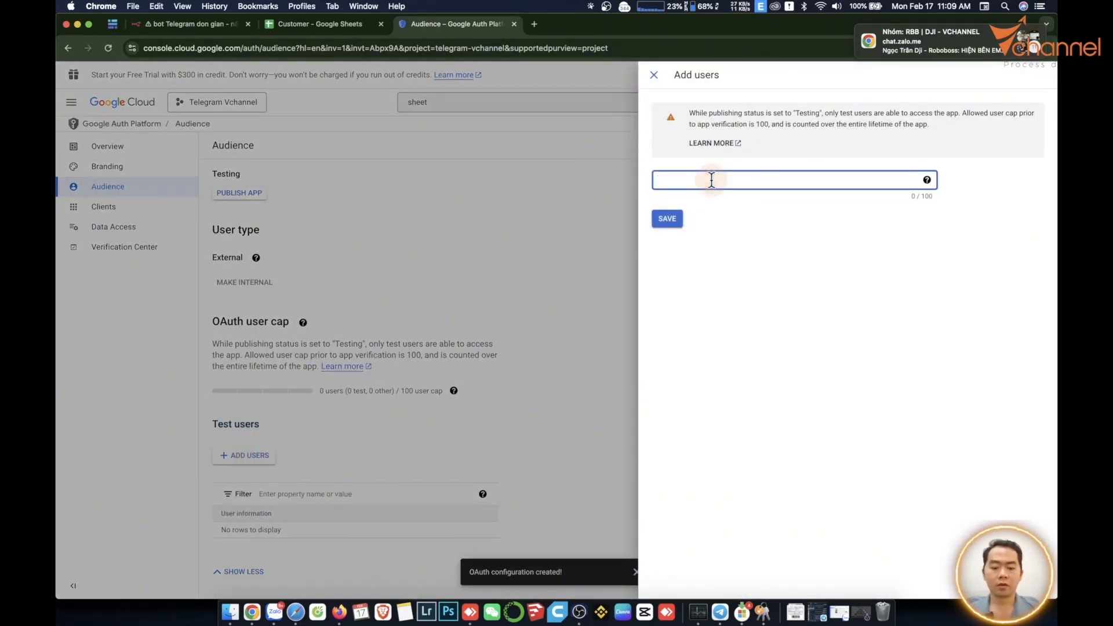
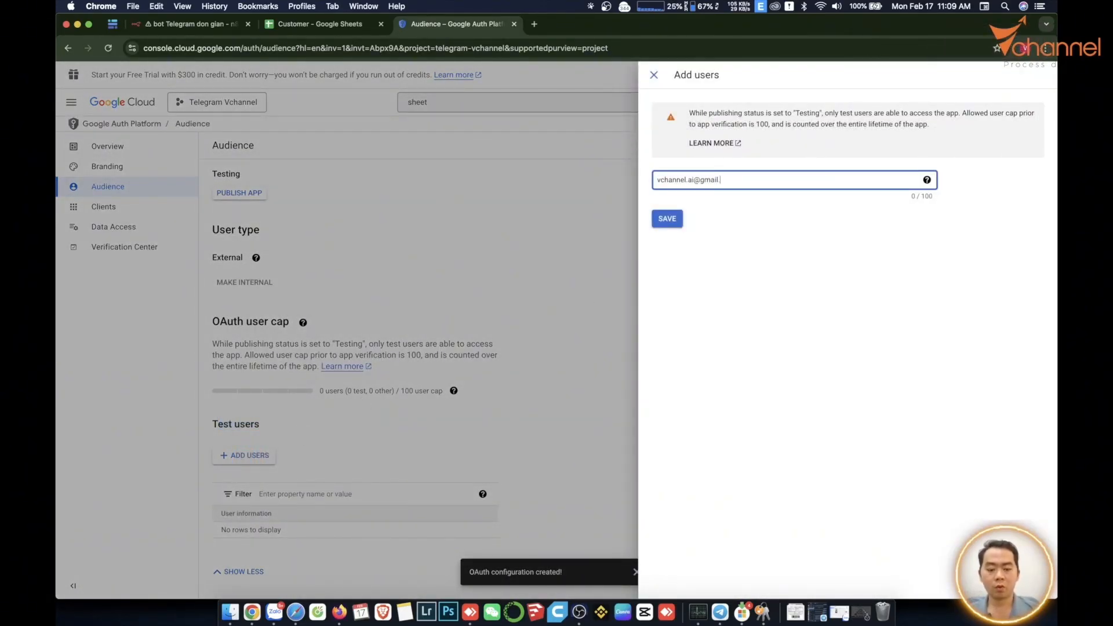
{"action": "left_click", "coordinate": [667, 220]}
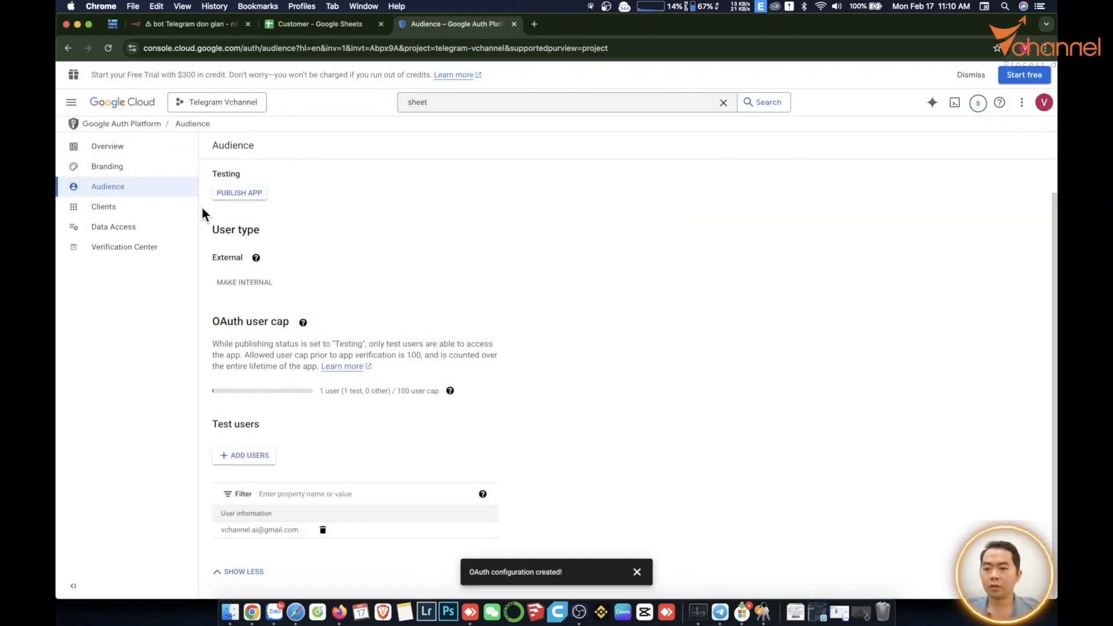
Add every listed scope to the app on the Data Access page.
{"action": "left_click", "coordinate": [109, 229]}
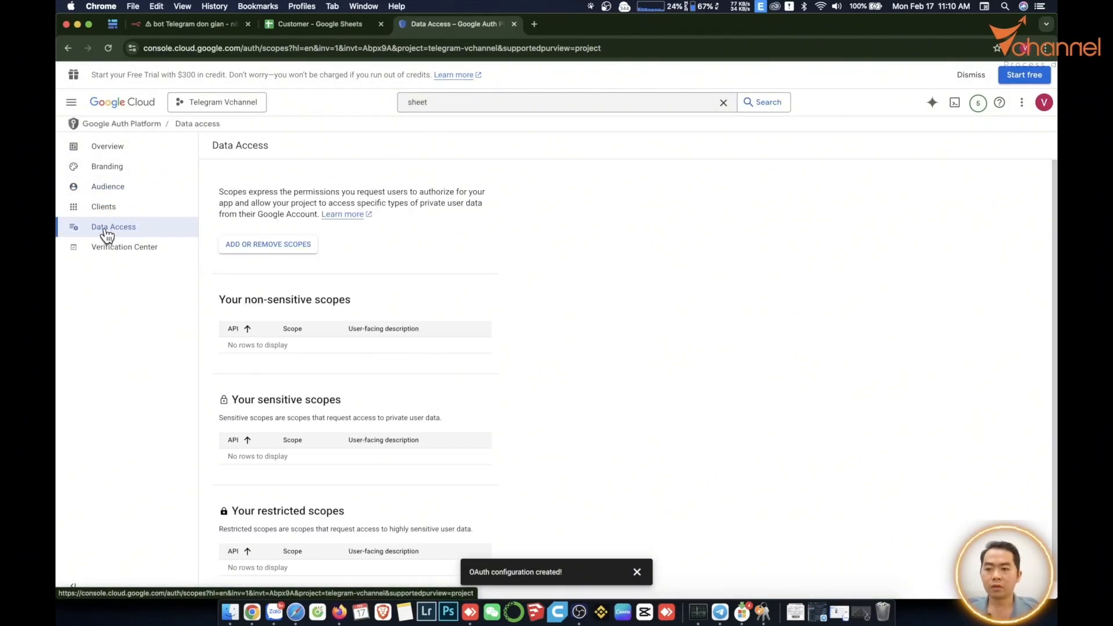
{"action": "left_click", "coordinate": [252, 247]}
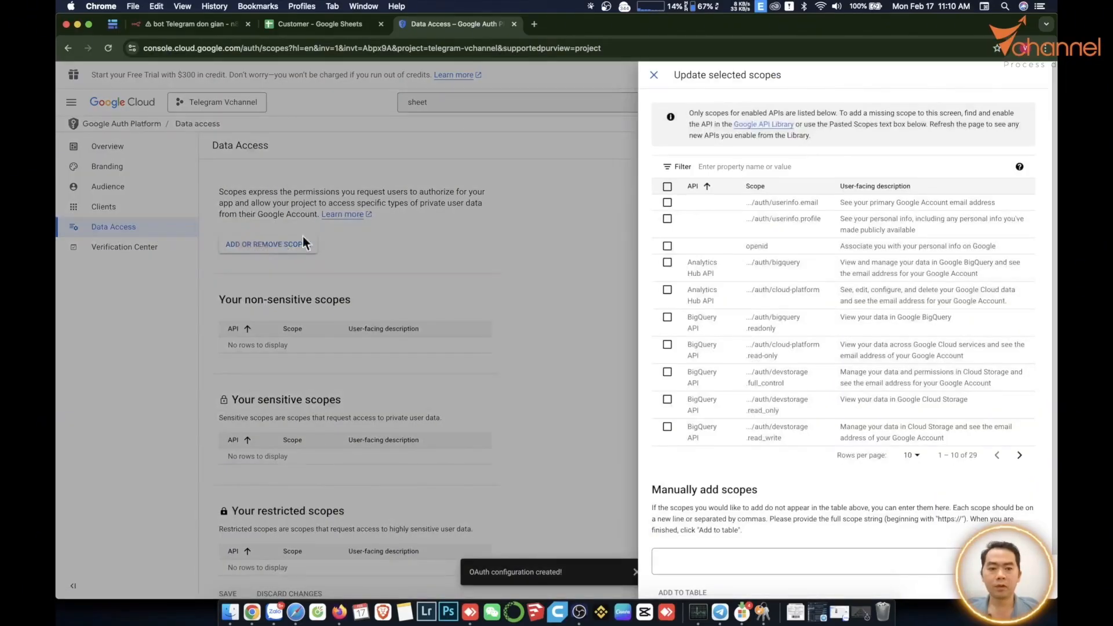
{"action": "left_click", "coordinate": [668, 187]}
{"action": "scroll", "coordinate": [682, 571], "scroll_direction": "down", "scroll_amount": 1}
{"action": "left_click", "coordinate": [676, 584]}
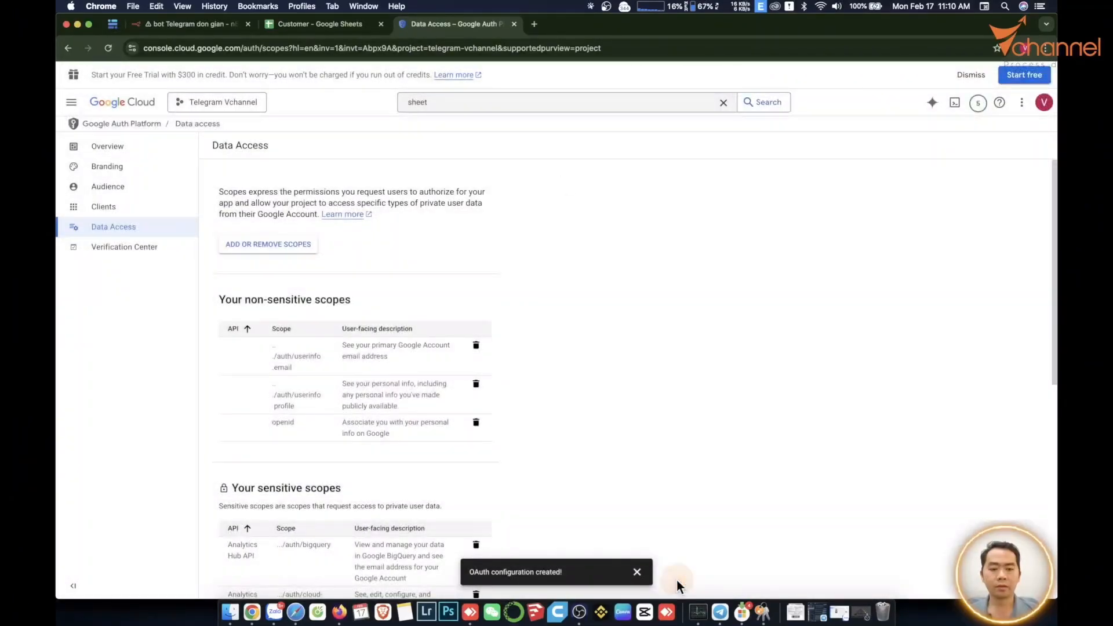
{"action": "left_click", "coordinate": [471, 103]}
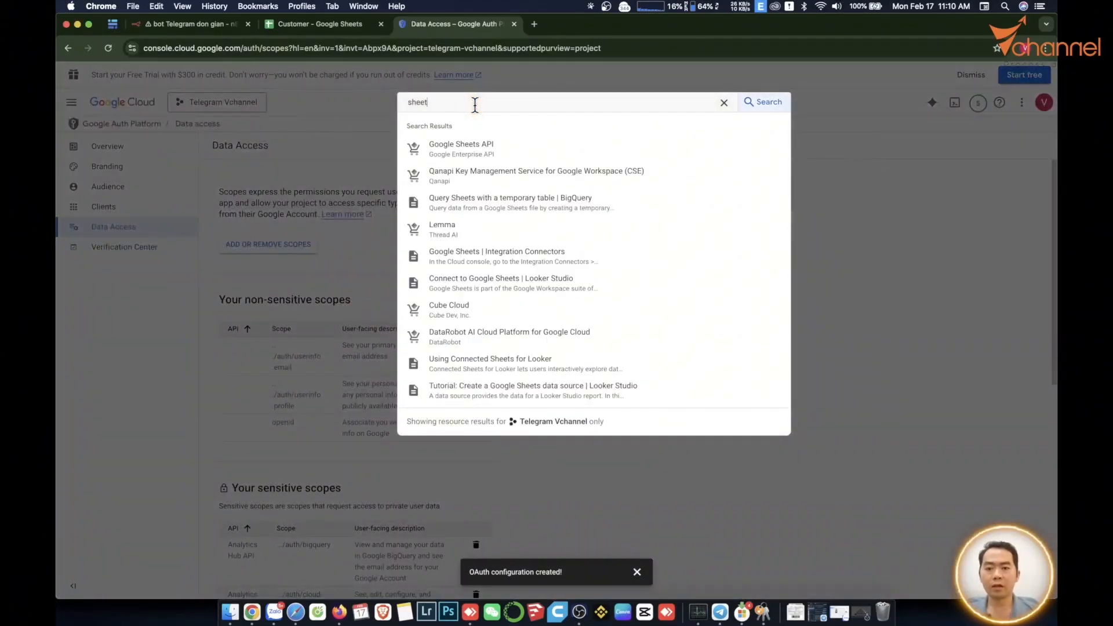
Start Google Sheets API credentials, choosing Google Sheets API with User data access.
{"action": "left_click", "coordinate": [447, 146]}
{"action": "left_click", "coordinate": [192, 247]}
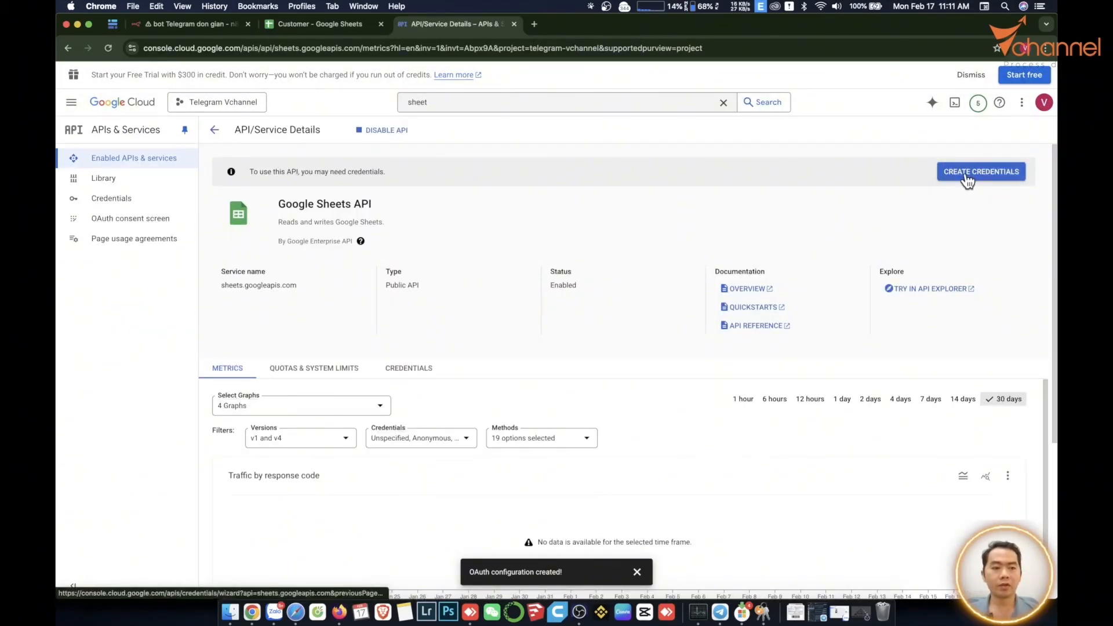
{"action": "left_click", "coordinate": [966, 174]}
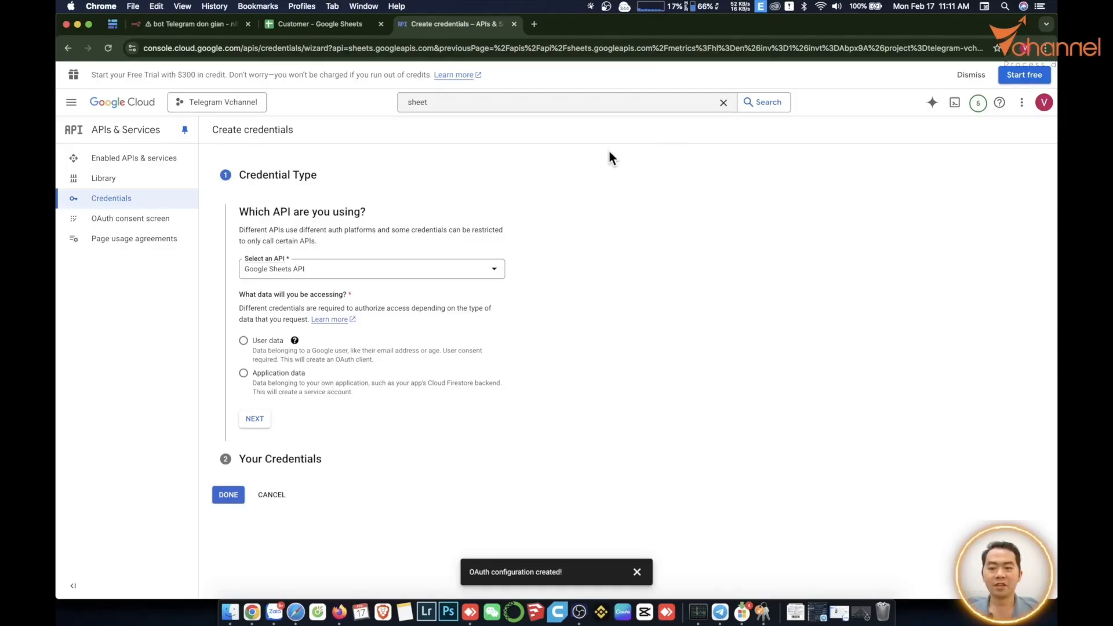
{"action": "left_click", "coordinate": [305, 273]}
{"action": "left_click", "coordinate": [319, 334]}
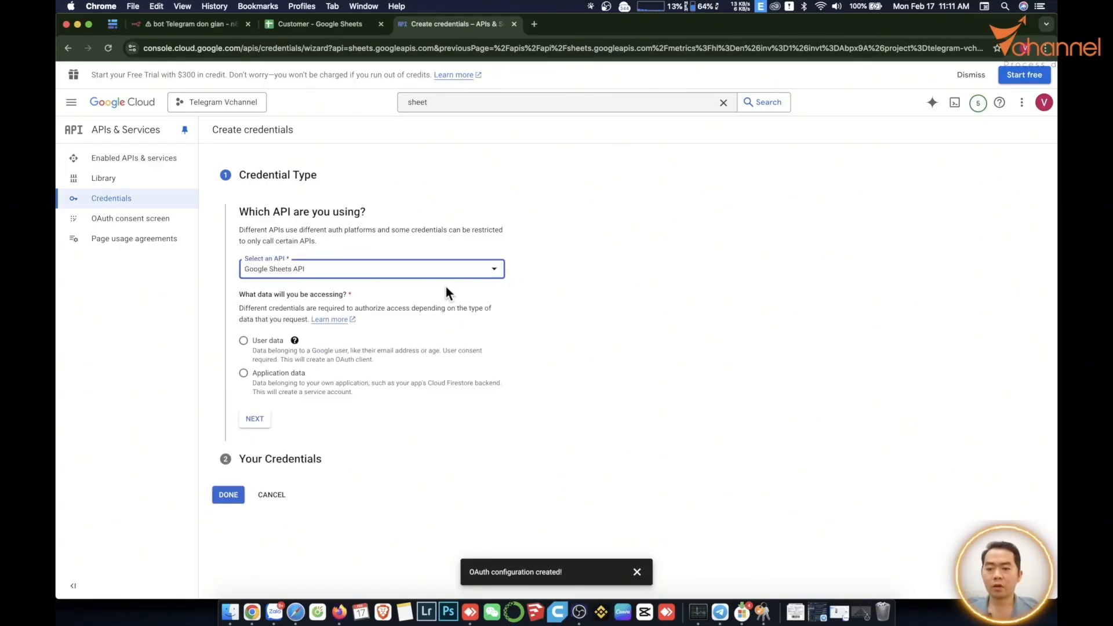
{"action": "left_click", "coordinate": [244, 341]}
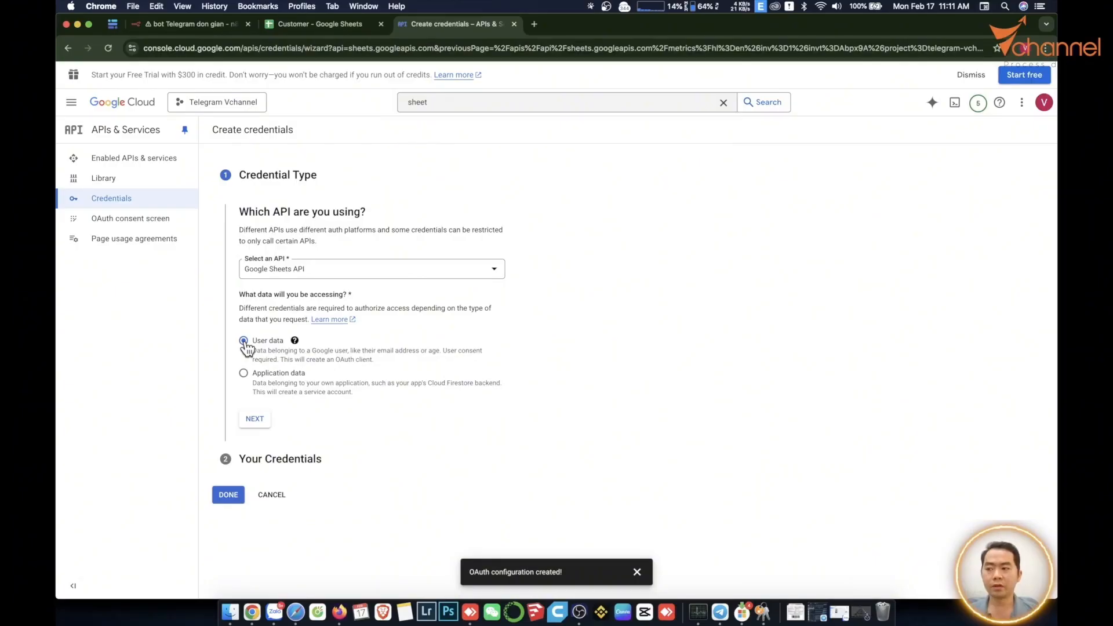
{"action": "left_click", "coordinate": [250, 421]}
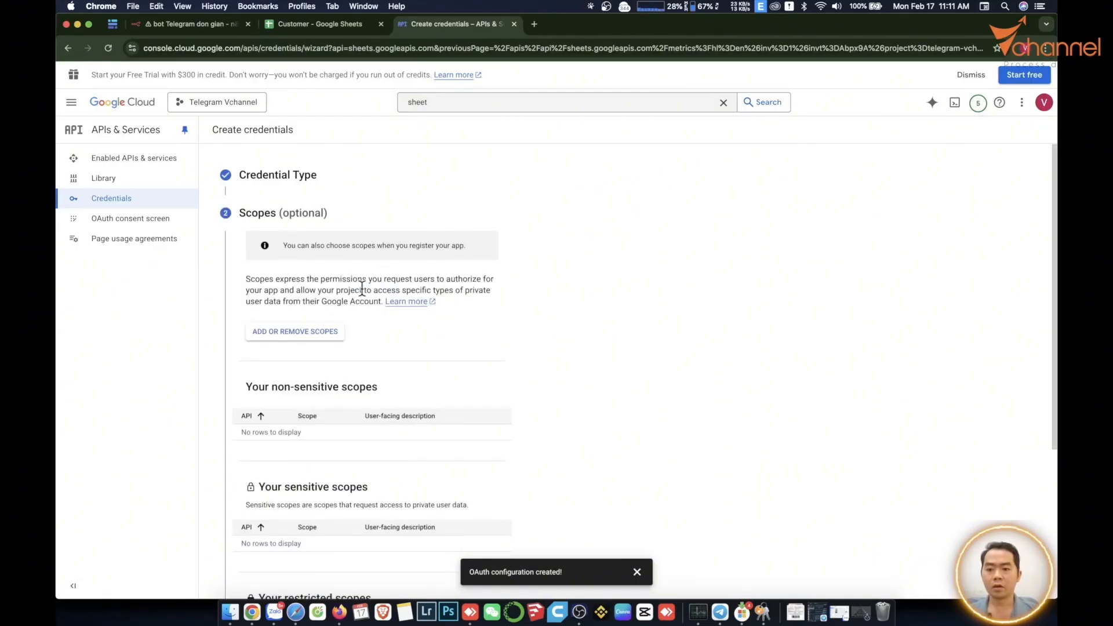
Add all scopes to the credential and continue to the OAuth Client ID step.
{"action": "left_click", "coordinate": [316, 342]}
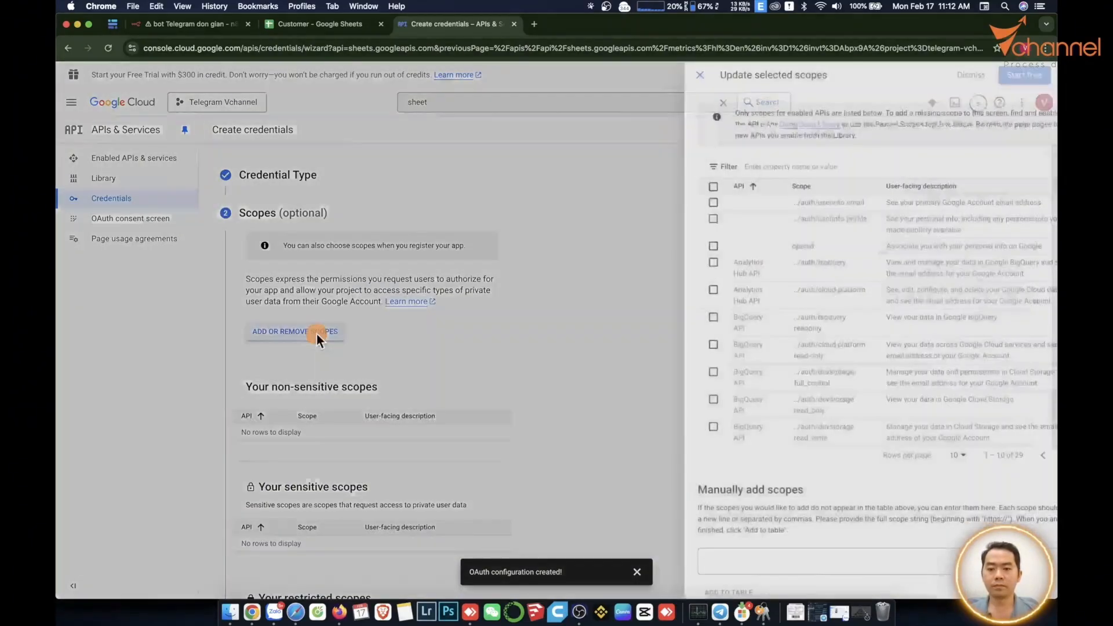
{"action": "left_click", "coordinate": [669, 187]}
{"action": "scroll", "coordinate": [713, 417], "scroll_direction": "down", "scroll_amount": 2}
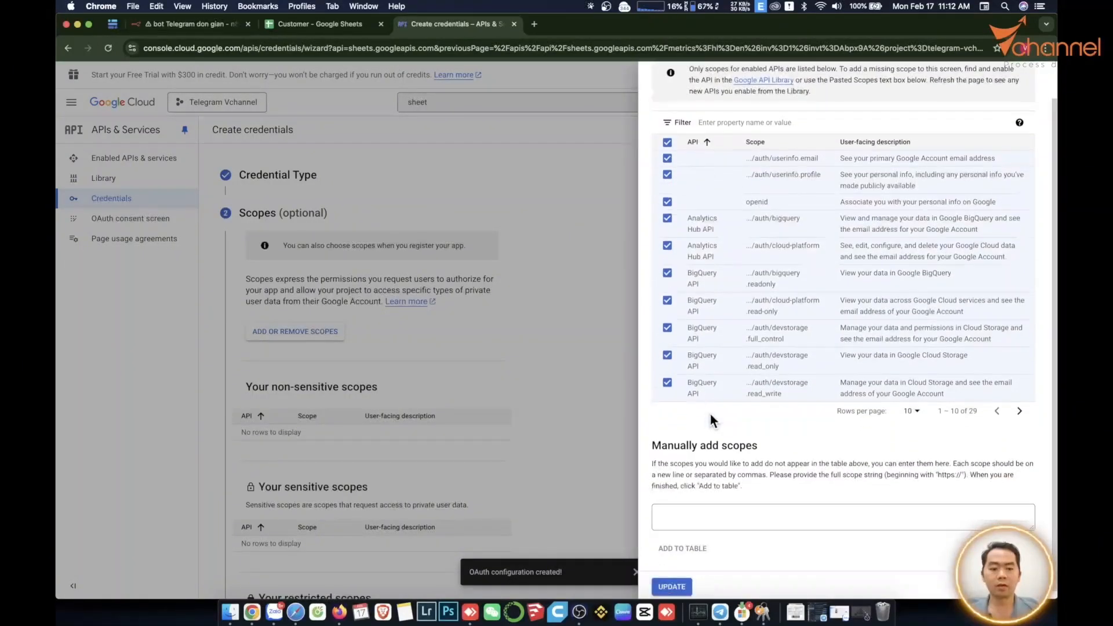
{"action": "left_click", "coordinate": [672, 583]}
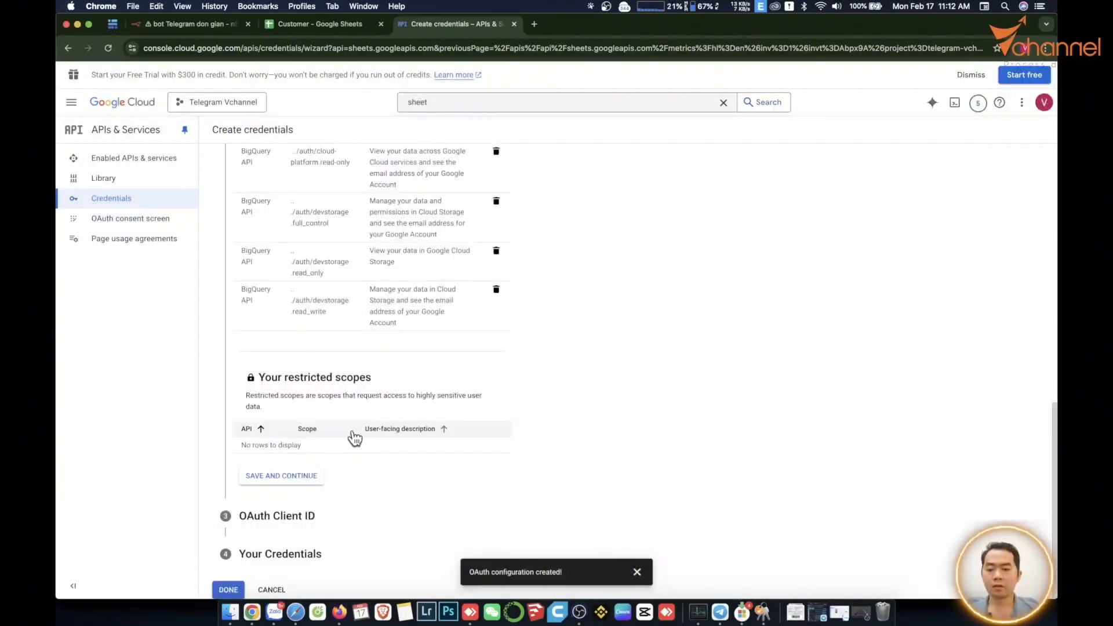
{"action": "left_click", "coordinate": [272, 478]}
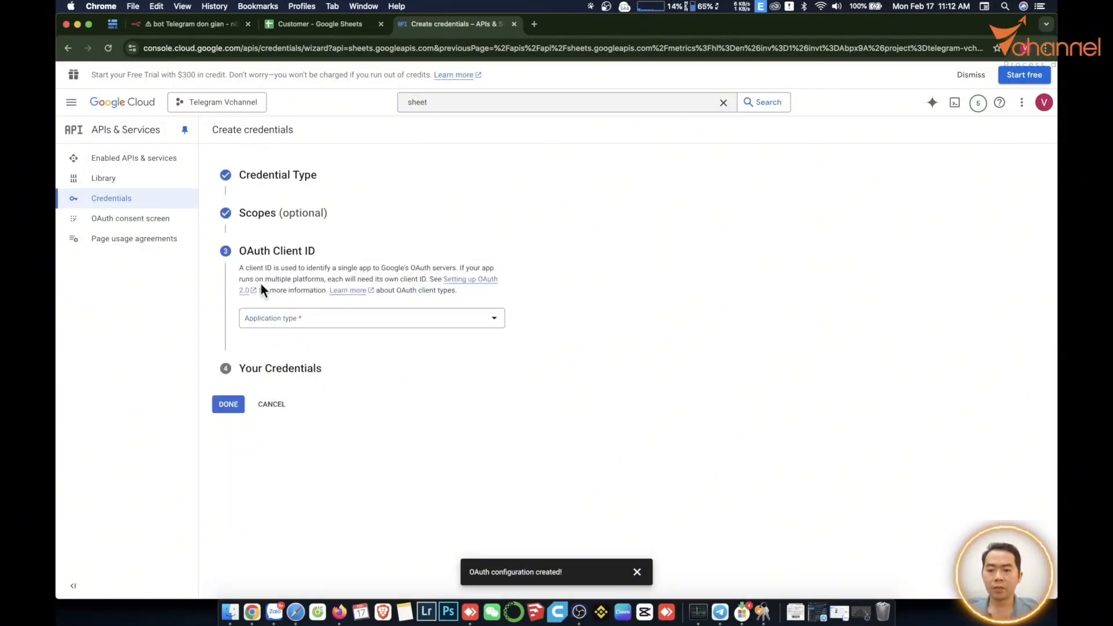
Set the OAuth client's application type to Web application.
{"action": "left_click", "coordinate": [294, 318]}
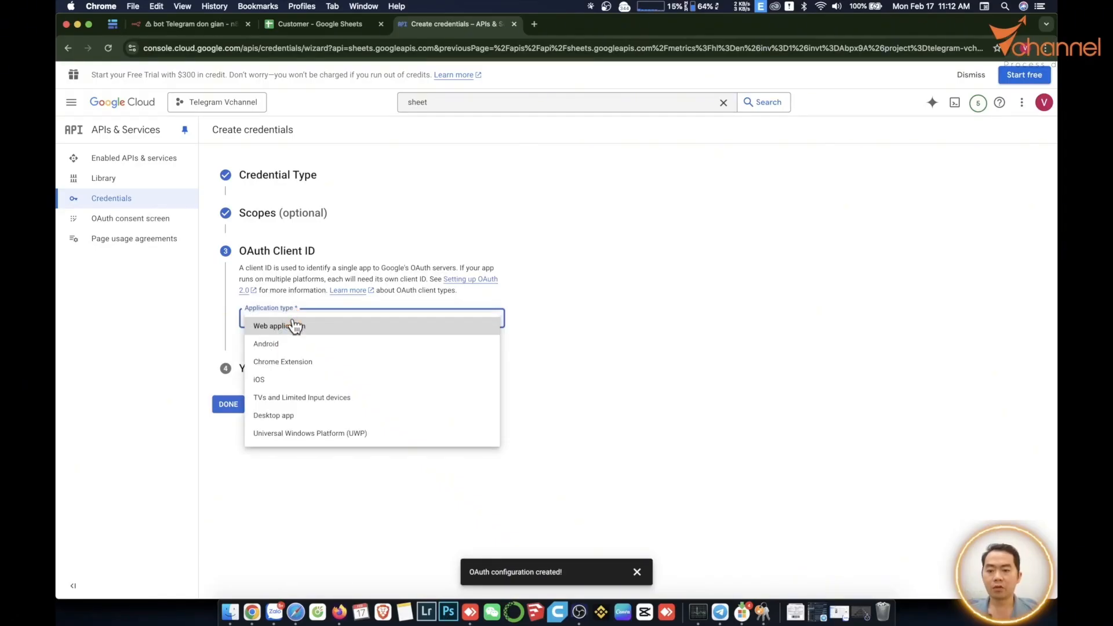
{"action": "left_click", "coordinate": [295, 326]}
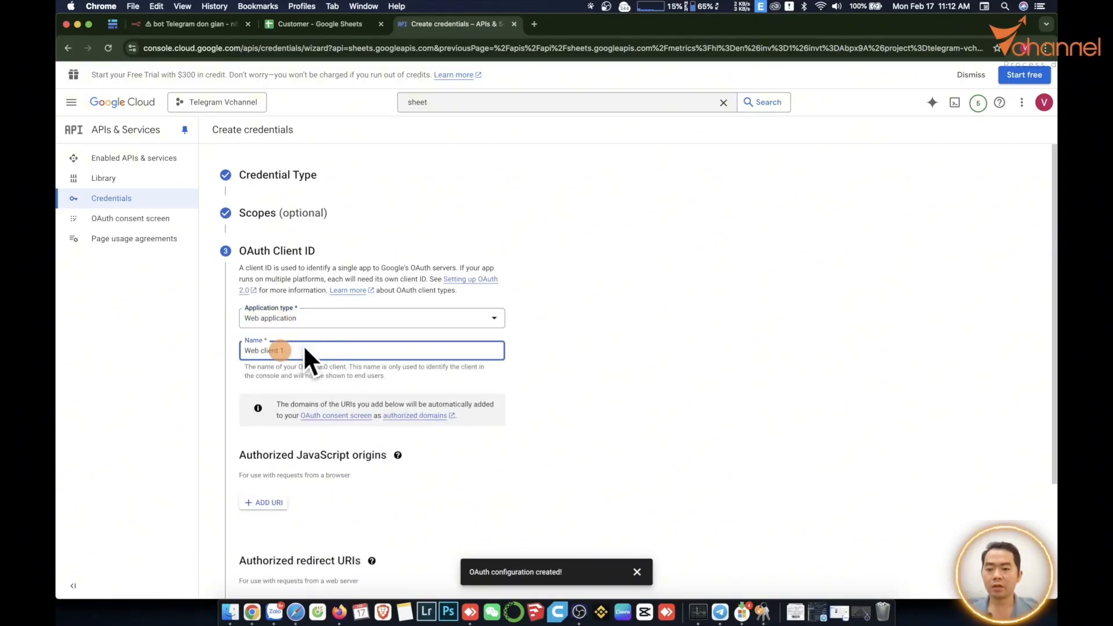
{"action": "scroll", "coordinate": [429, 371], "scroll_direction": "down", "scroll_amount": 3}
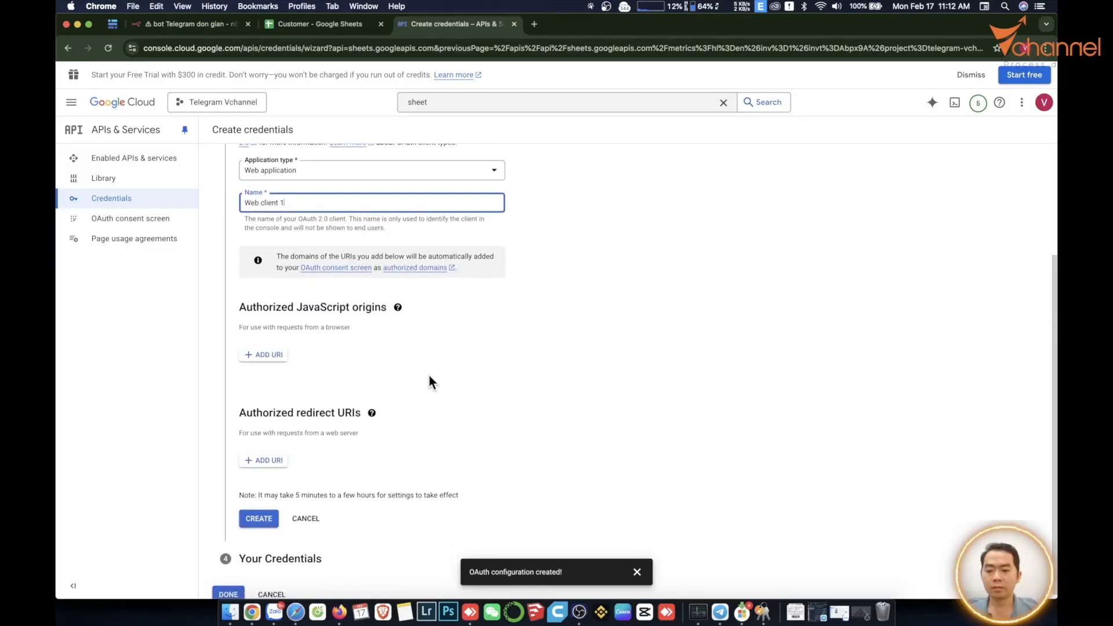
{"action": "scroll", "coordinate": [249, 463], "scroll_direction": "down", "scroll_amount": 3}
{"action": "left_click_drag", "start_coordinate": [240, 412], "coordinate": [360, 414]}
{"action": "left_click", "coordinate": [243, 413]}
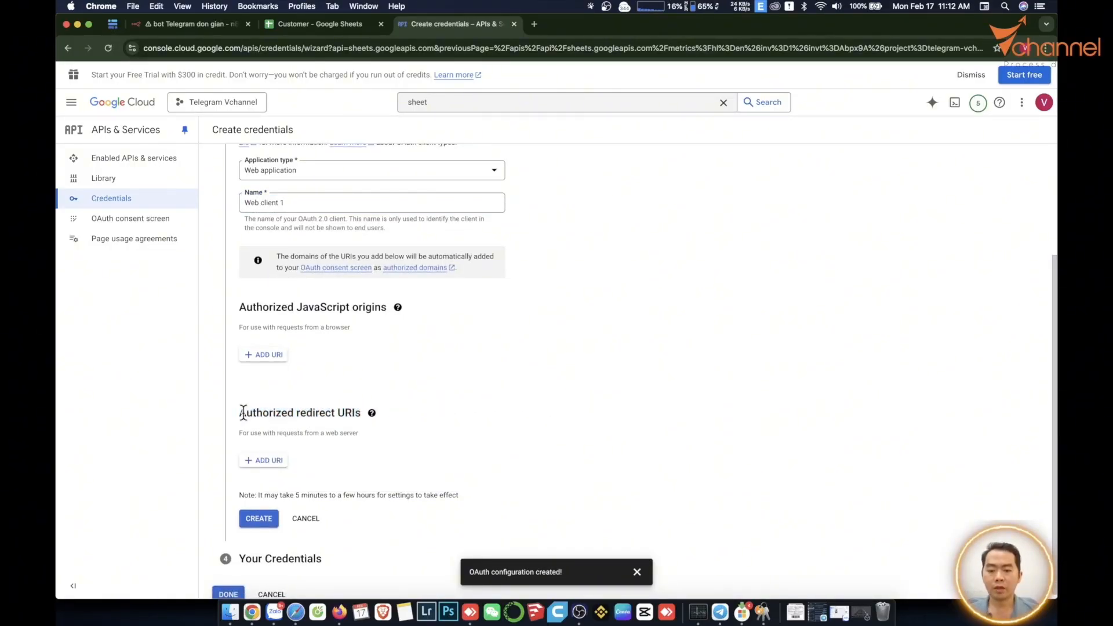
Add n8n's localhost:5678 callback URL as redirect URI, create the client, and copy its Client ID.
{"action": "left_click", "coordinate": [467, 619]}
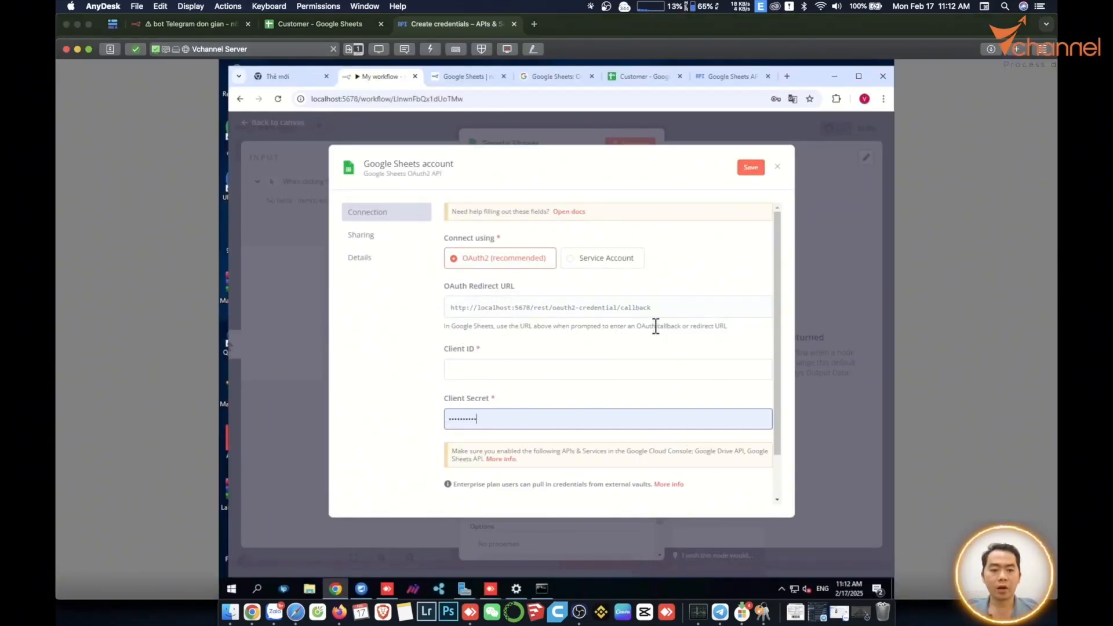
{"action": "left_click", "coordinate": [734, 307]}
{"action": "key", "text": "super+Tab"}
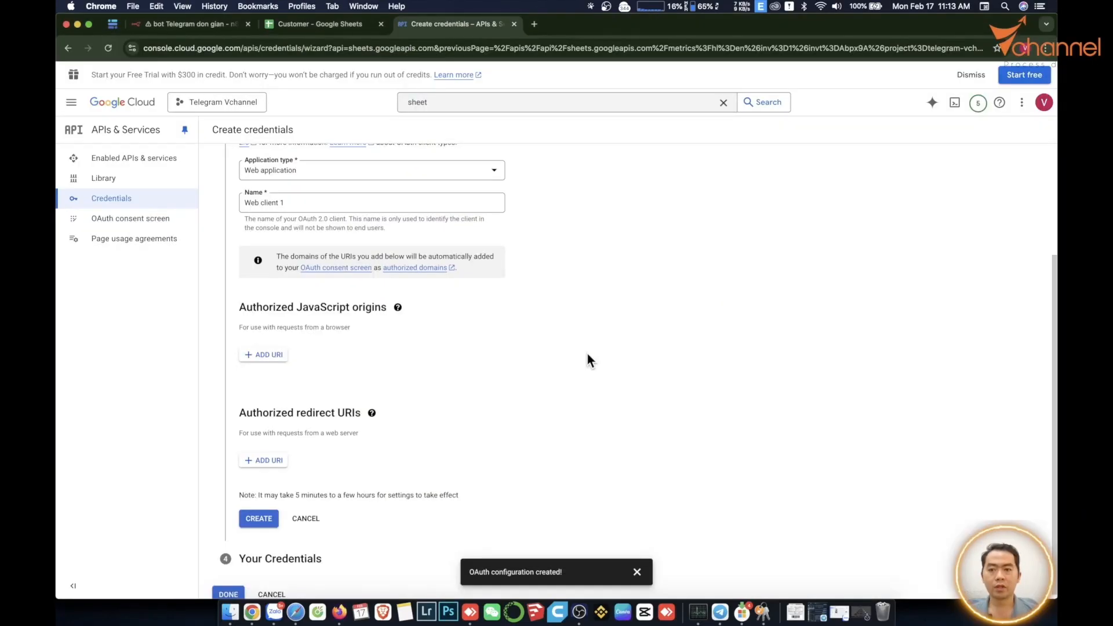
{"action": "left_click", "coordinate": [258, 461]}
{"action": "right_click", "coordinate": [328, 471]}
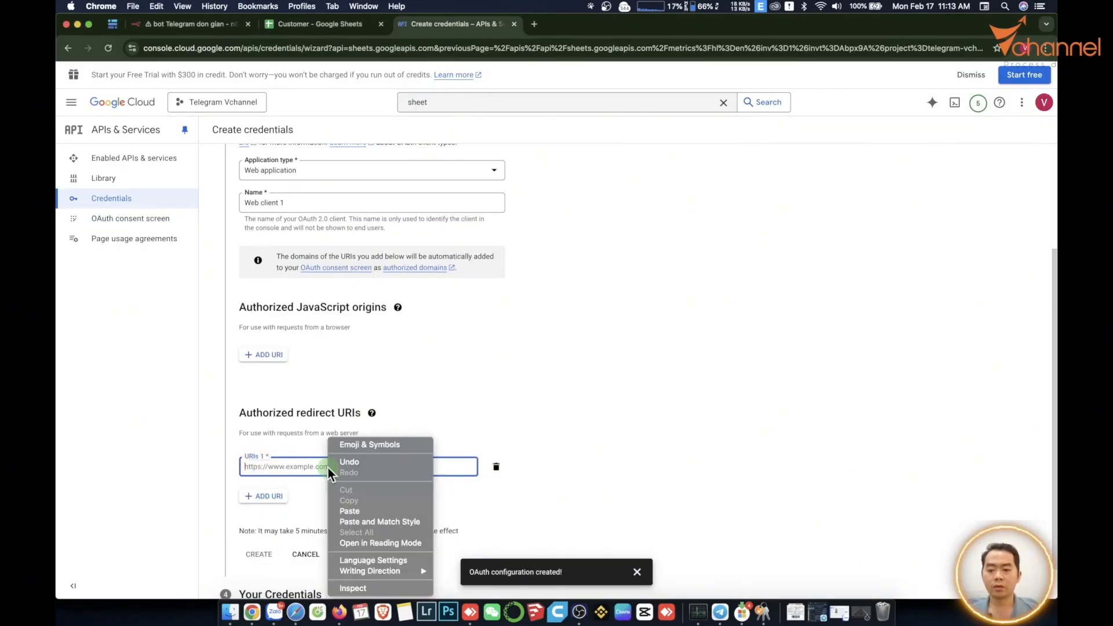
{"action": "left_click", "coordinate": [371, 518]}
{"action": "left_click", "coordinate": [258, 554]}
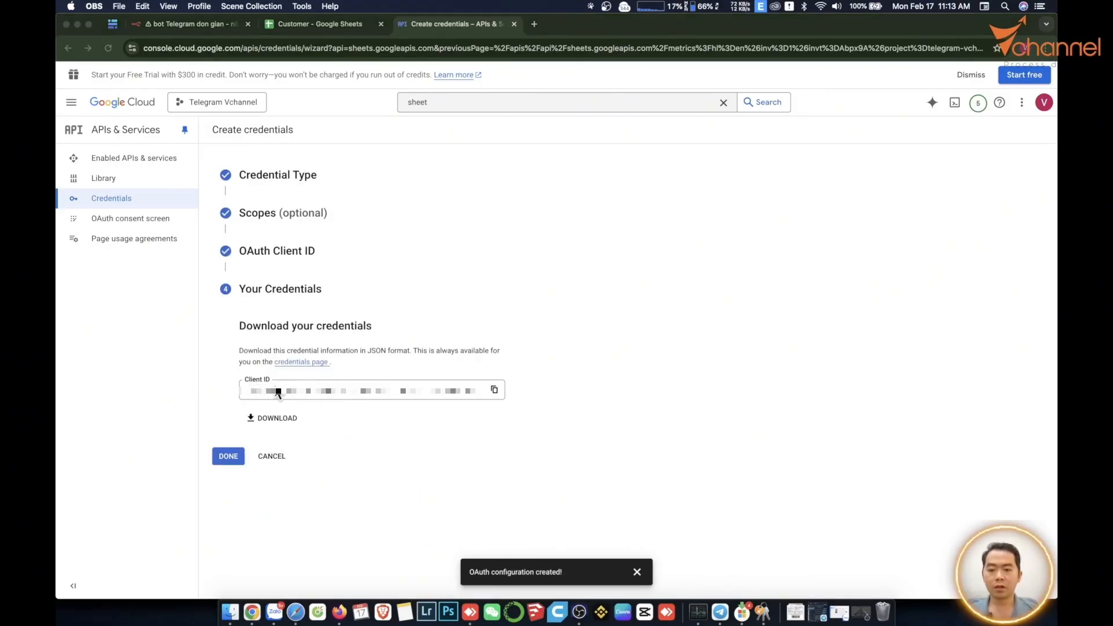
{"action": "left_click", "coordinate": [494, 390]}
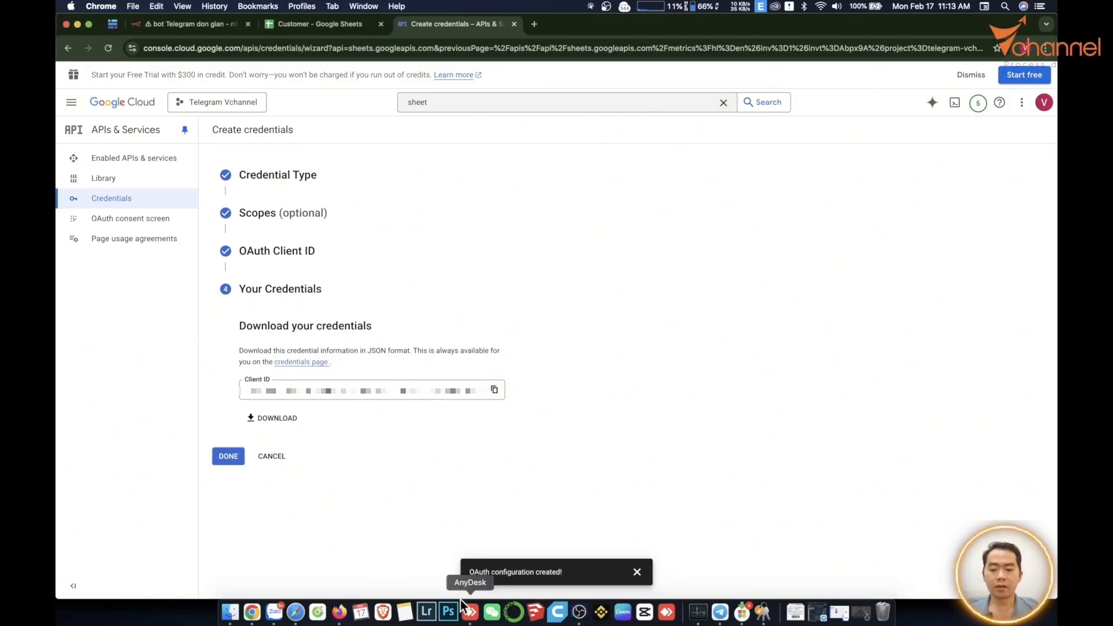
Paste the Client ID into the n8n Google Sheets credential.
{"action": "left_click", "coordinate": [462, 603]}
{"action": "left_click", "coordinate": [474, 369]}
{"action": "right_click", "coordinate": [492, 367]}
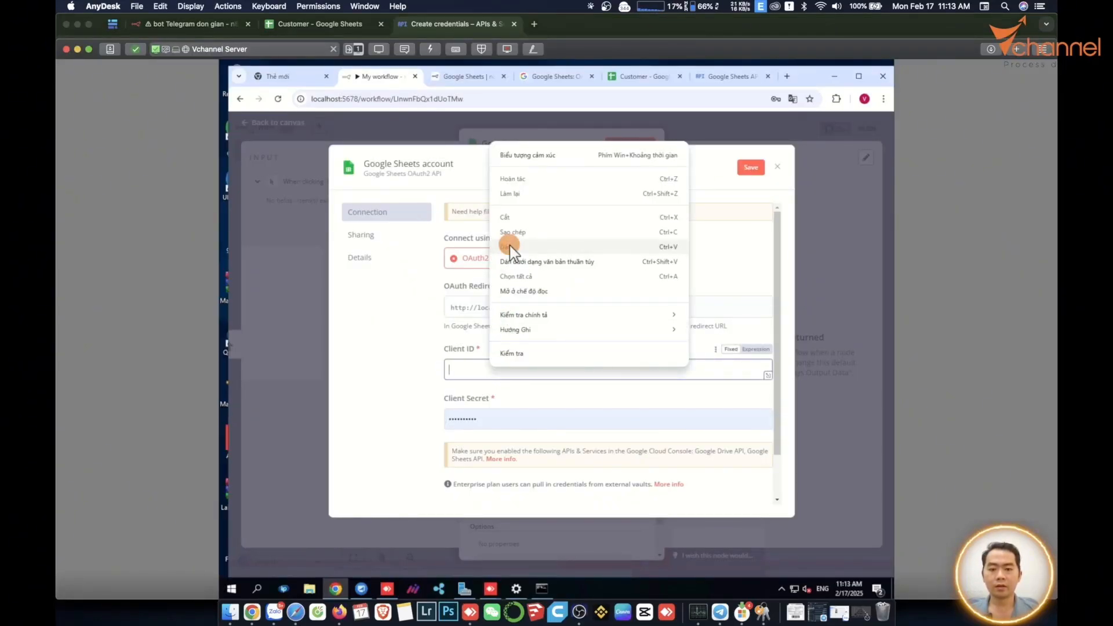
{"action": "left_click", "coordinate": [509, 245]}
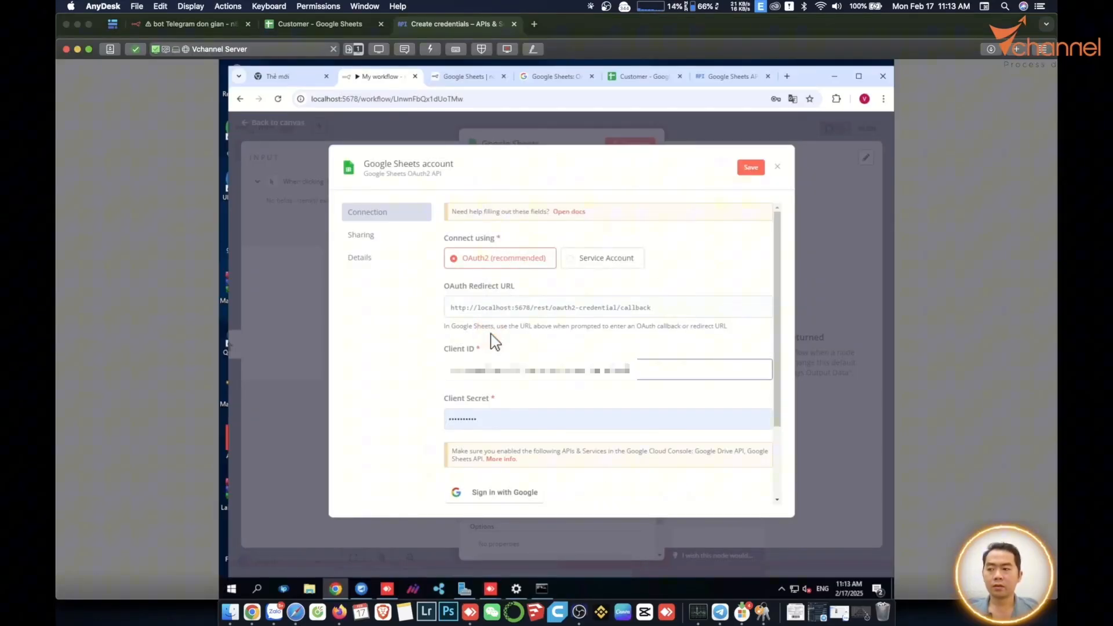
Finish the credentials wizard and copy Web client 1's client secret.
{"action": "left_click", "coordinate": [252, 612]}
{"action": "left_click", "coordinate": [219, 459]}
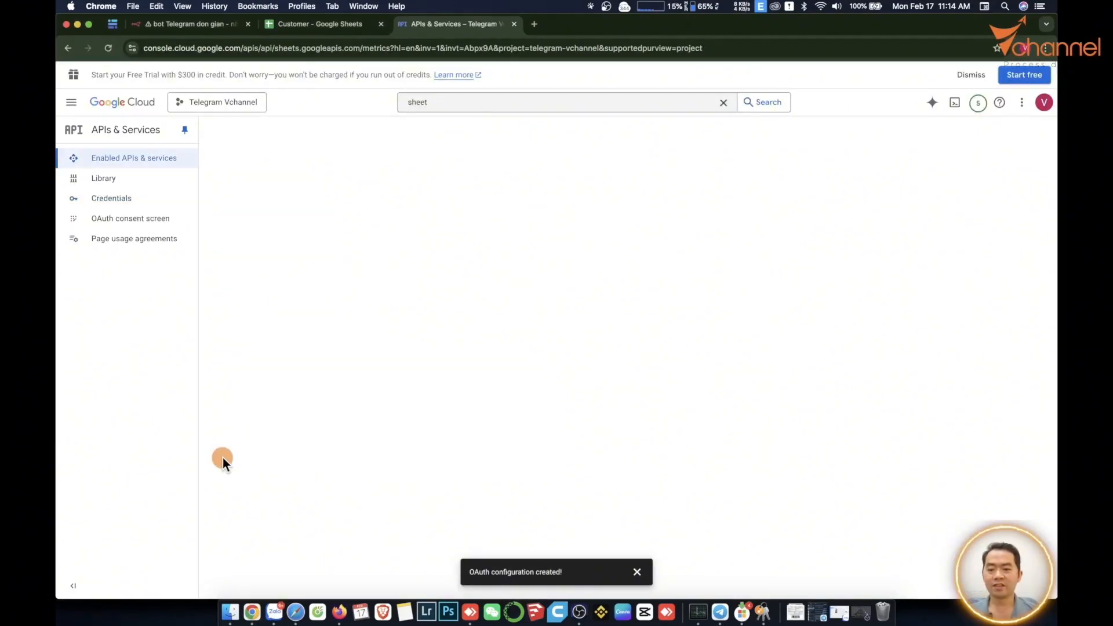
{"action": "left_click", "coordinate": [110, 198]}
{"action": "left_click_drag", "start_coordinate": [213, 259], "coordinate": [285, 261]}
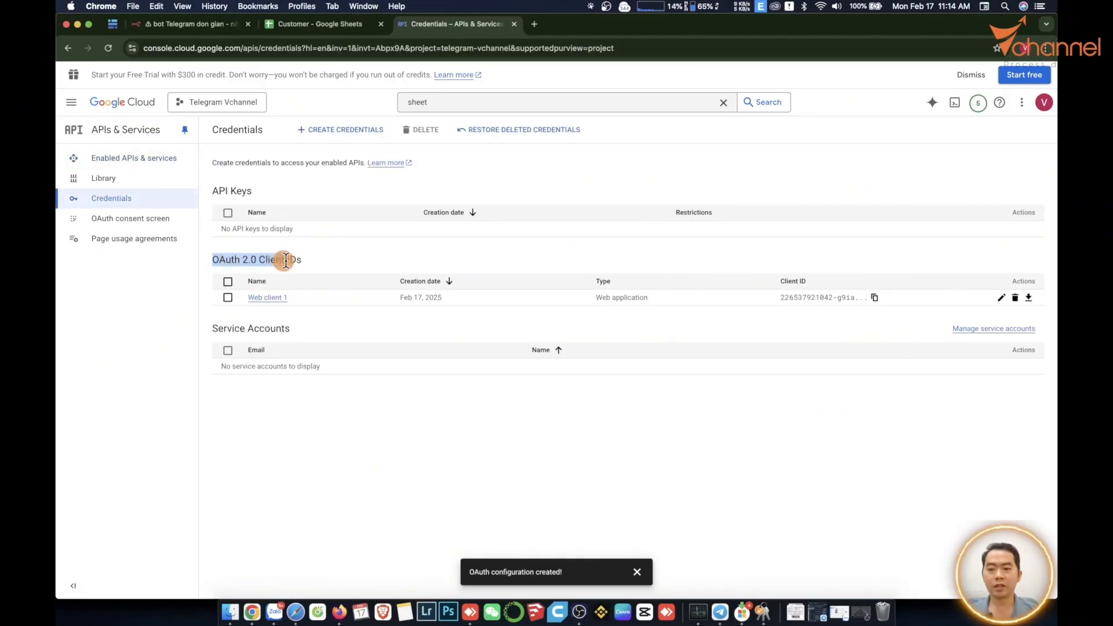
{"action": "left_click", "coordinate": [268, 298]}
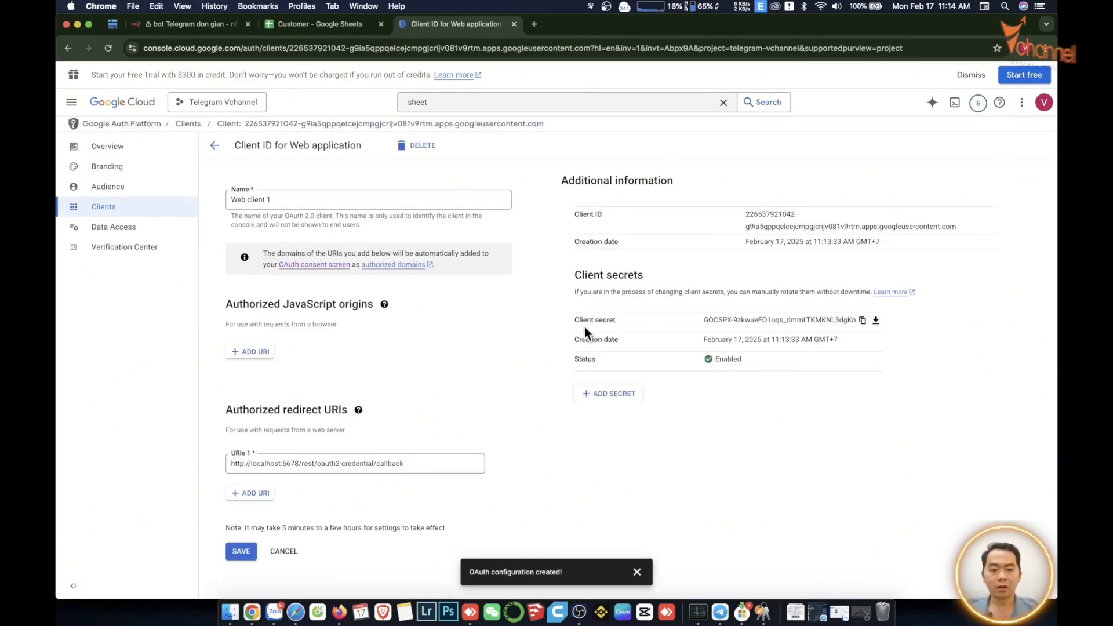
{"action": "left_click", "coordinate": [863, 320]}
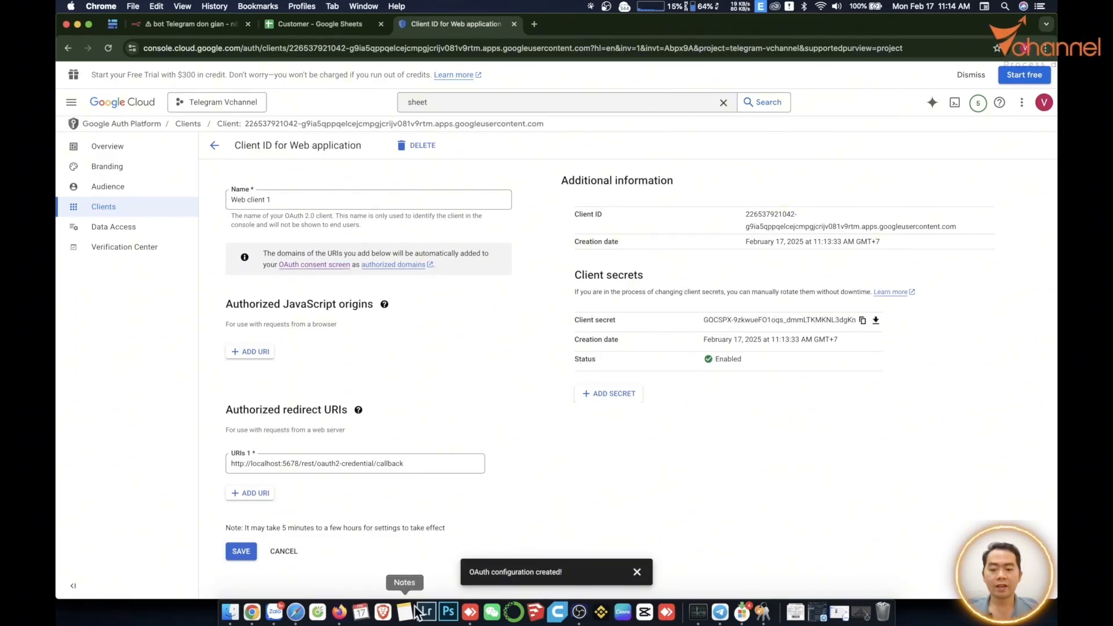
Paste the client secret into n8n, save the credential, and start Google sign-in.
{"action": "left_click", "coordinate": [470, 612]}
{"action": "left_click", "coordinate": [478, 395]}
{"action": "key", "text": "super+v"}
{"action": "right_click", "coordinate": [479, 394]}
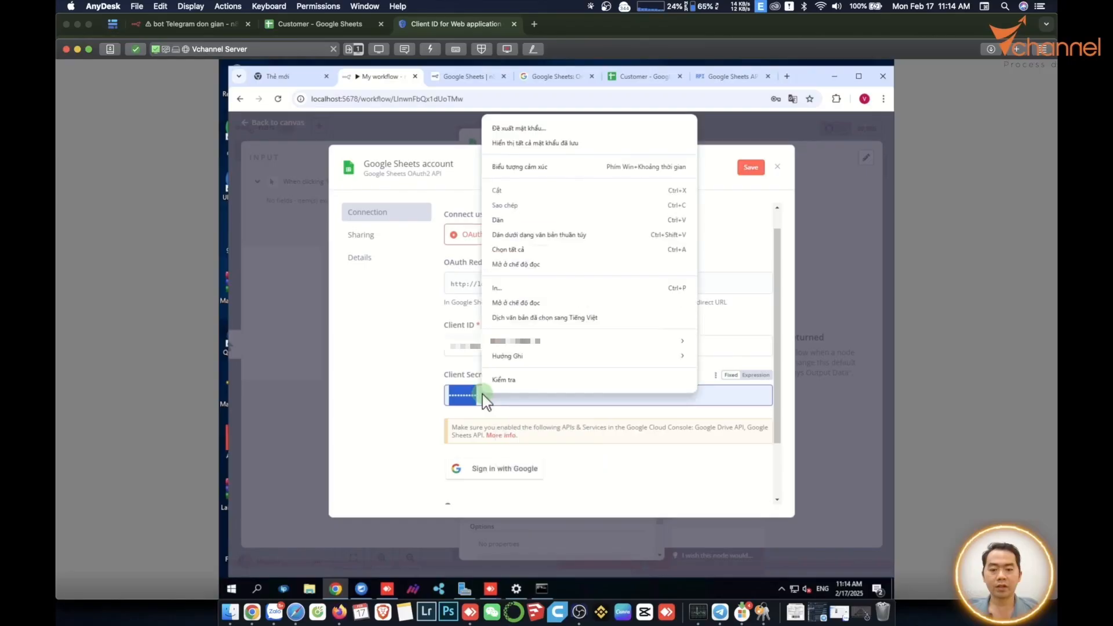
{"action": "left_click", "coordinate": [536, 218]}
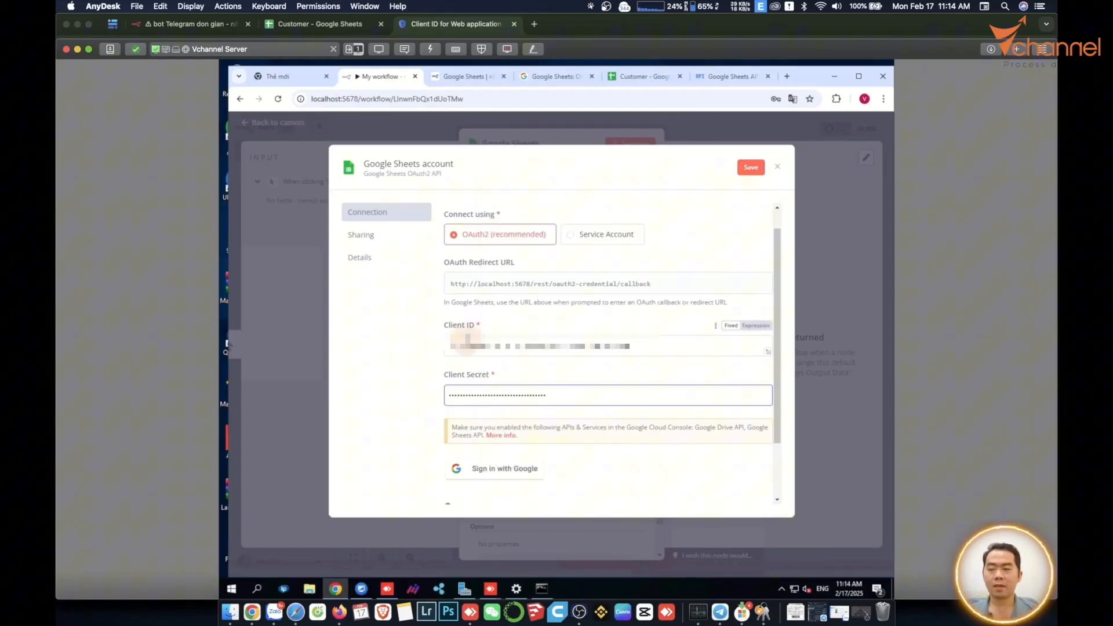
{"action": "left_click", "coordinate": [752, 169]}
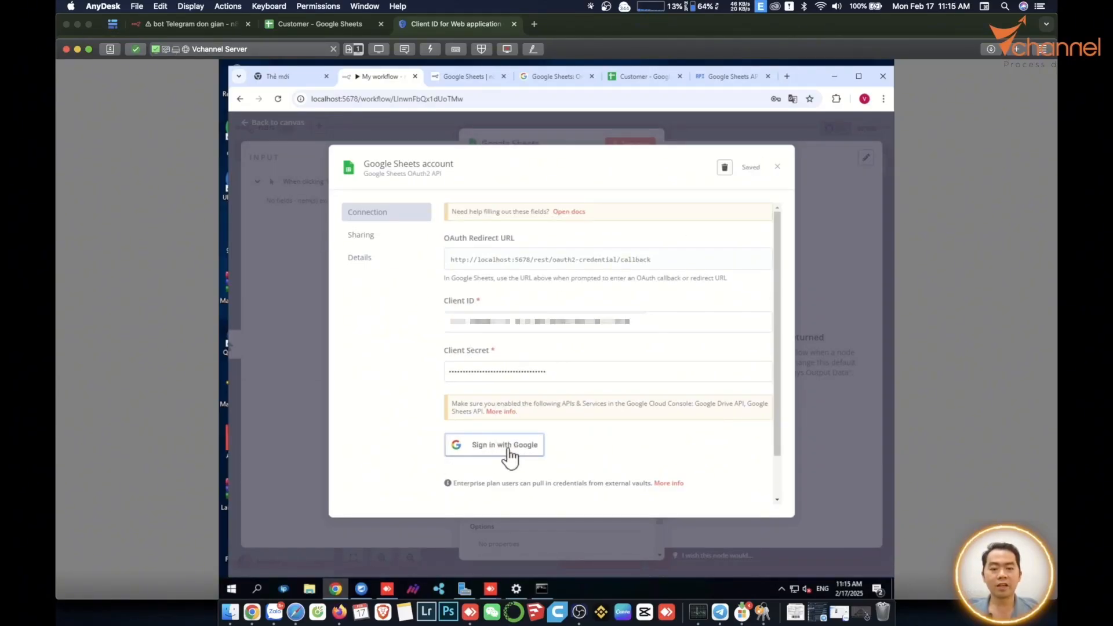
{"action": "left_click", "coordinate": [506, 445]}
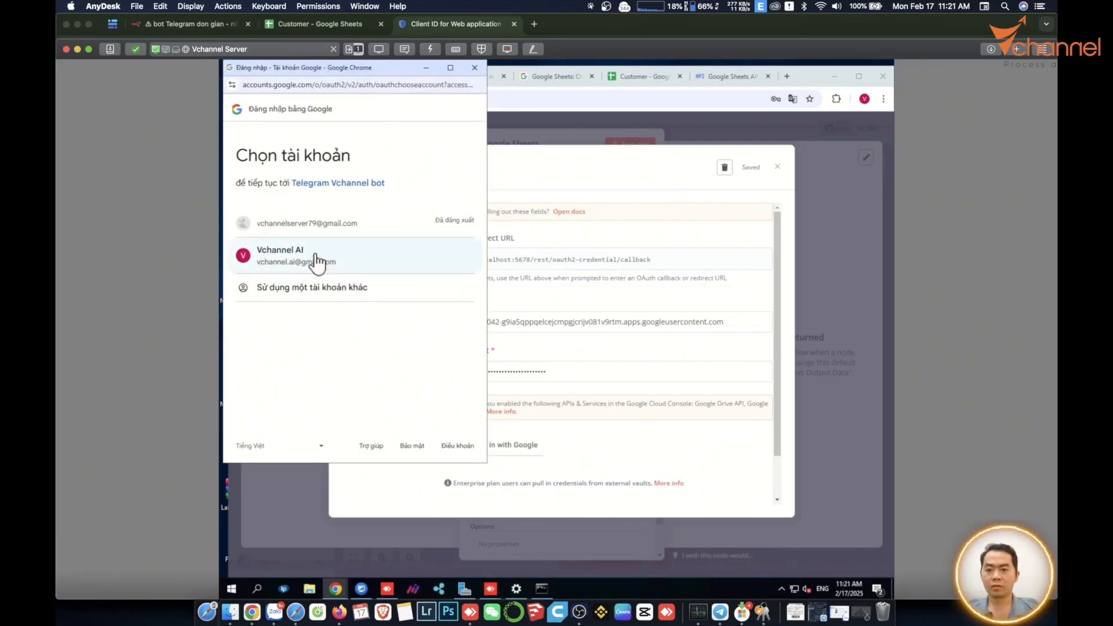
Pick the account, pass the unverified-app warning, and grant all Drive and Sheets scopes.
{"action": "left_click", "coordinate": [316, 261]}
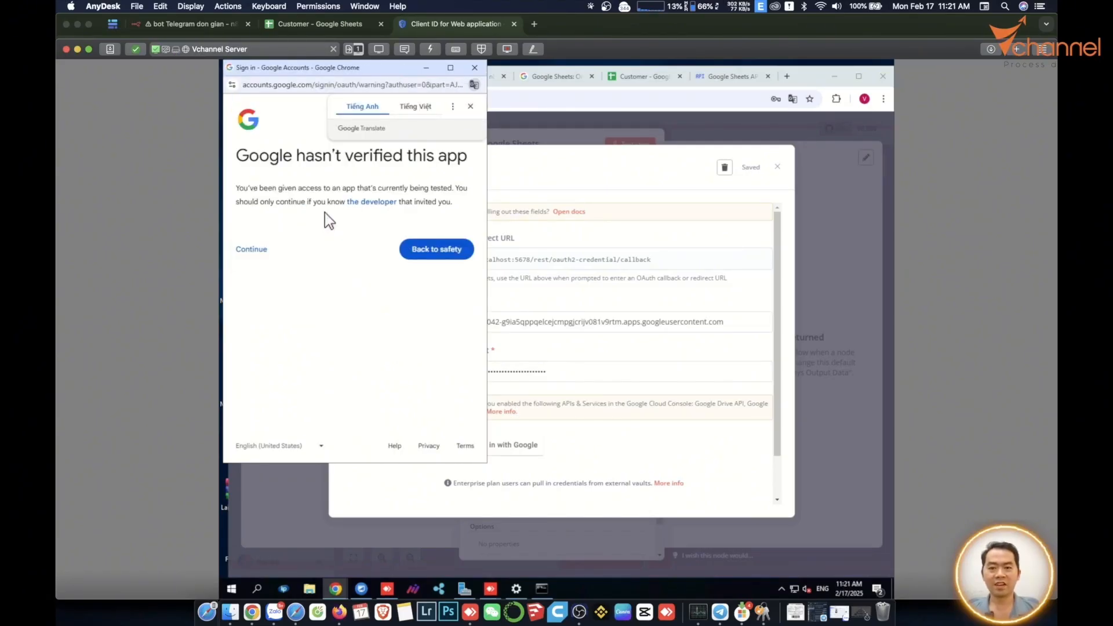
{"action": "left_click", "coordinate": [244, 255]}
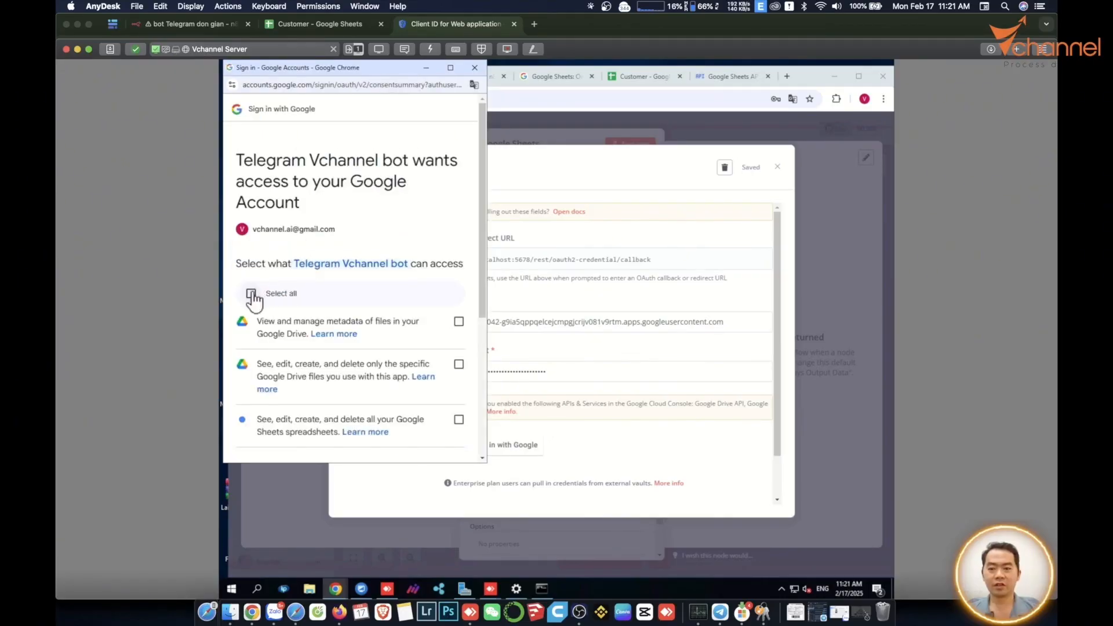
{"action": "left_click", "coordinate": [251, 293]}
{"action": "scroll", "coordinate": [406, 406], "scroll_direction": "down", "scroll_amount": 4}
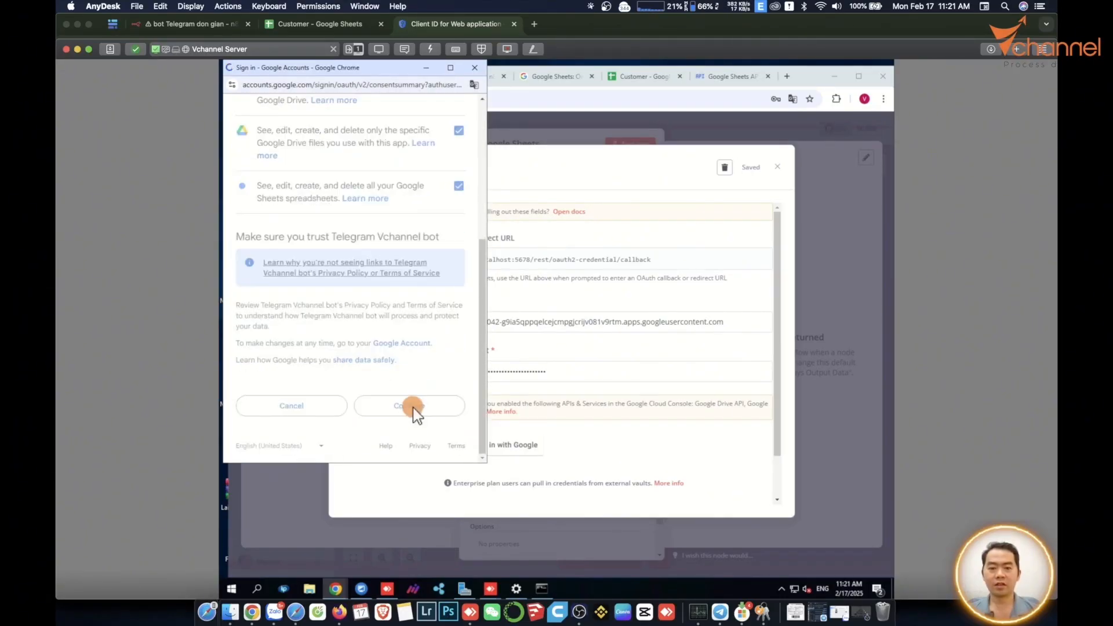
{"action": "left_click", "coordinate": [409, 407]}
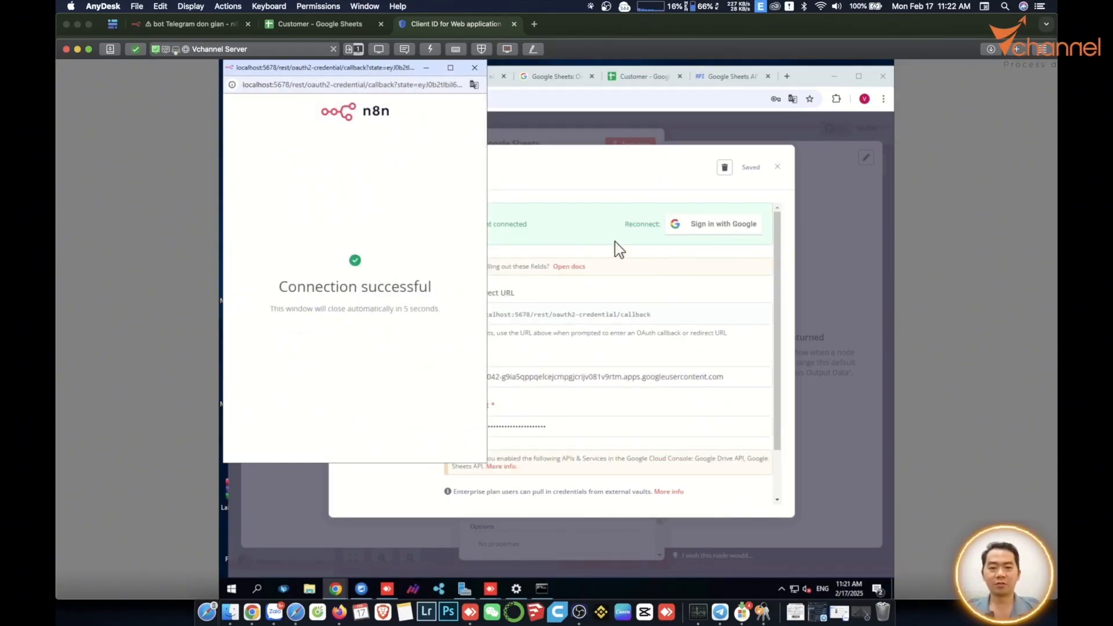
{"action": "left_click", "coordinate": [636, 177]}
{"action": "left_click", "coordinate": [777, 167]}
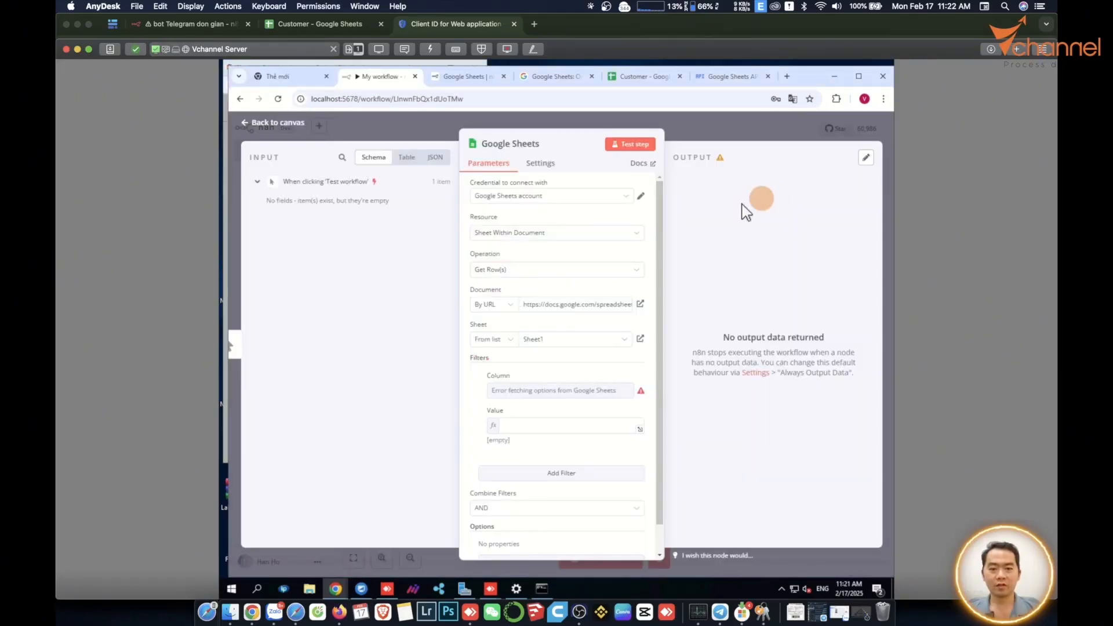
Set Document to By URL with the Customer spreadsheet's address, then choose the Sheet selection mode.
{"action": "left_click", "coordinate": [503, 306]}
{"action": "left_click", "coordinate": [503, 323]}
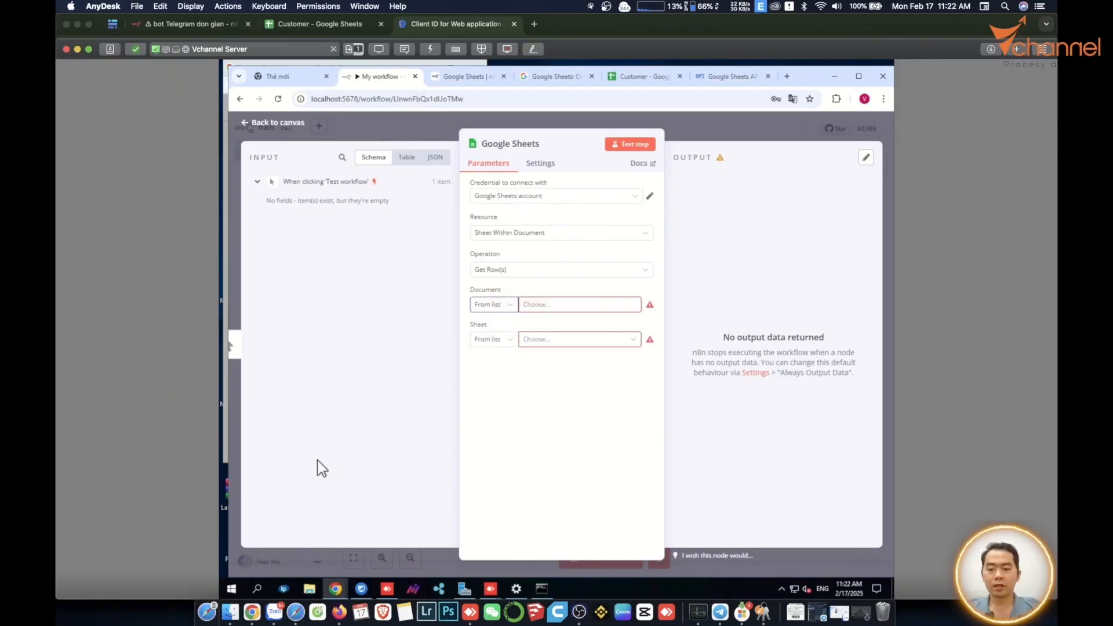
{"action": "left_click", "coordinate": [495, 305]}
{"action": "left_click", "coordinate": [495, 350]}
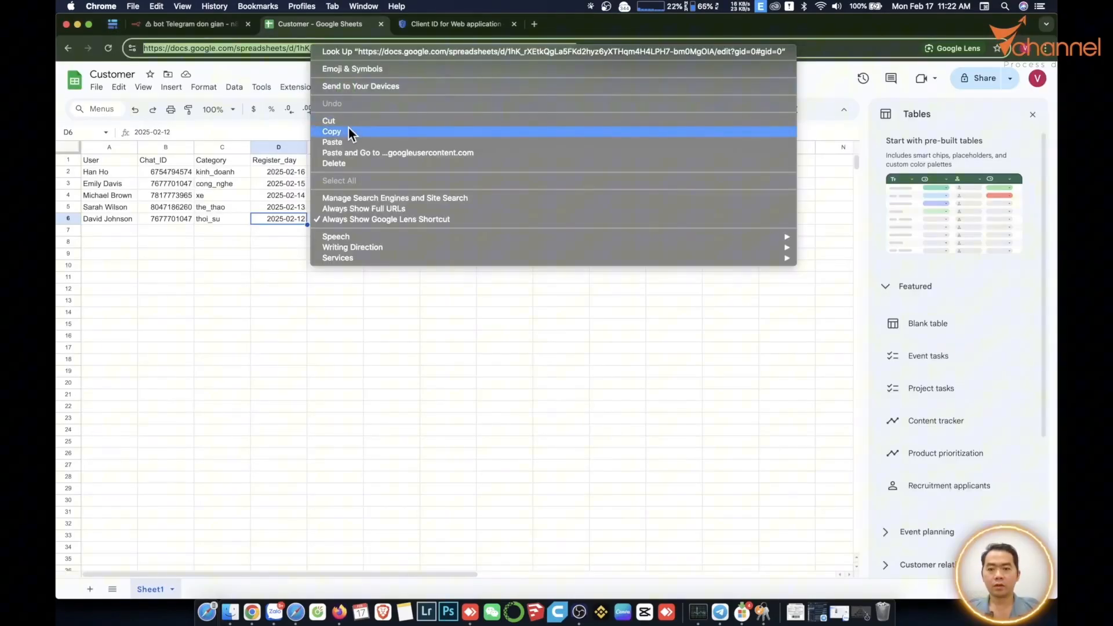
{"action": "left_click", "coordinate": [349, 128]}
{"action": "right_click", "coordinate": [540, 305]}
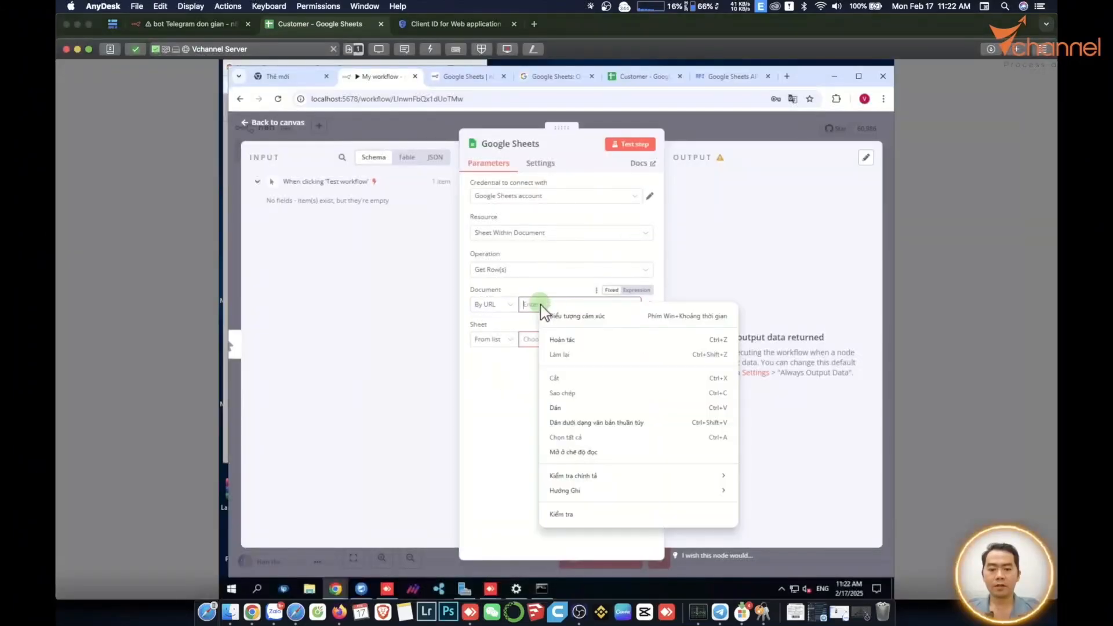
{"action": "left_click", "coordinate": [556, 408]}
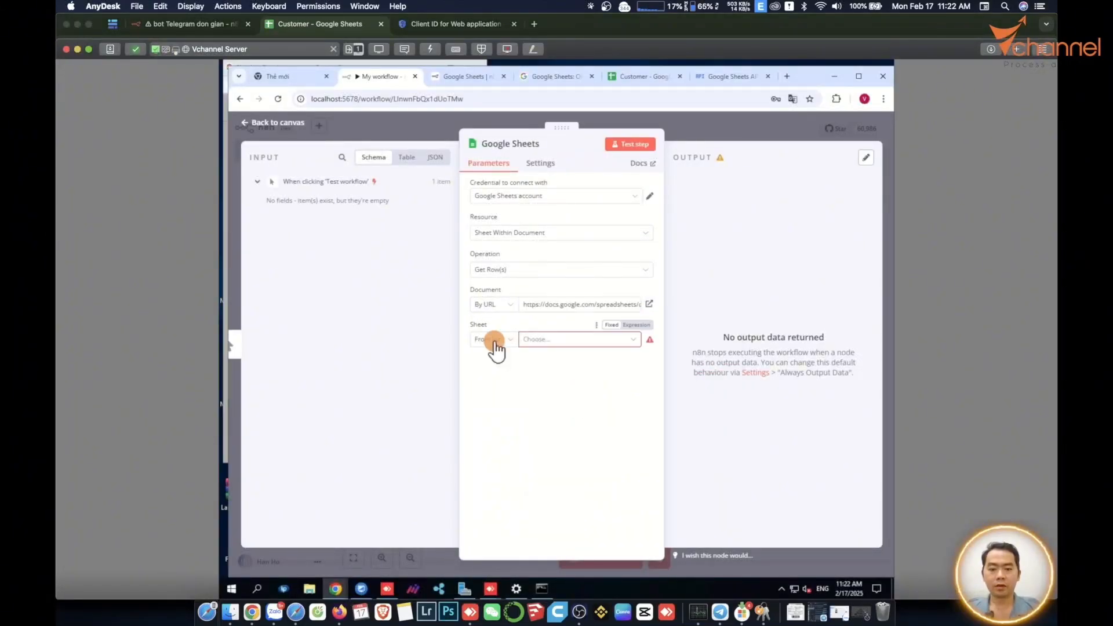
{"action": "left_click", "coordinate": [494, 340]}
{"action": "left_click", "coordinate": [485, 365]}
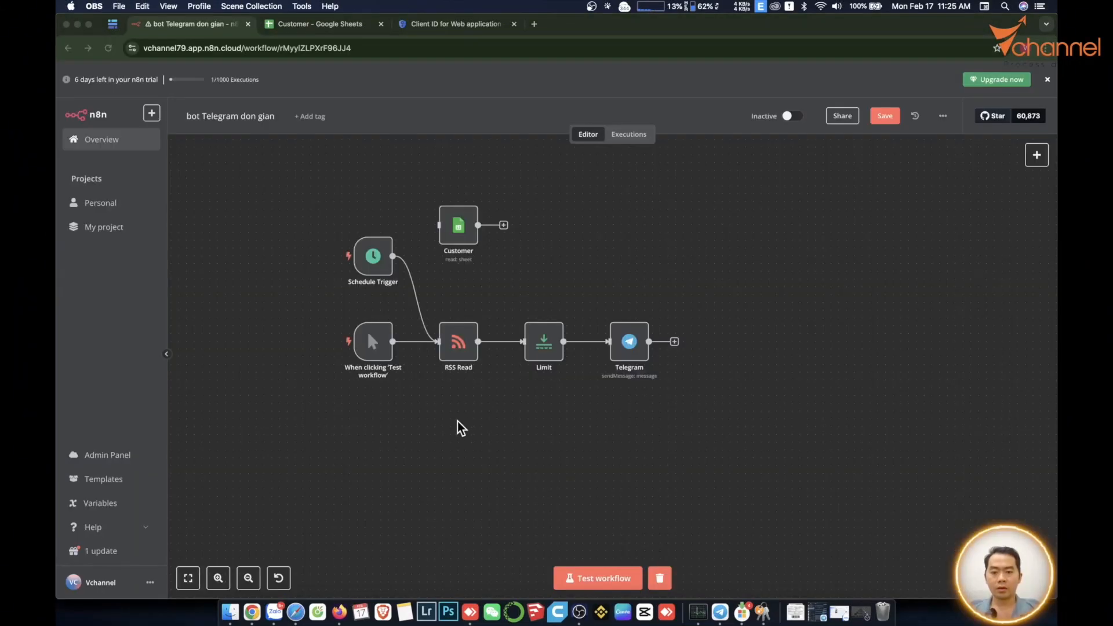
Nudge the Customer node and rename the RSS Read node to 'RSS Cong nghe'.
{"action": "left_click", "coordinate": [452, 216]}
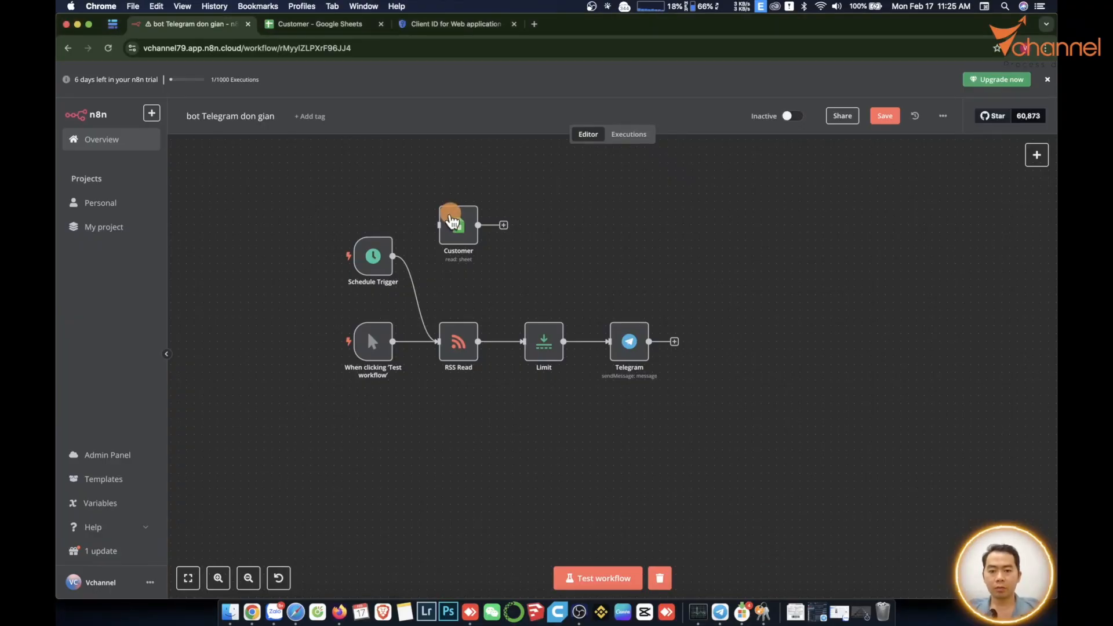
{"action": "left_click_drag", "start_coordinate": [456, 228], "coordinate": [459, 219]}
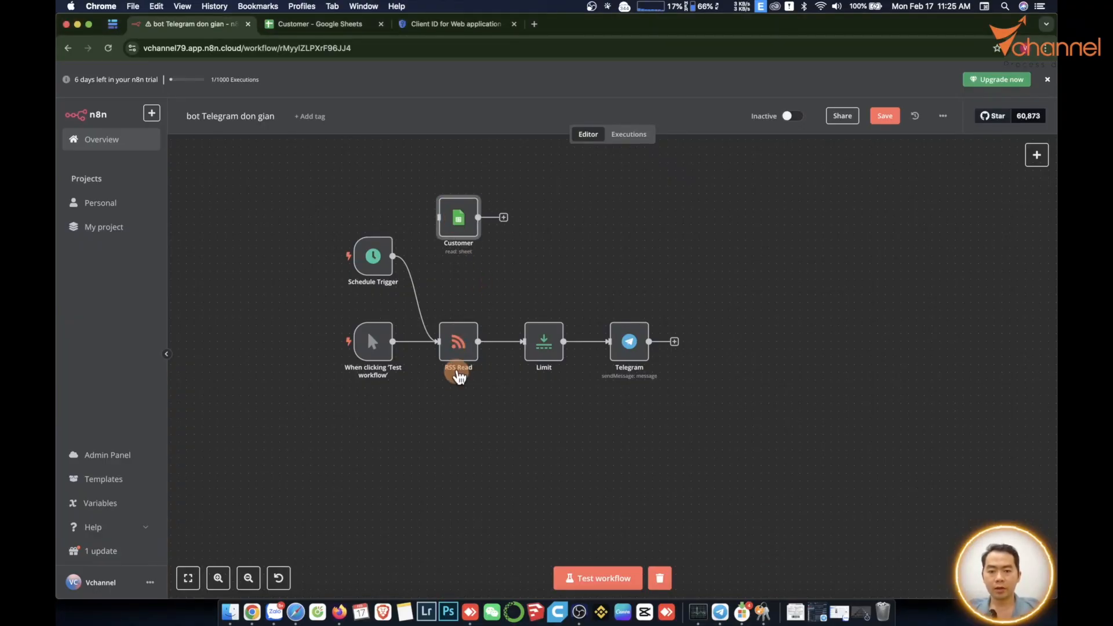
{"action": "double_click", "coordinate": [463, 341]}
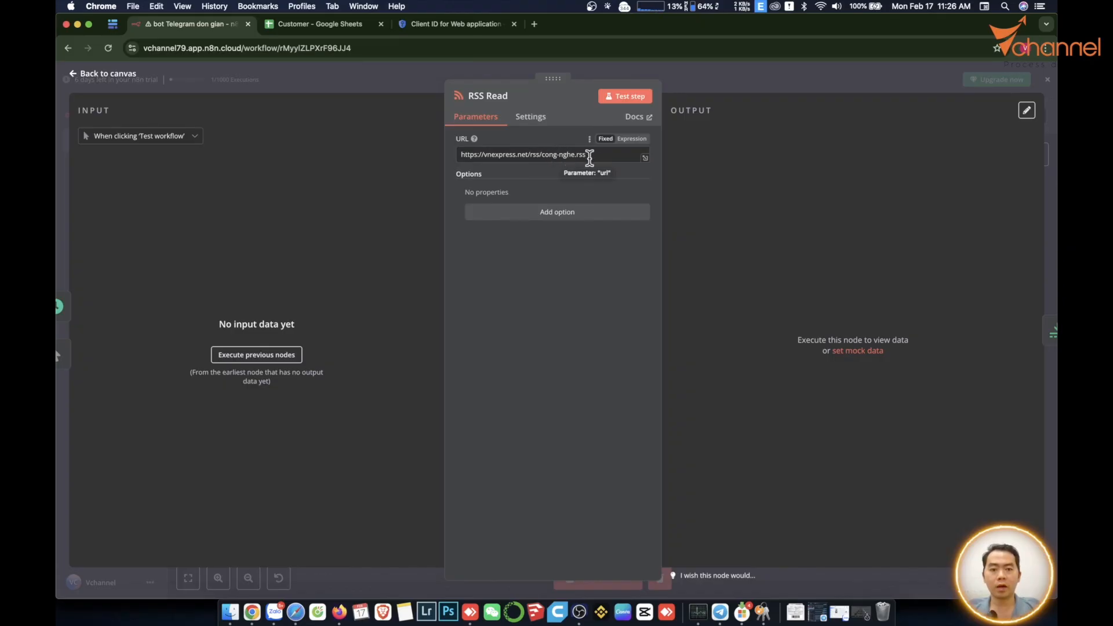
{"action": "left_click", "coordinate": [488, 96]}
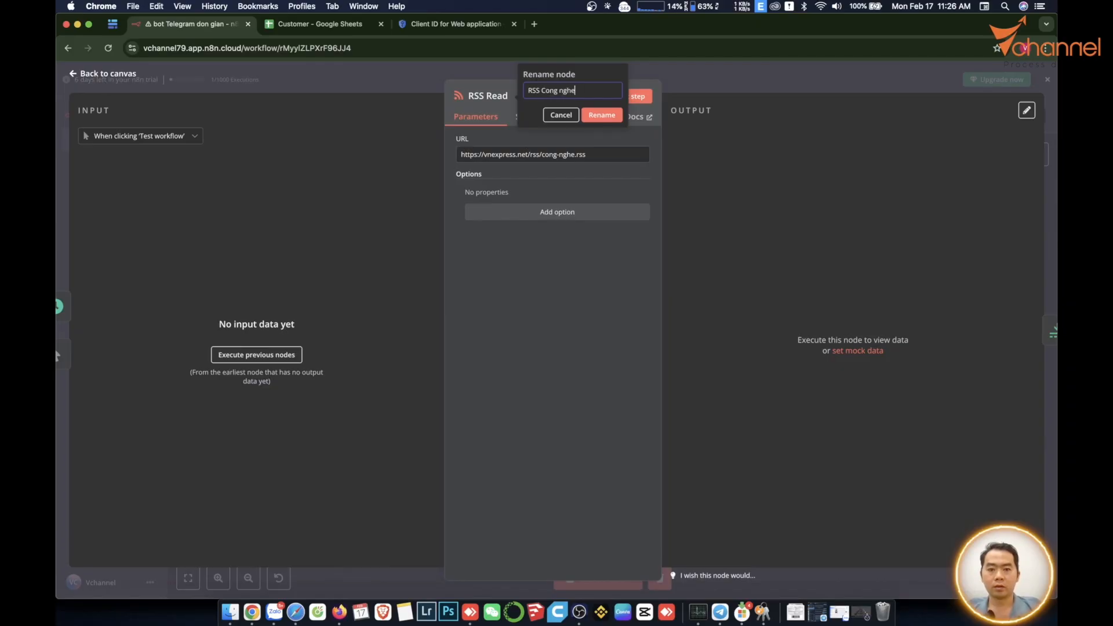
{"action": "key", "text": "Return"}
Open vnexpress.net/rss in a new tab and copy the Kinh doanh feed link.
{"action": "key", "text": "Escape"}
{"action": "left_click", "coordinate": [534, 23]}
{"action": "type", "text": "vchan"}
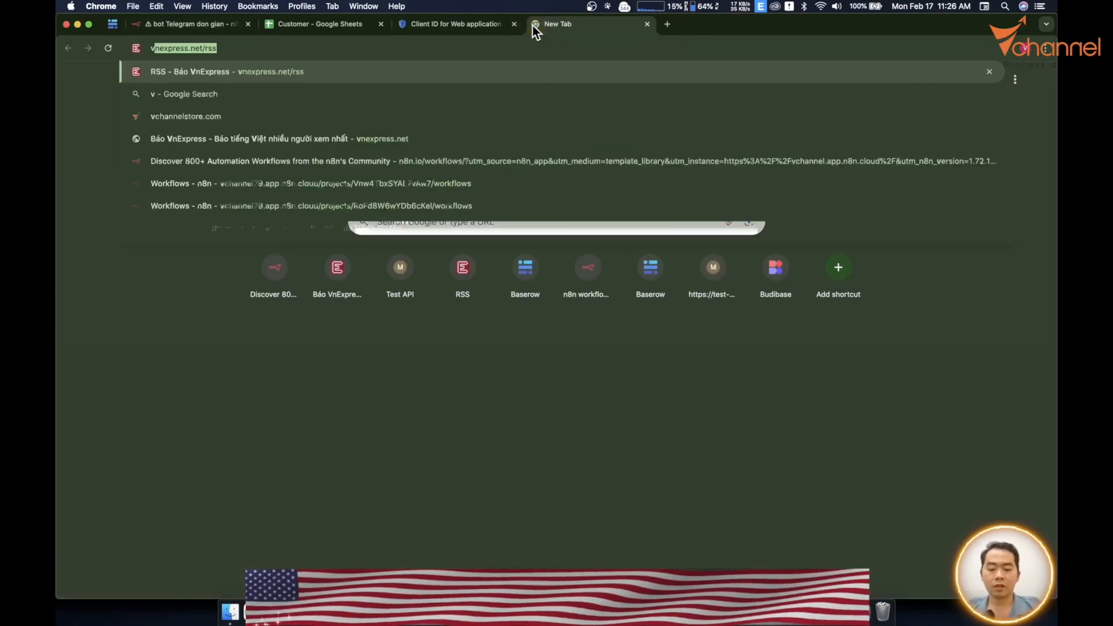
{"action": "key", "text": "BackSpace"}
{"action": "key", "text": "BackSpace"}
{"action": "key", "text": "BackSpace"}
{"action": "key", "text": "BackSpace"}
{"action": "key", "text": "BackSpace"}
{"action": "type", "text": "n"}
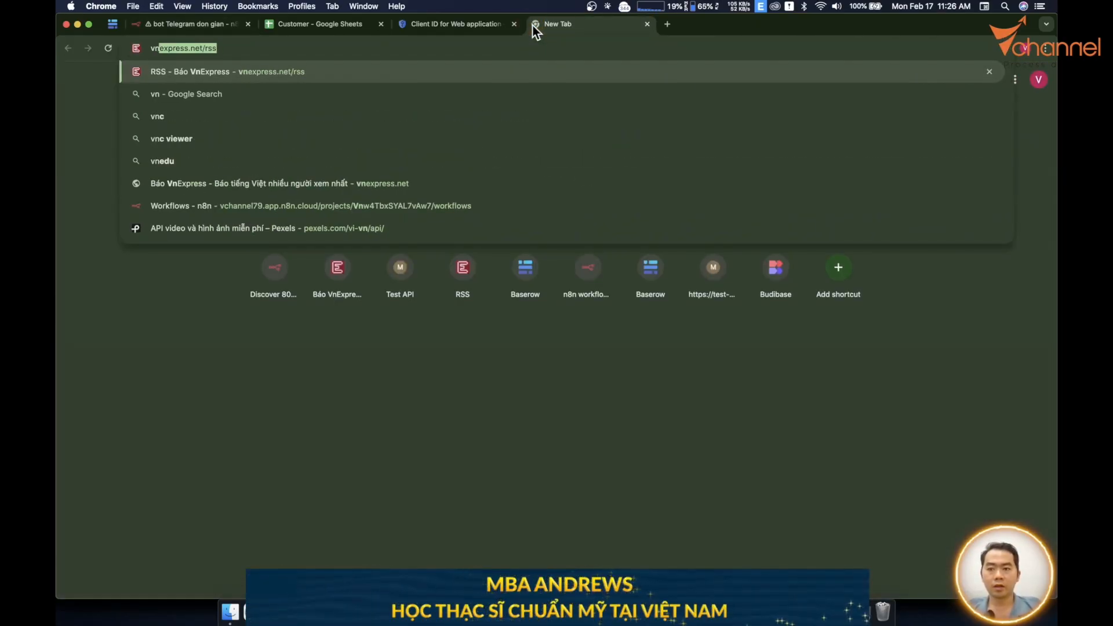
{"action": "key", "text": "Return"}
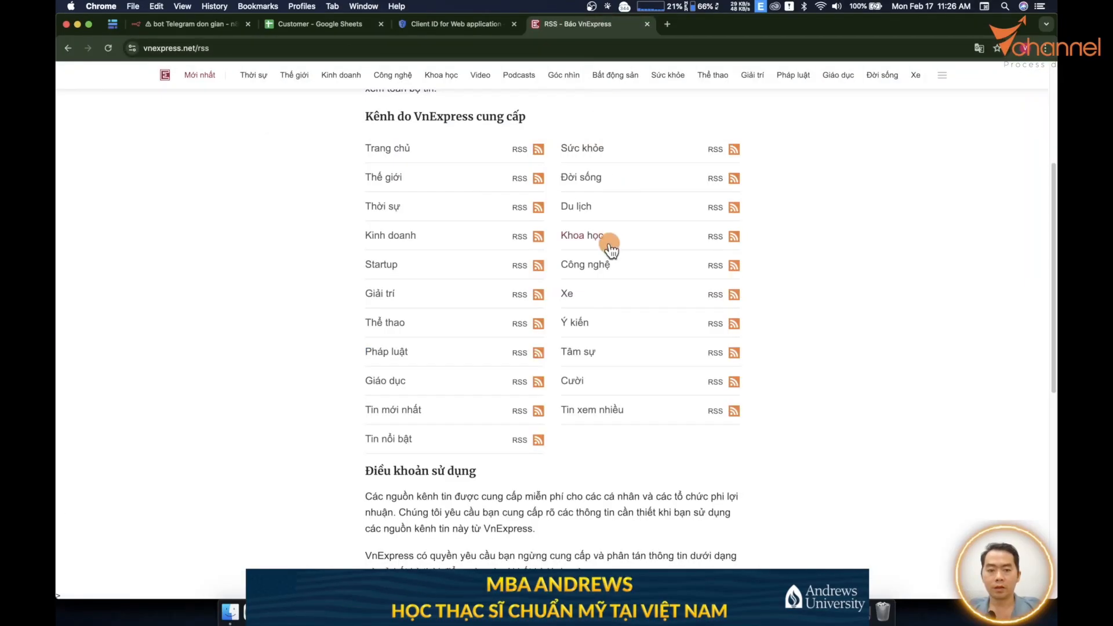
{"action": "right_click", "coordinate": [400, 234]}
{"action": "left_click", "coordinate": [445, 299]}
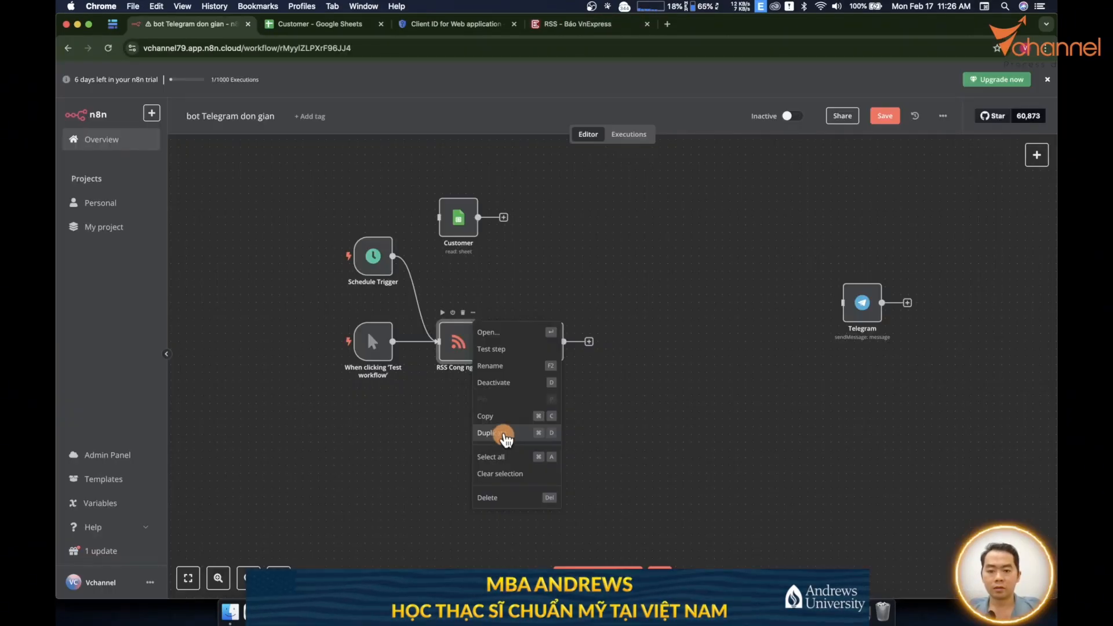
Duplicate the RSS Cong nghe and Limit node pair and place it below the original branch.
{"action": "left_click", "coordinate": [555, 339]}
{"action": "right_click", "coordinate": [547, 324]}
{"action": "left_click", "coordinate": [586, 430]}
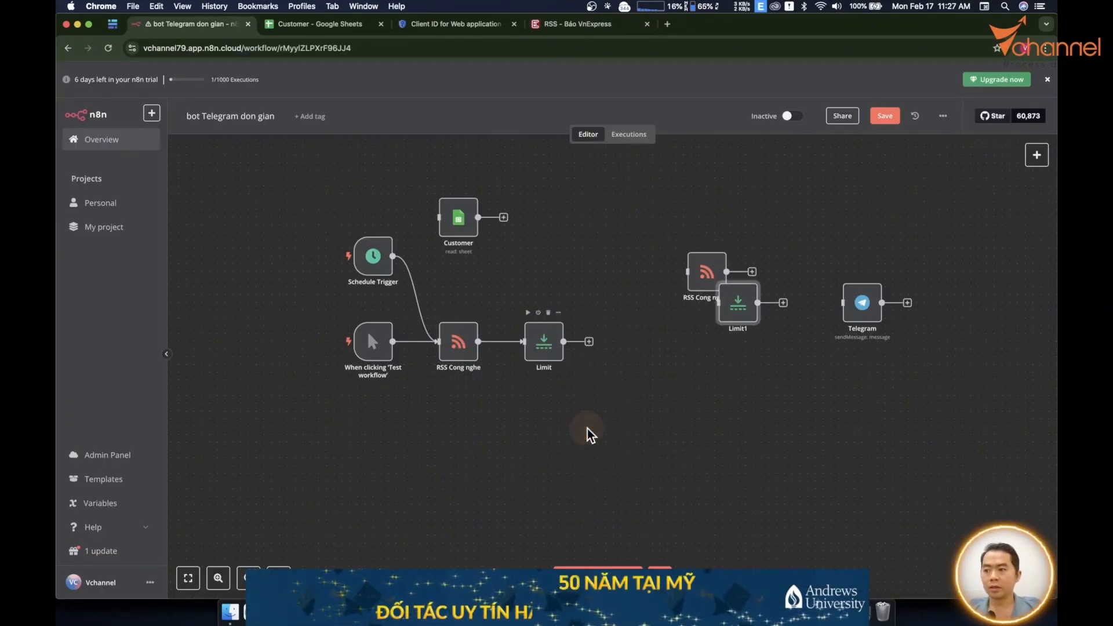
{"action": "left_click_drag", "start_coordinate": [699, 269], "coordinate": [451, 423]}
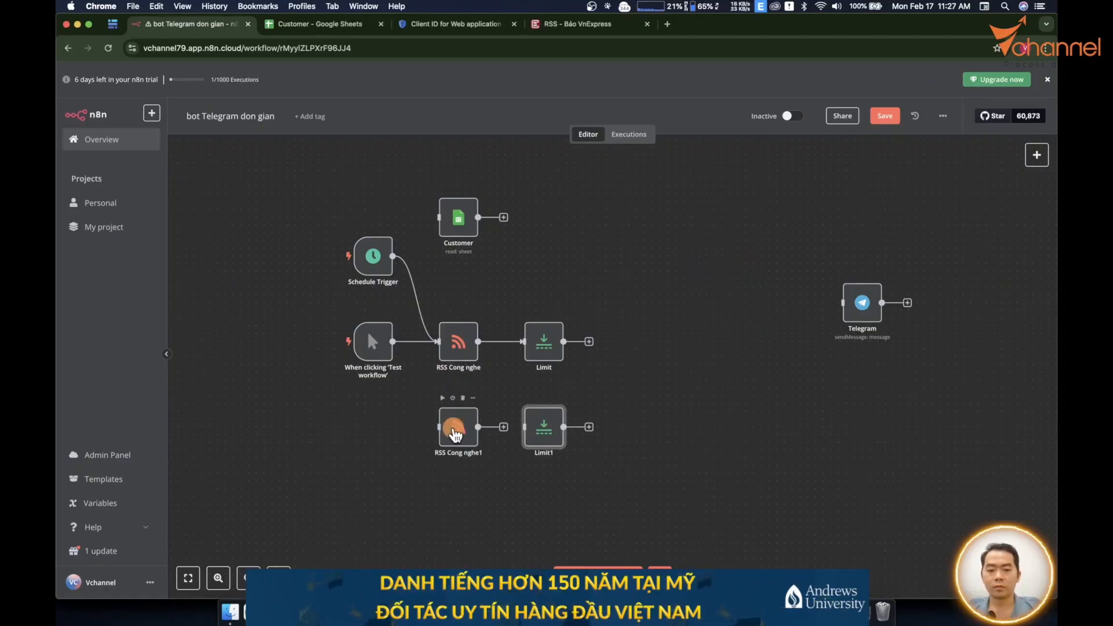
Rename the copied feed to RSS Kinh doanh and paste the kinh-doanh.rss feed URL.
{"action": "double_click", "coordinate": [451, 425]}
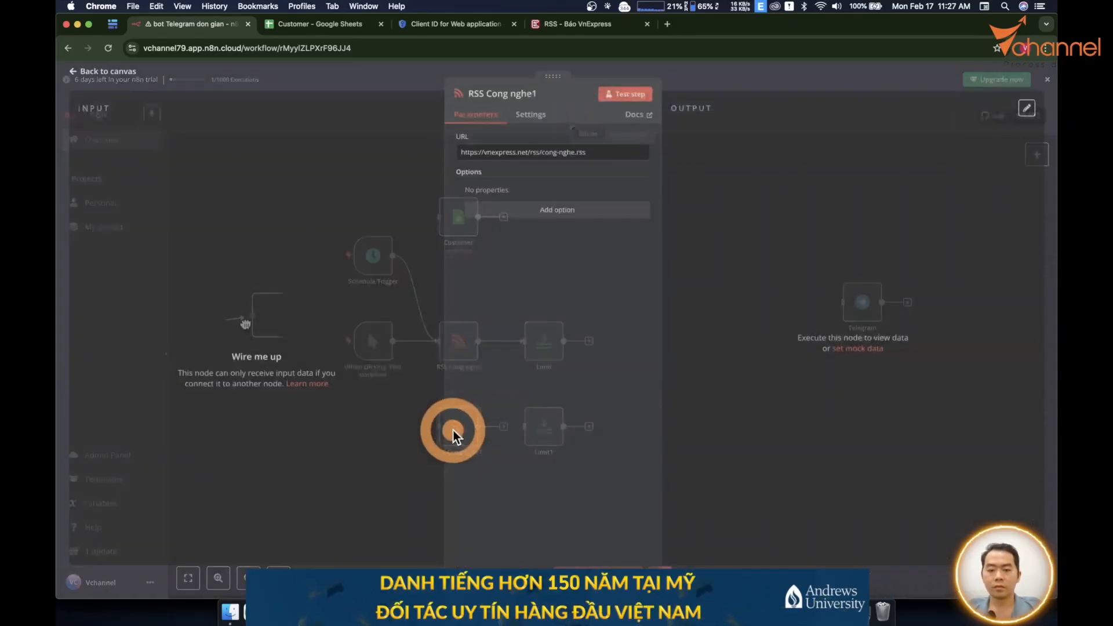
{"action": "left_click", "coordinate": [543, 97]}
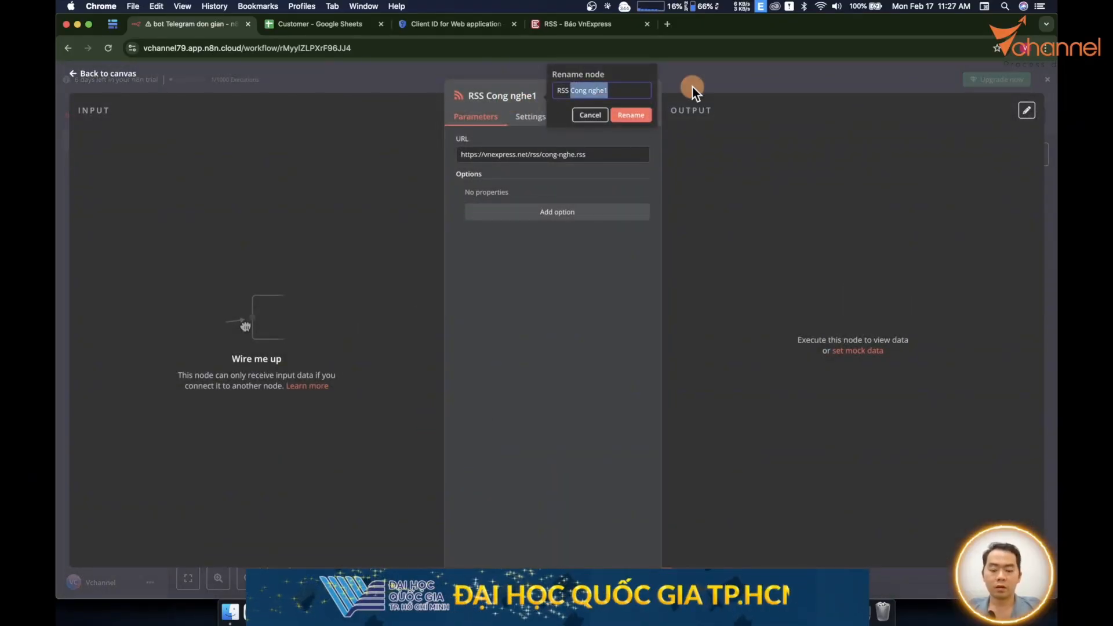
{"action": "type", "text": "Kinh doanh"}
{"action": "key", "text": "Return"}
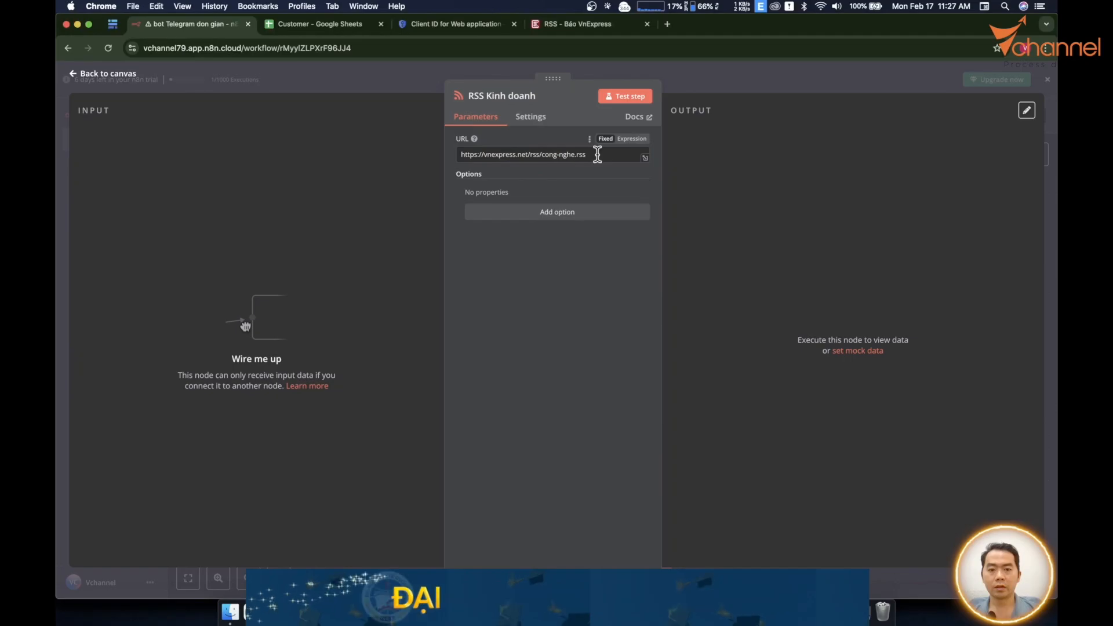
{"action": "left_click_drag", "start_coordinate": [599, 154], "coordinate": [360, 152]}
{"action": "key", "text": "super+v"}
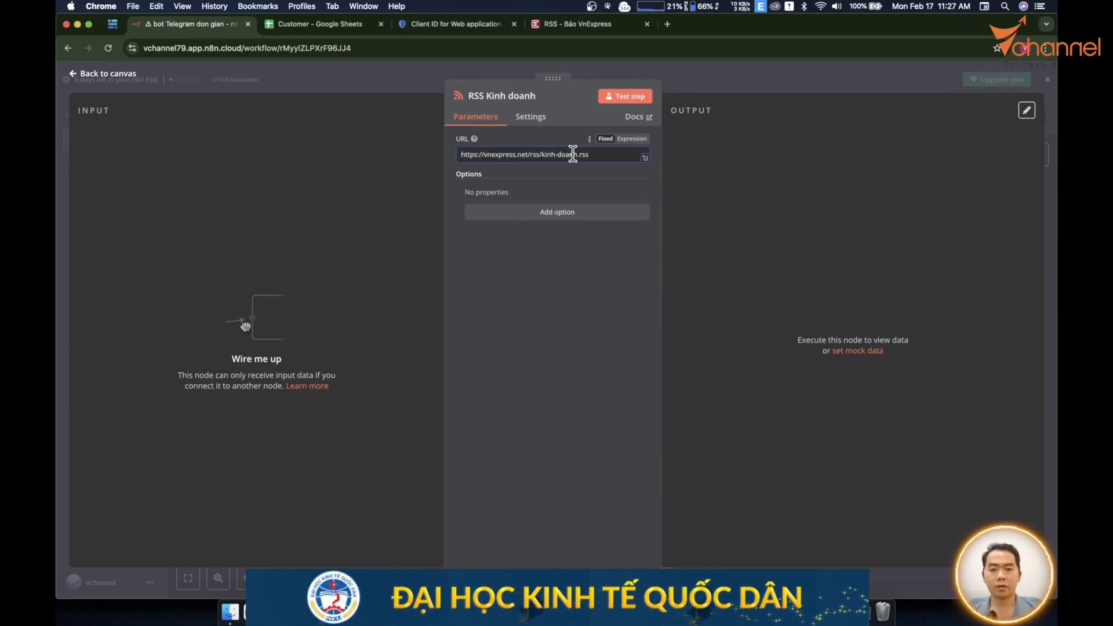
{"action": "key", "text": "Escape"}
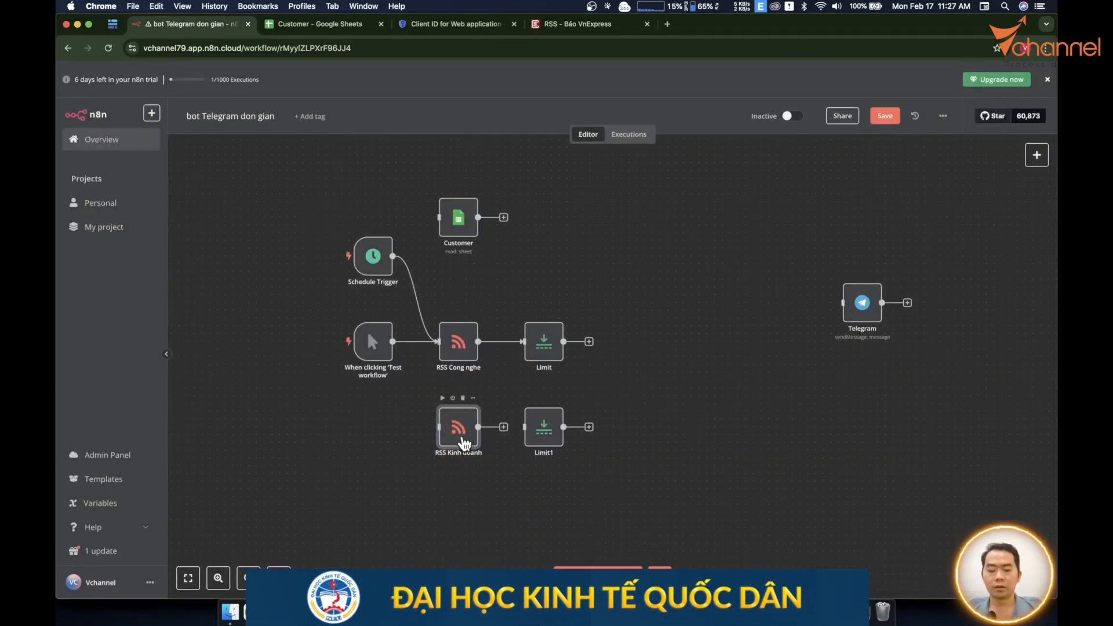
{"action": "left_click", "coordinate": [313, 24]}
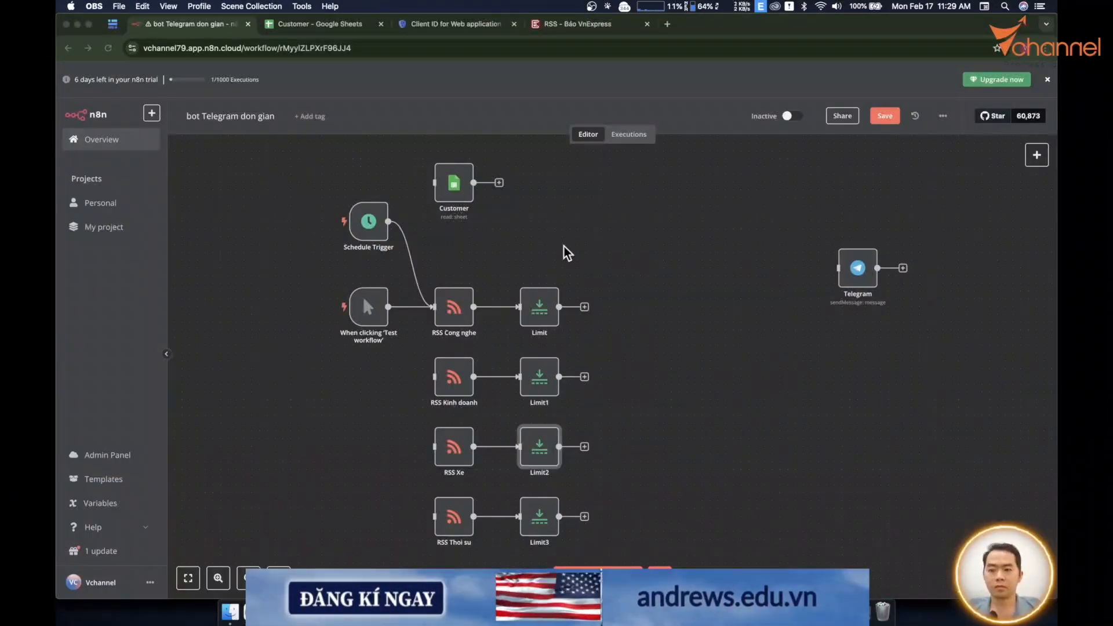
Test the first Limit step on the RSS Cong nghe feed items.
{"action": "left_click", "coordinate": [532, 307]}
{"action": "left_click", "coordinate": [532, 307]}
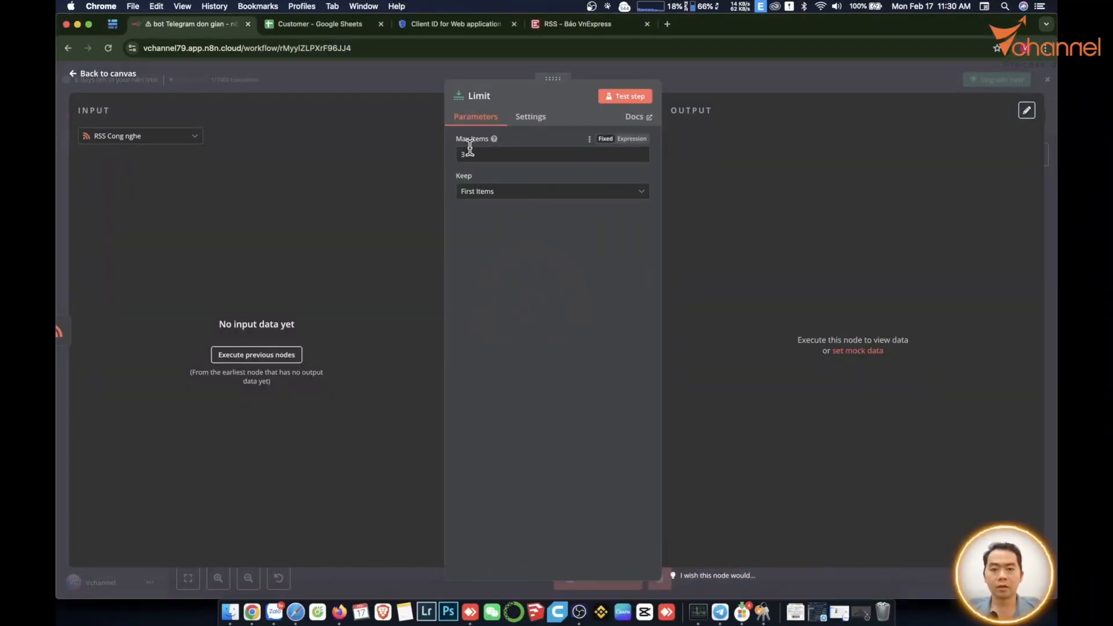
{"action": "left_click", "coordinate": [255, 353]}
{"action": "left_click", "coordinate": [615, 99]}
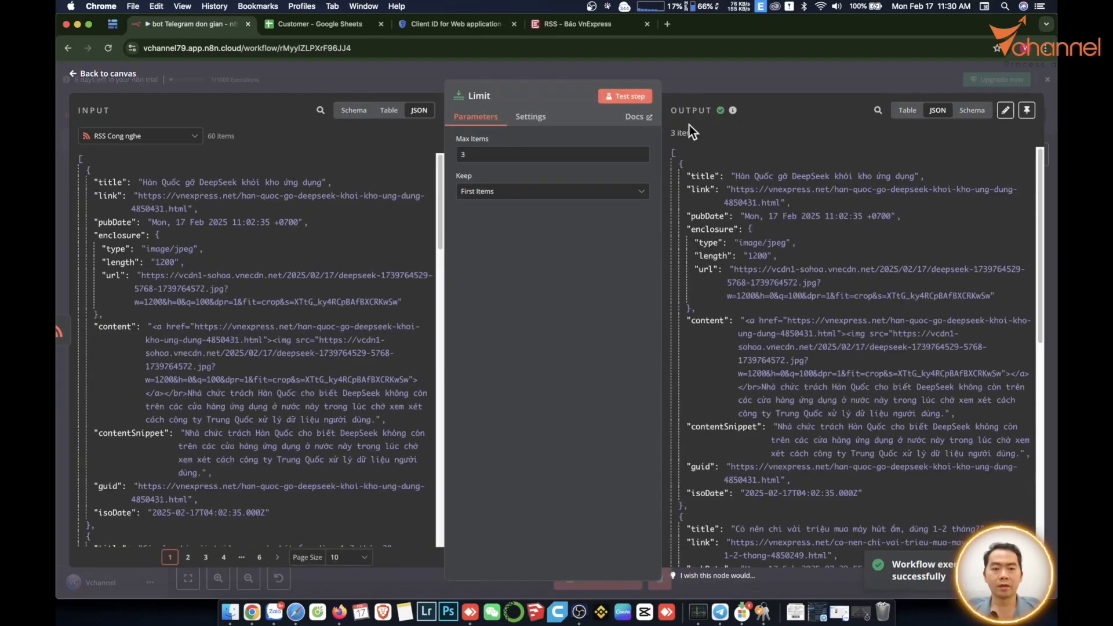
{"action": "key", "text": "Escape"}
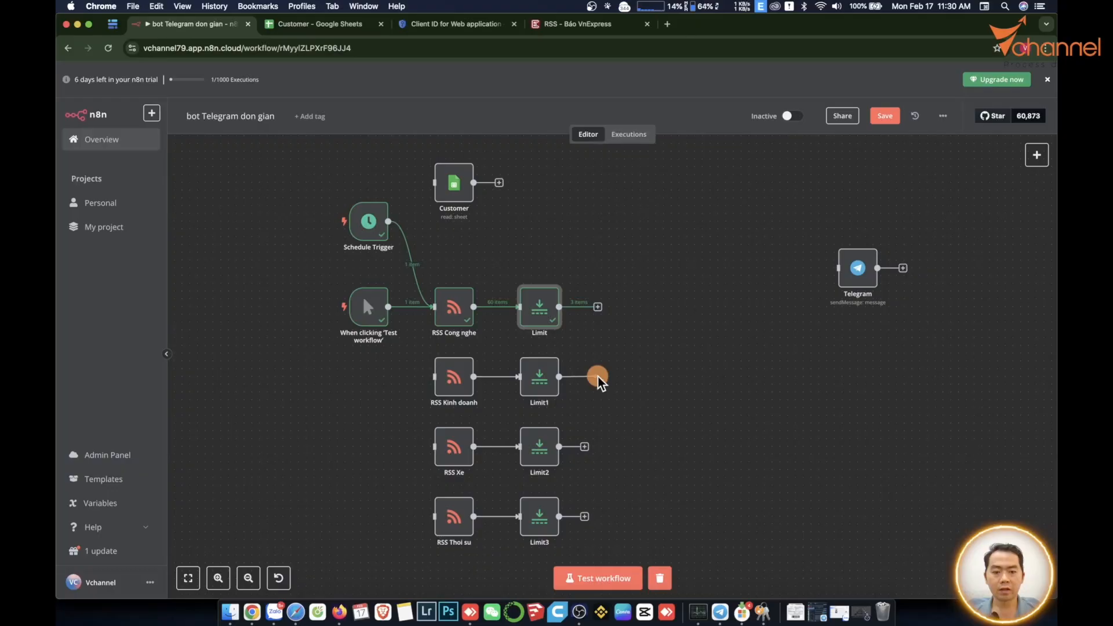
{"action": "left_click_drag", "start_coordinate": [597, 379], "coordinate": [599, 378]}
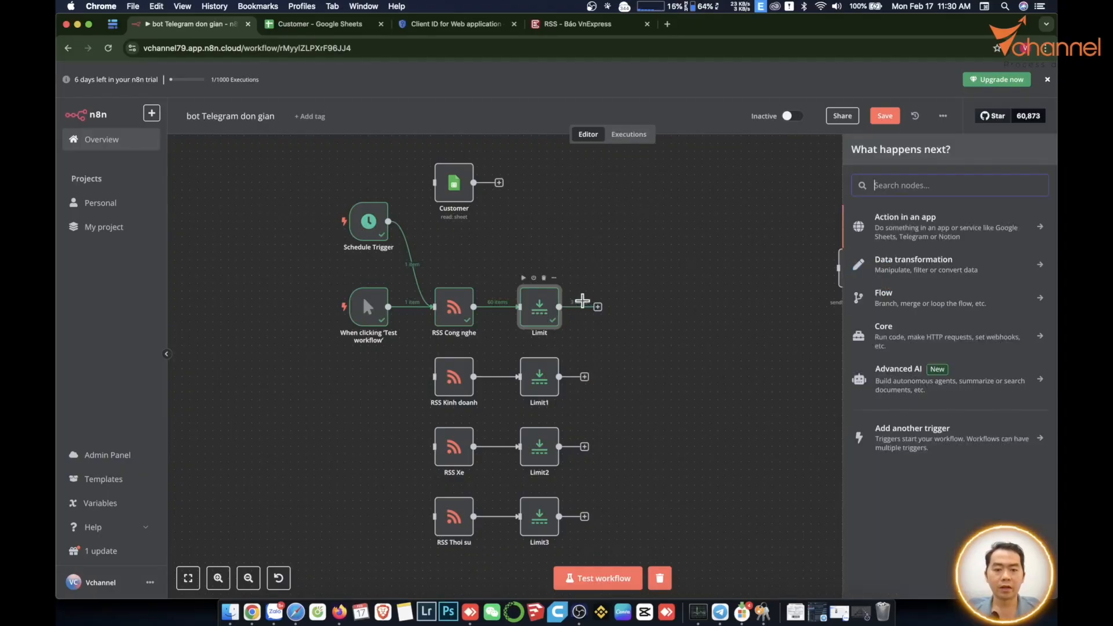
{"action": "left_click", "coordinate": [720, 613]}
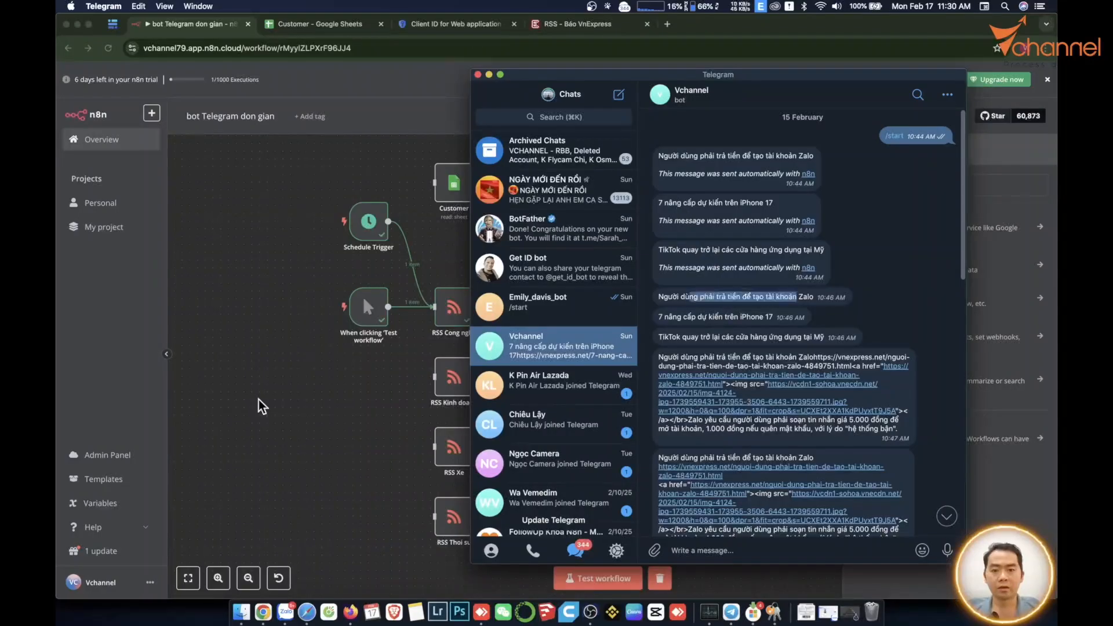
{"action": "left_click", "coordinate": [311, 394]}
Add an Aggregate node after Limit using All Item Data, output field Cong-nghe.
{"action": "left_click", "coordinate": [597, 307]}
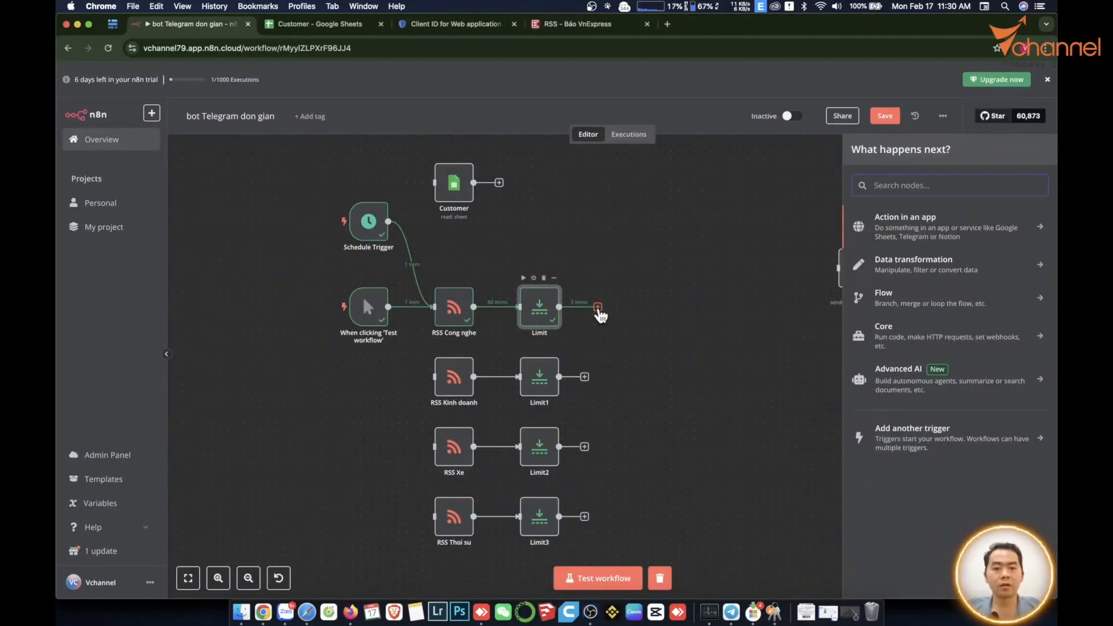
{"action": "left_click", "coordinate": [887, 186]}
{"action": "type", "text": "arr"}
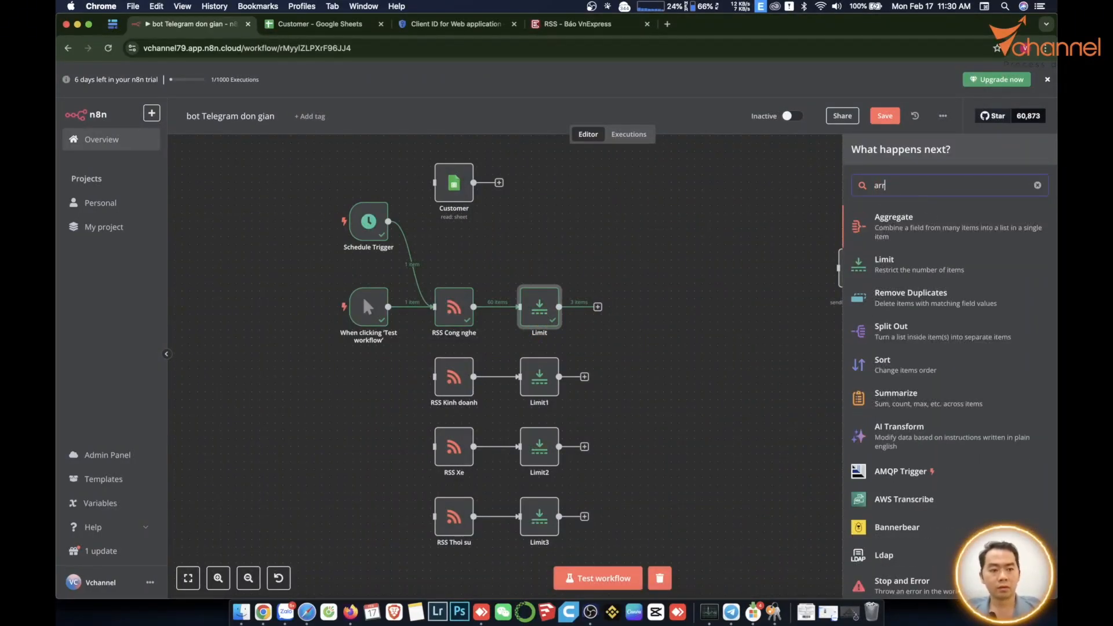
{"action": "left_click", "coordinate": [915, 227]}
{"action": "left_click", "coordinate": [570, 155]}
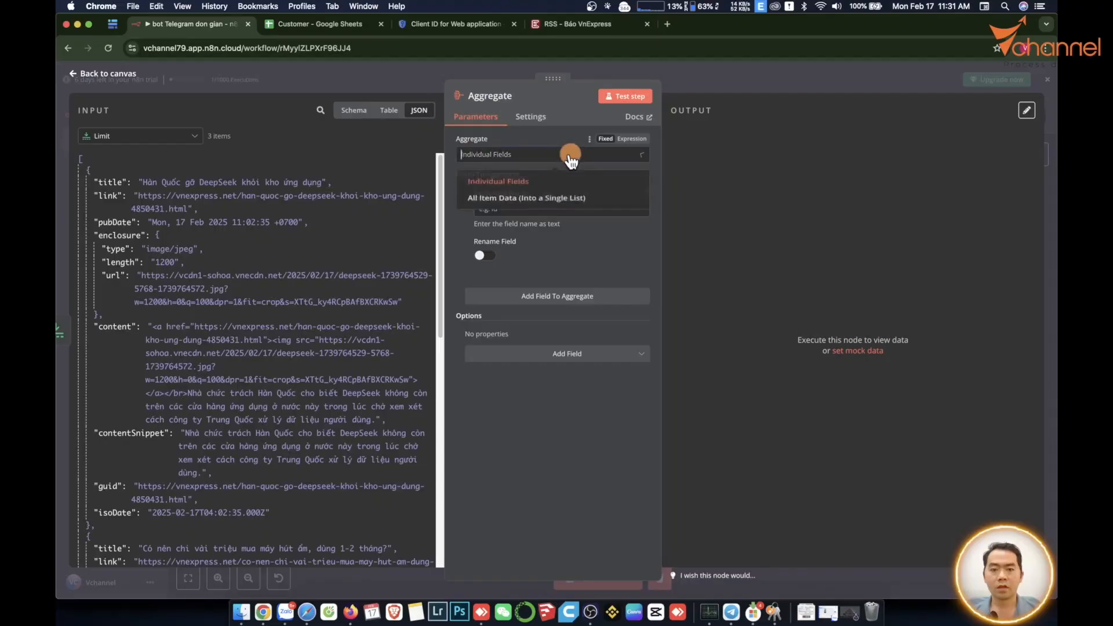
{"action": "left_click", "coordinate": [519, 201]}
{"action": "left_click", "coordinate": [634, 103]}
{"action": "left_click_drag", "start_coordinate": [514, 190], "coordinate": [429, 194]}
{"action": "type", "text": "Ch"}
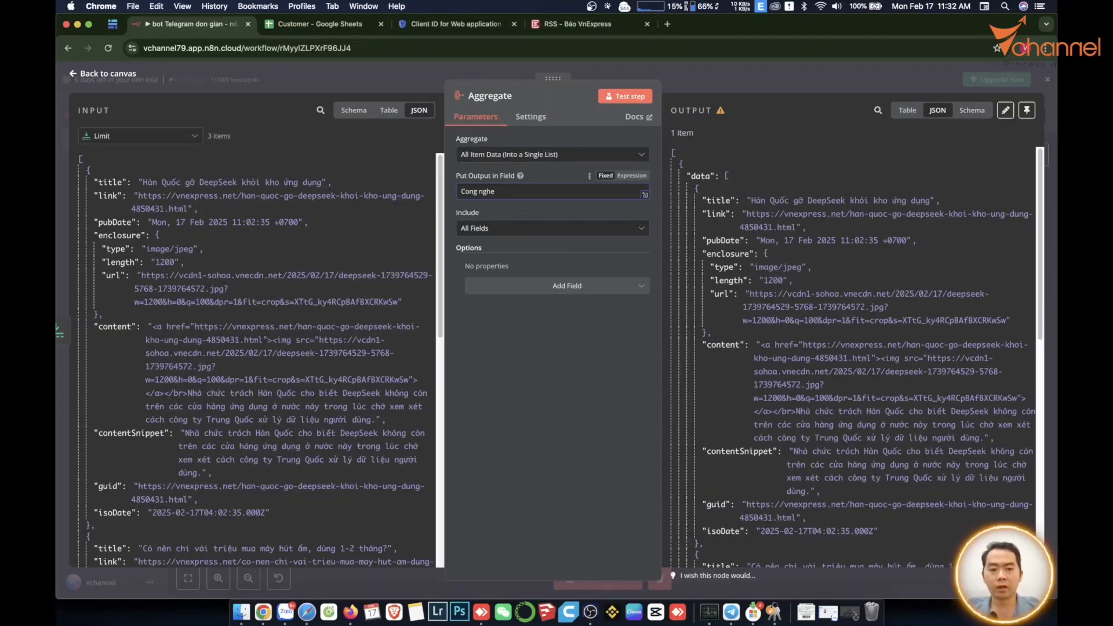
{"action": "left_click", "coordinate": [452, 584]}
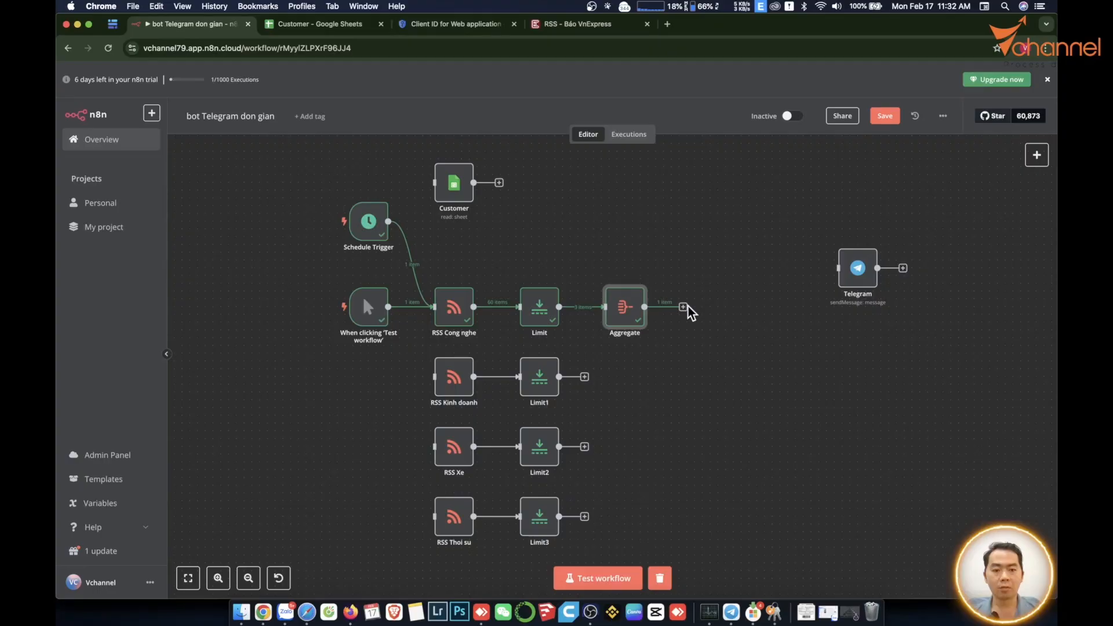
Check the Aggregate node's output list of Cong nghe items.
{"action": "double_click", "coordinate": [625, 306]}
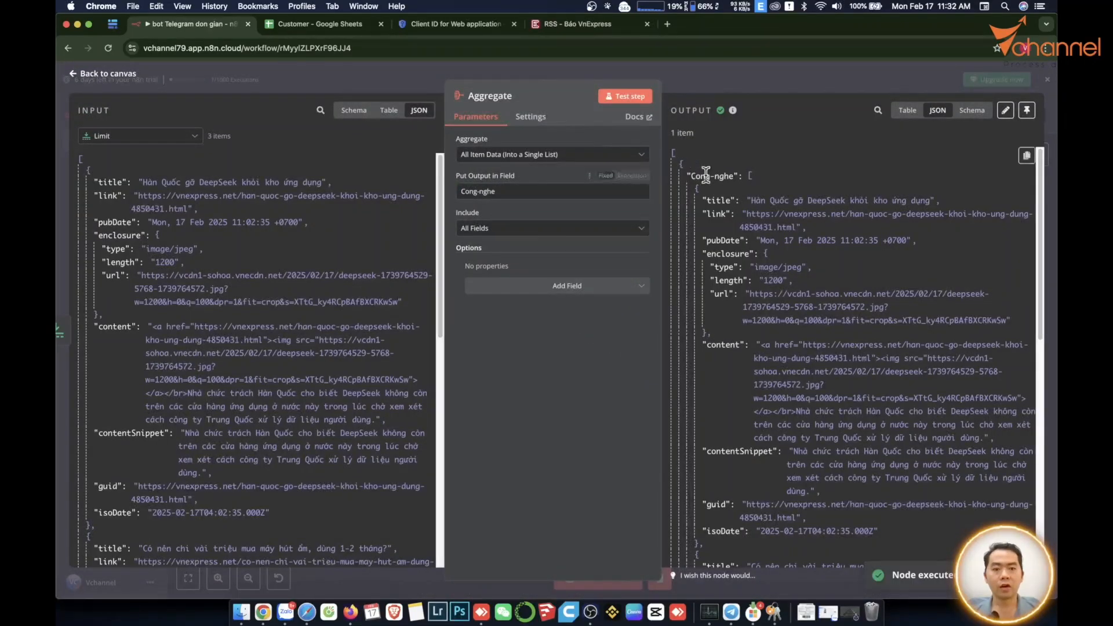
{"action": "scroll", "coordinate": [732, 196], "scroll_direction": "down", "scroll_amount": 15}
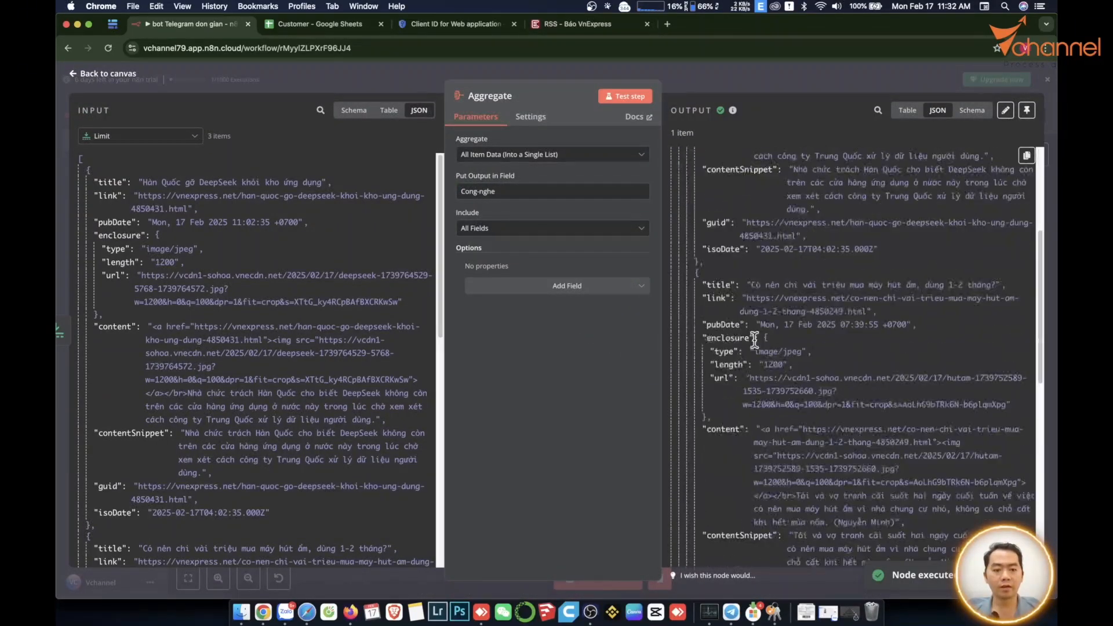
{"action": "key", "text": "Escape"}
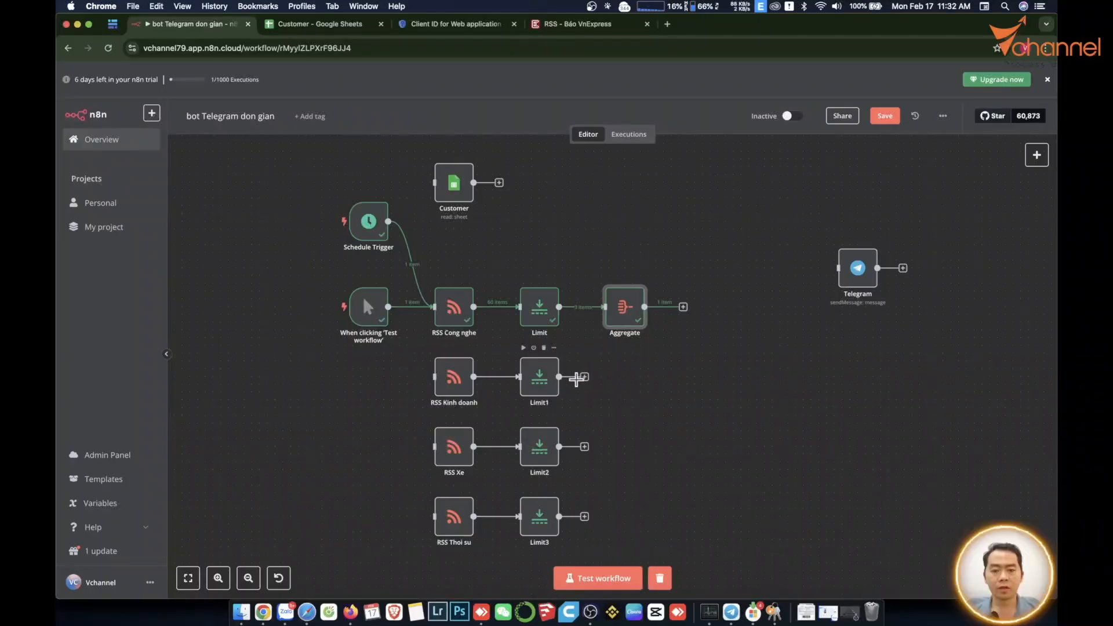
Duplicate the Aggregate node as Aggregate1–3 and connect them after Limit1, Limit2 and Limit3.
{"action": "key", "text": "super+d"}
{"action": "left_click_drag", "start_coordinate": [647, 331], "coordinate": [626, 523]}
{"action": "double_click", "coordinate": [626, 380]}
{"action": "key", "text": "Escape"}
{"action": "key", "text": "super+d"}
{"action": "key", "text": "super+d"}
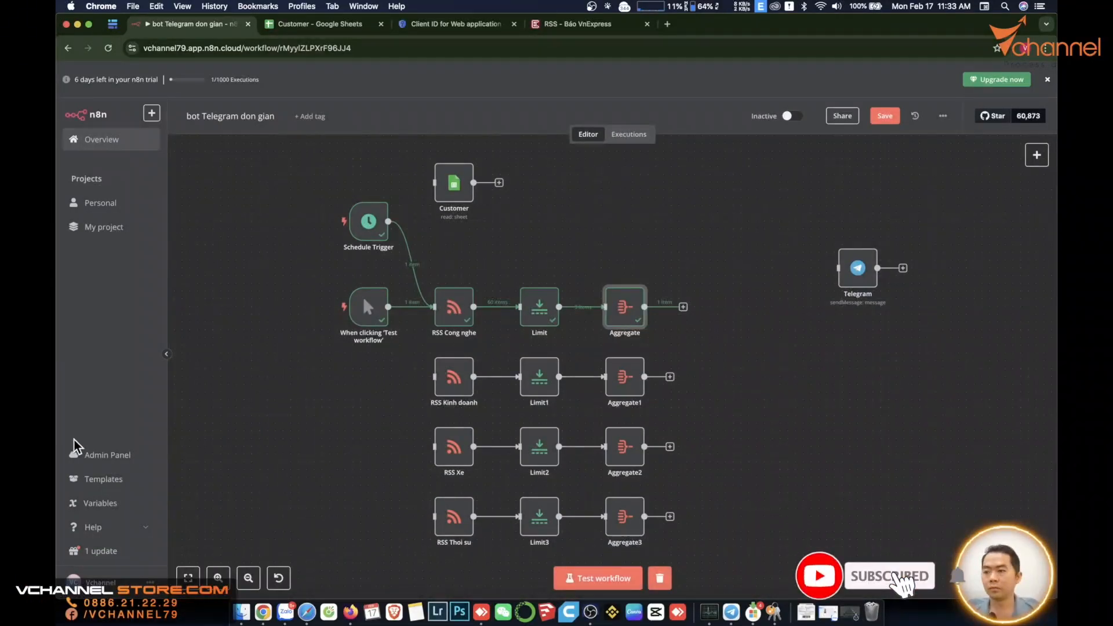
{"action": "key", "text": "Return"}
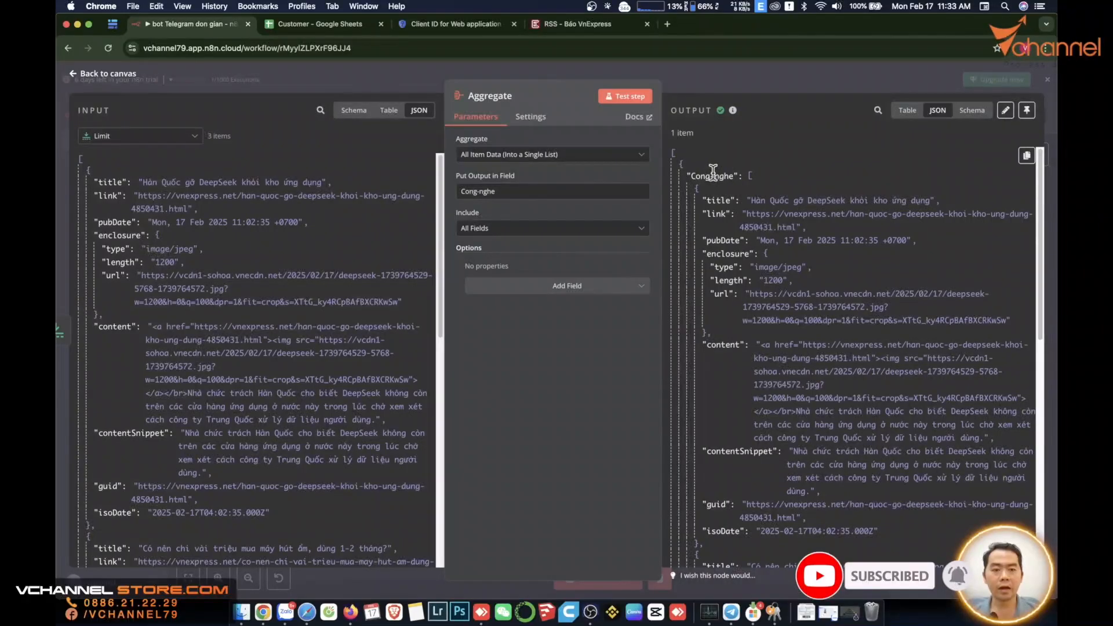
{"action": "left_click", "coordinate": [408, 578]}
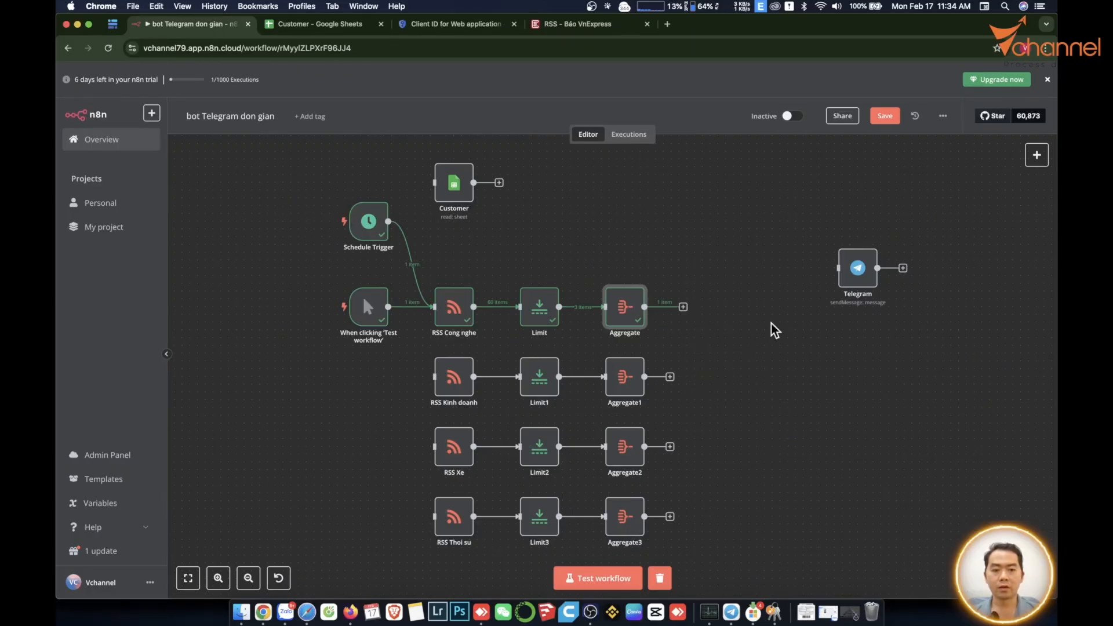
Add a Merge node in Combine mode, combining by Position with 5 inputs.
{"action": "left_click", "coordinate": [1037, 155]}
{"action": "type", "text": "mer"}
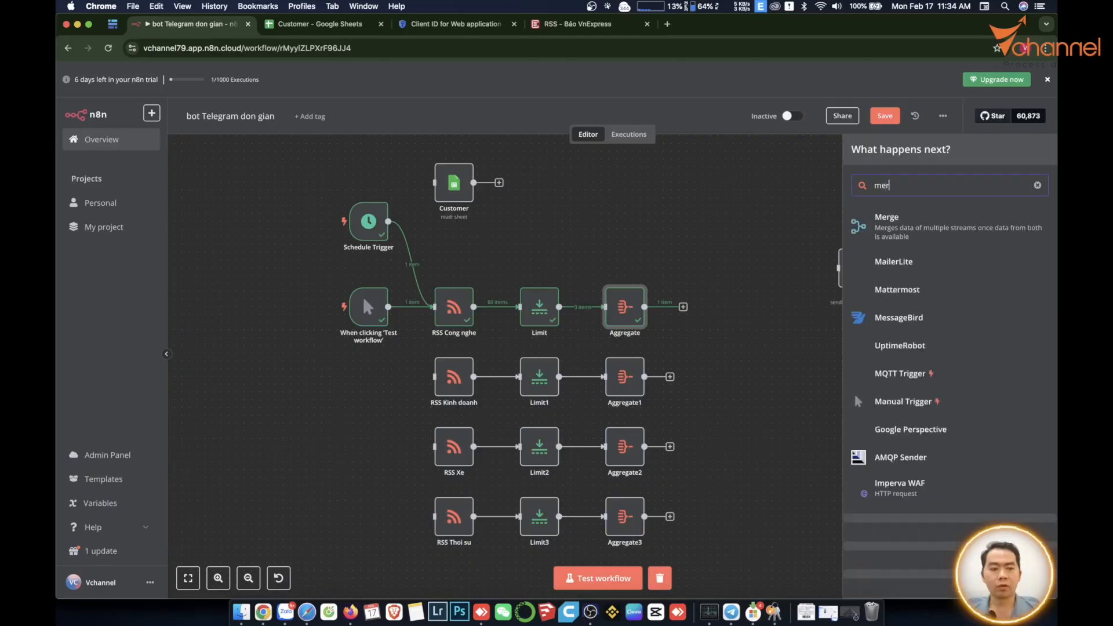
{"action": "type", "text": "ge"}
{"action": "left_click", "coordinate": [887, 221]}
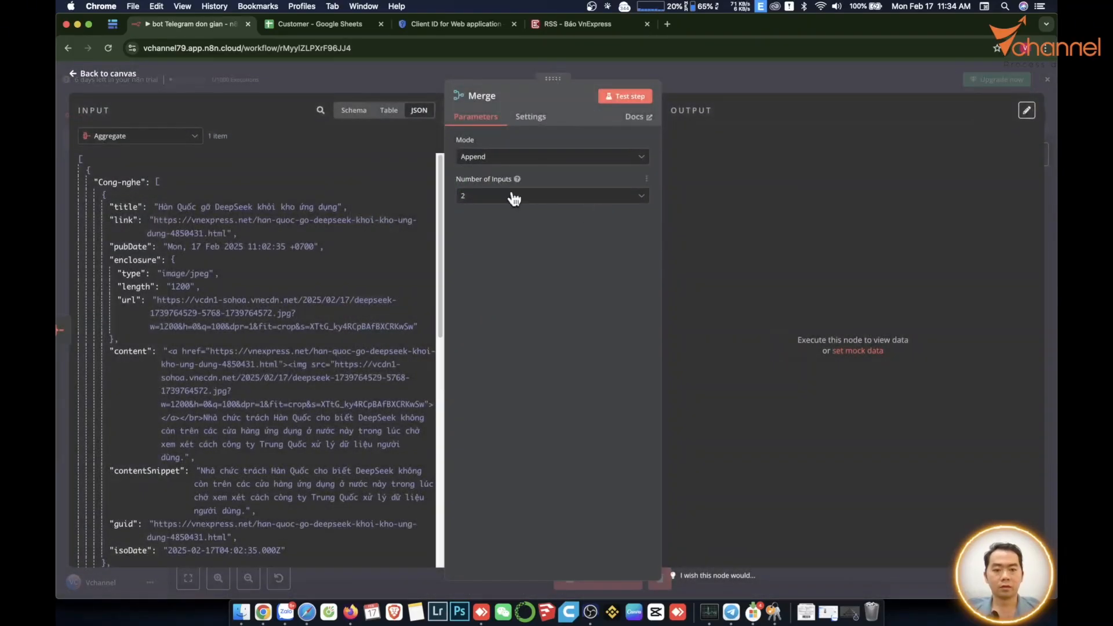
{"action": "left_click", "coordinate": [514, 157]}
{"action": "left_click", "coordinate": [490, 223]}
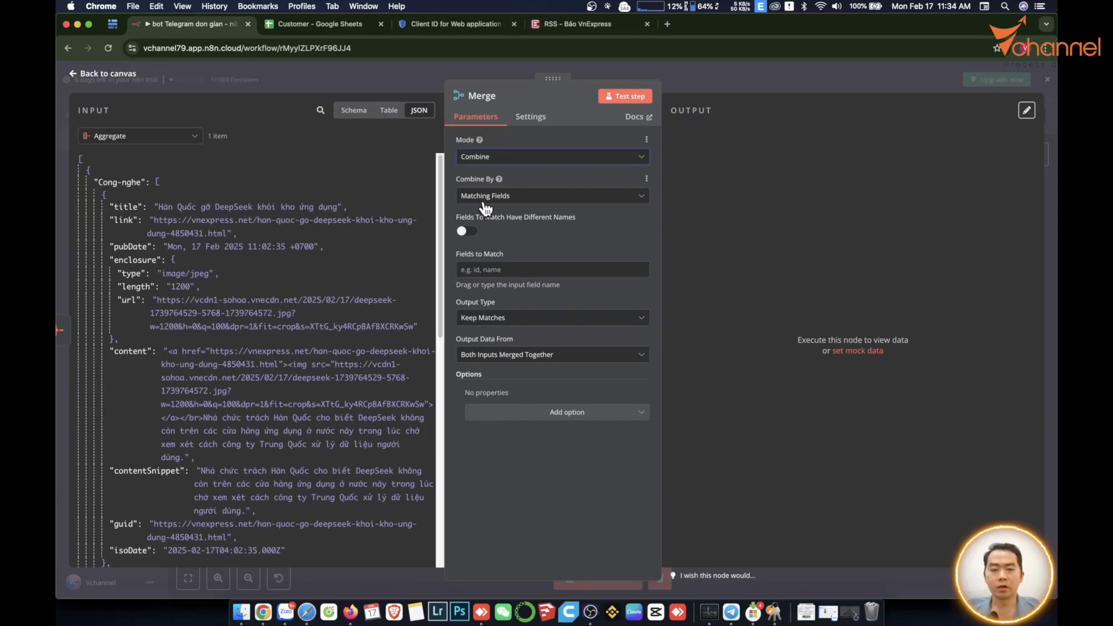
{"action": "left_click", "coordinate": [474, 198]}
{"action": "left_click", "coordinate": [500, 250]}
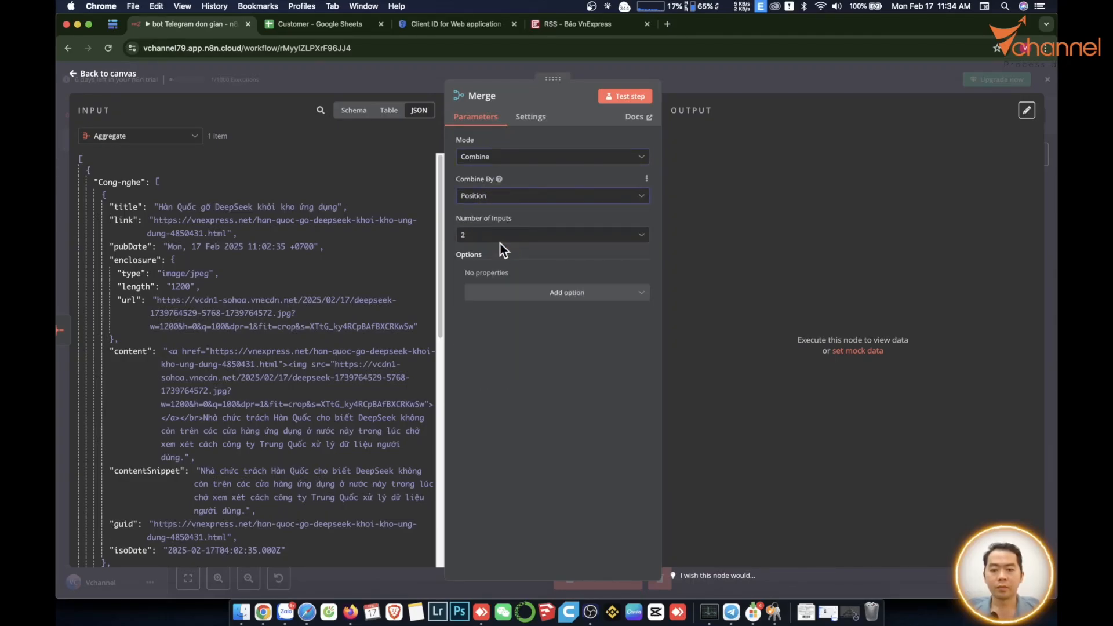
{"action": "left_click", "coordinate": [503, 236]}
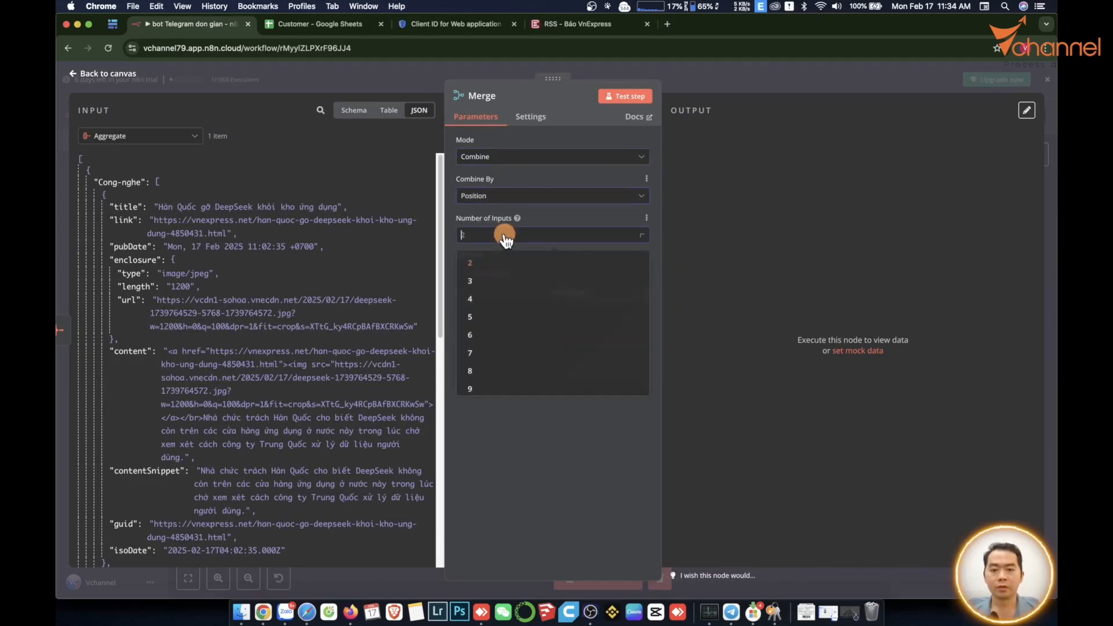
{"action": "left_click", "coordinate": [493, 321]}
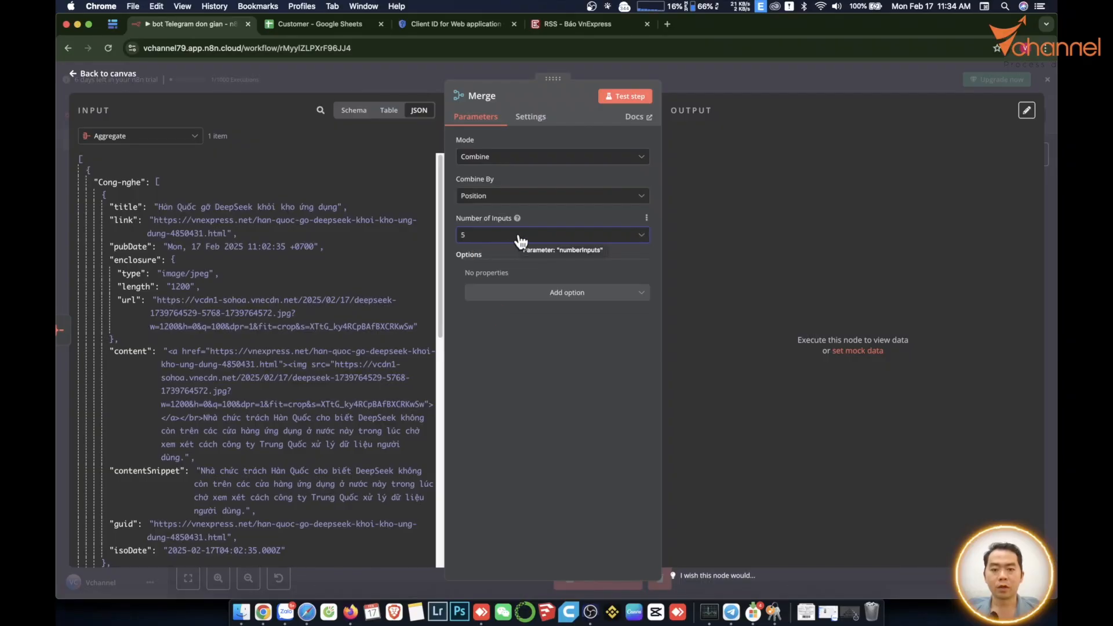
{"action": "key", "text": "Escape"}
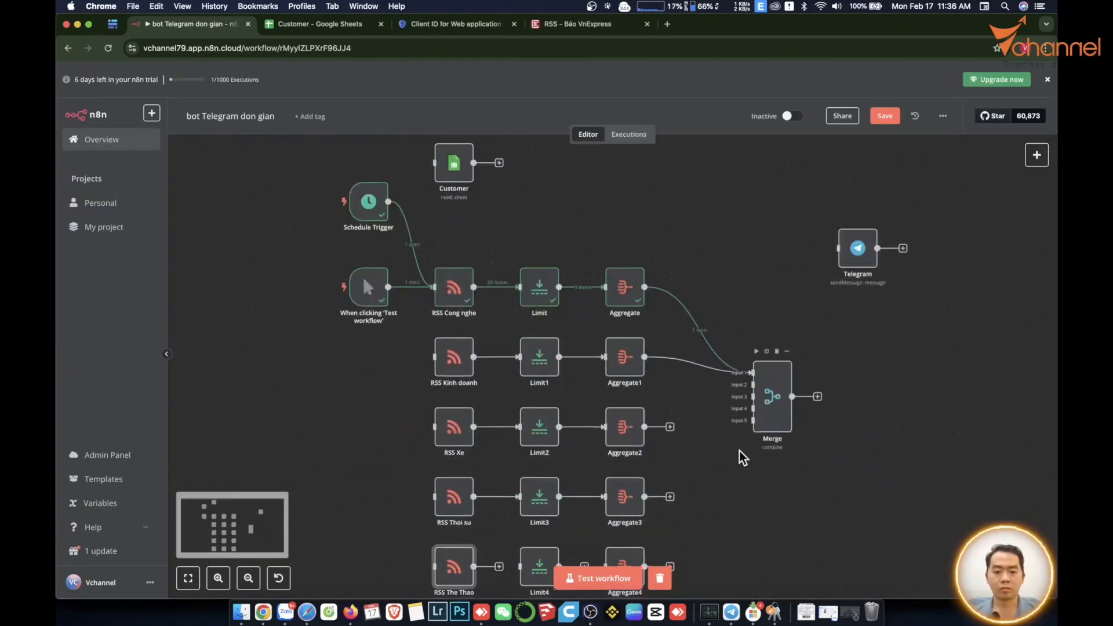
Run the whole workflow and view the Merge node's combined output as a table.
{"action": "scroll", "coordinate": [738, 454], "scroll_direction": "down", "scroll_amount": 2}
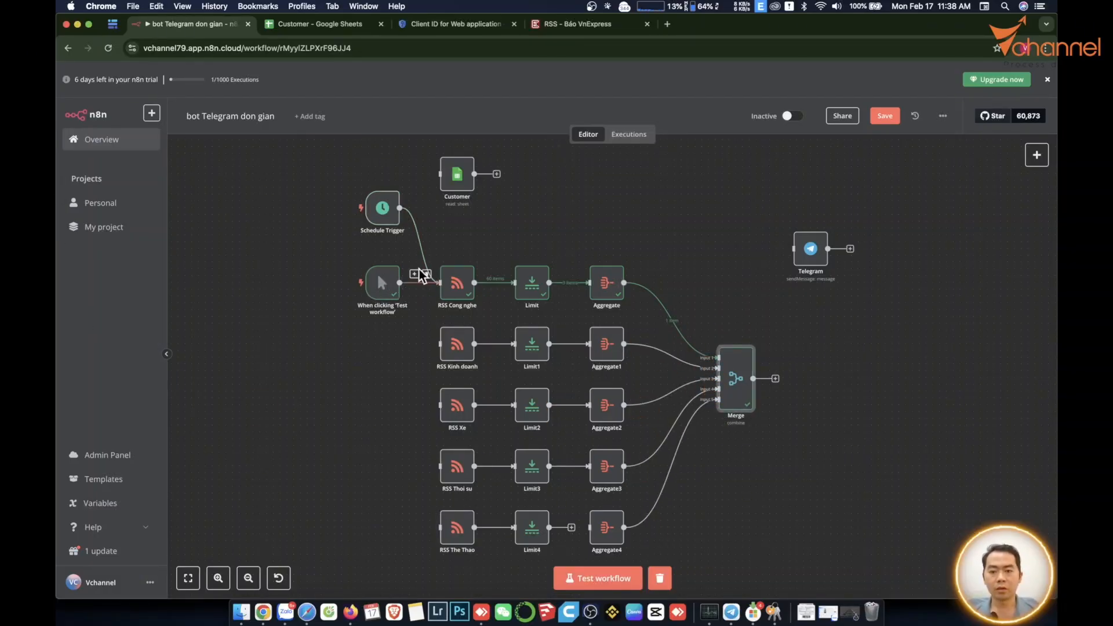
{"action": "left_click", "coordinate": [368, 257]}
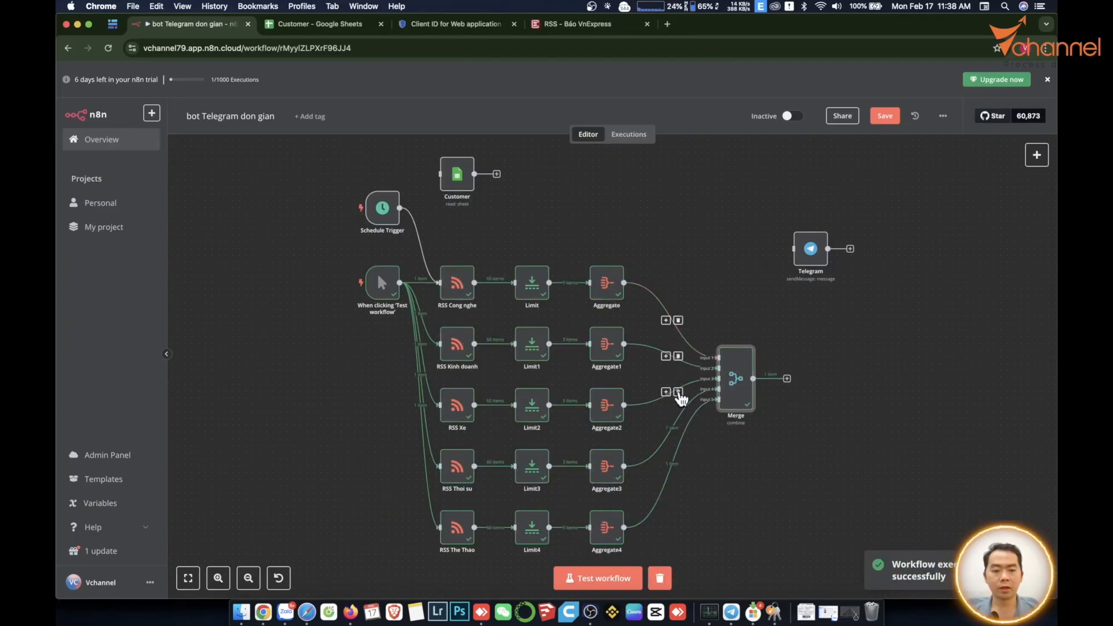
{"action": "double_click", "coordinate": [735, 397]}
{"action": "left_click", "coordinate": [622, 96]}
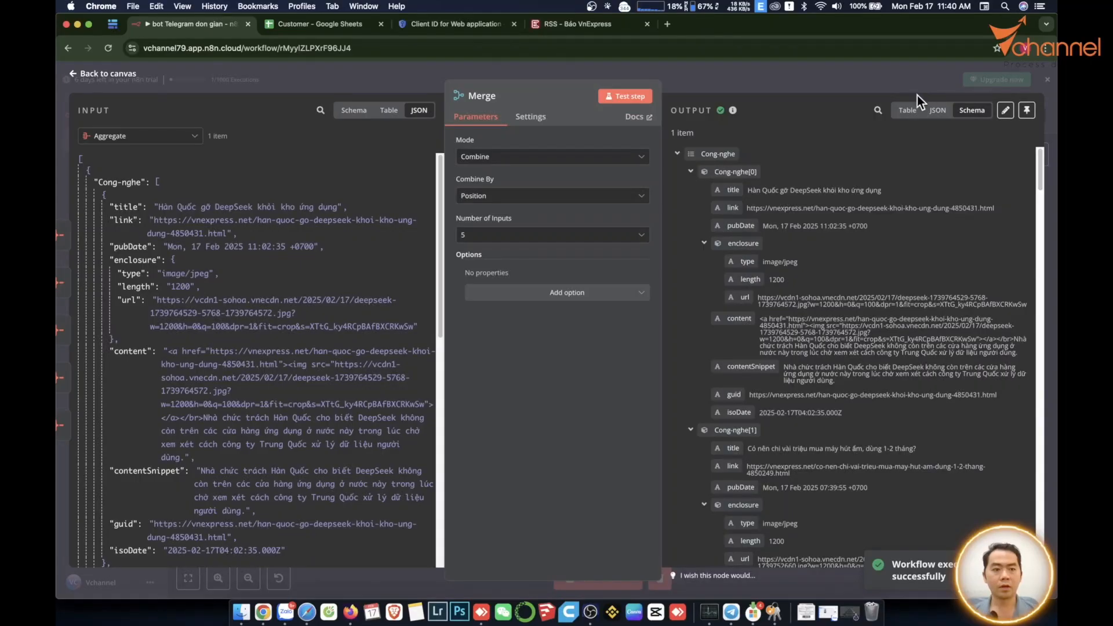
{"action": "left_click", "coordinate": [908, 110]}
{"action": "left_click_drag", "start_coordinate": [753, 561], "coordinate": [939, 561]}
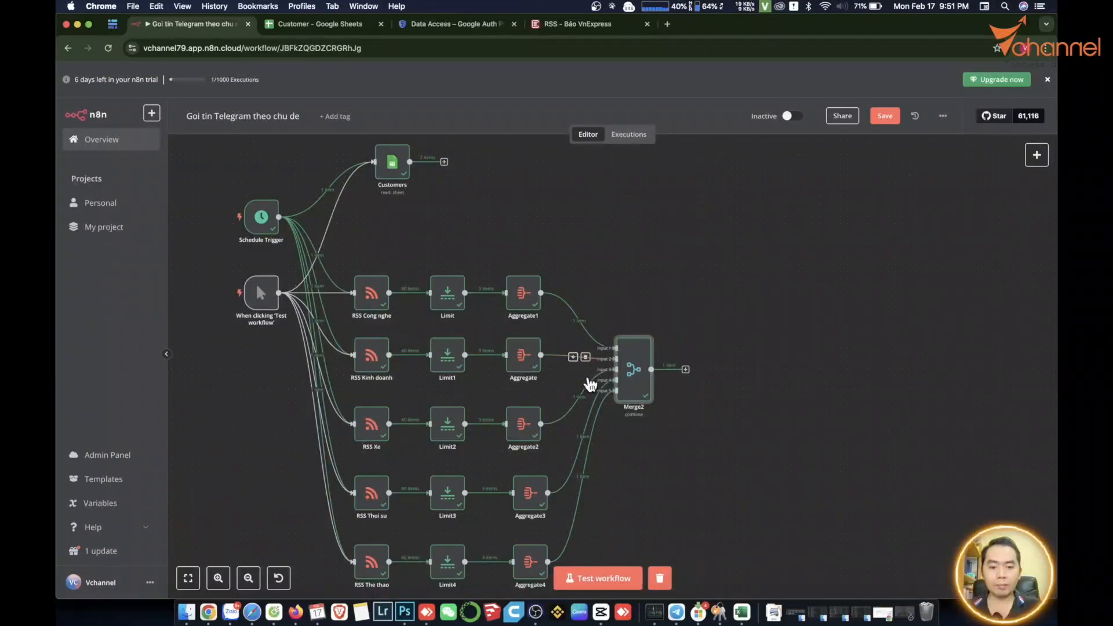
Rename Merge2 to 'Merge news' and inspect its cong-nghe and kinh-te output.
{"action": "double_click", "coordinate": [641, 377]}
{"action": "left_click", "coordinate": [503, 96]}
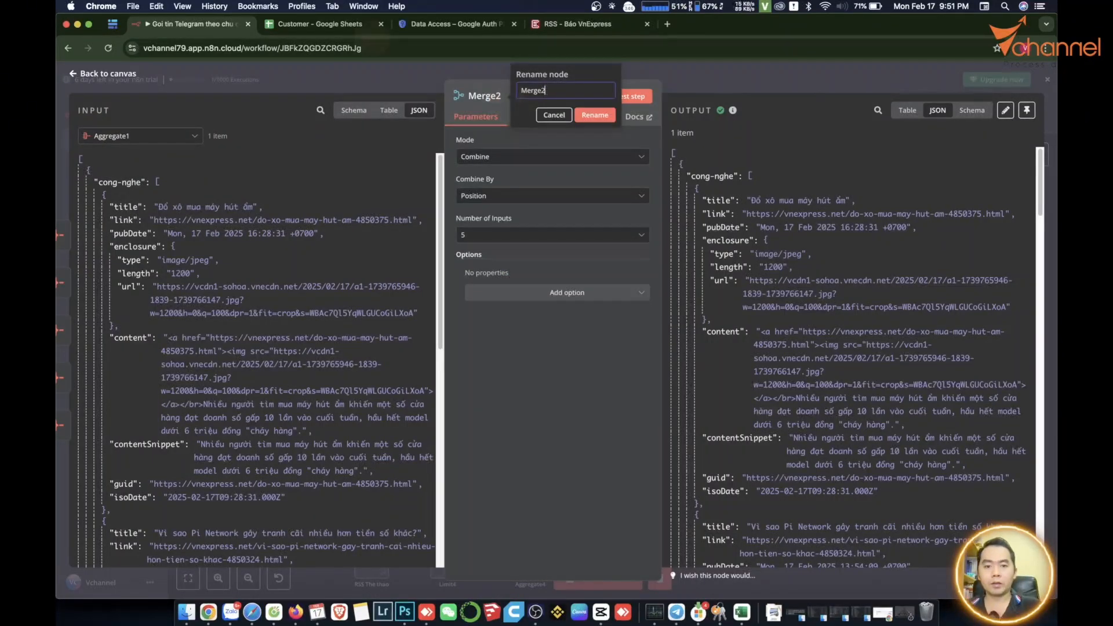
{"action": "key", "text": "BackSpace"}
{"action": "type", "text": "news"}
{"action": "key", "text": "Return"}
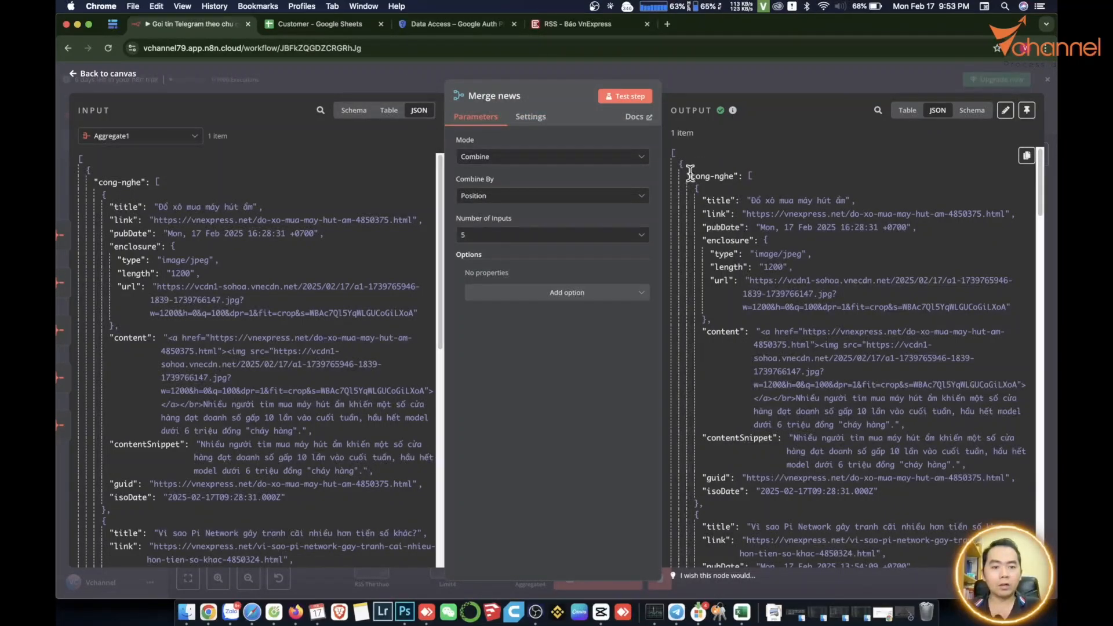
{"action": "double_click", "coordinate": [696, 175]}
{"action": "left_click", "coordinate": [717, 177]}
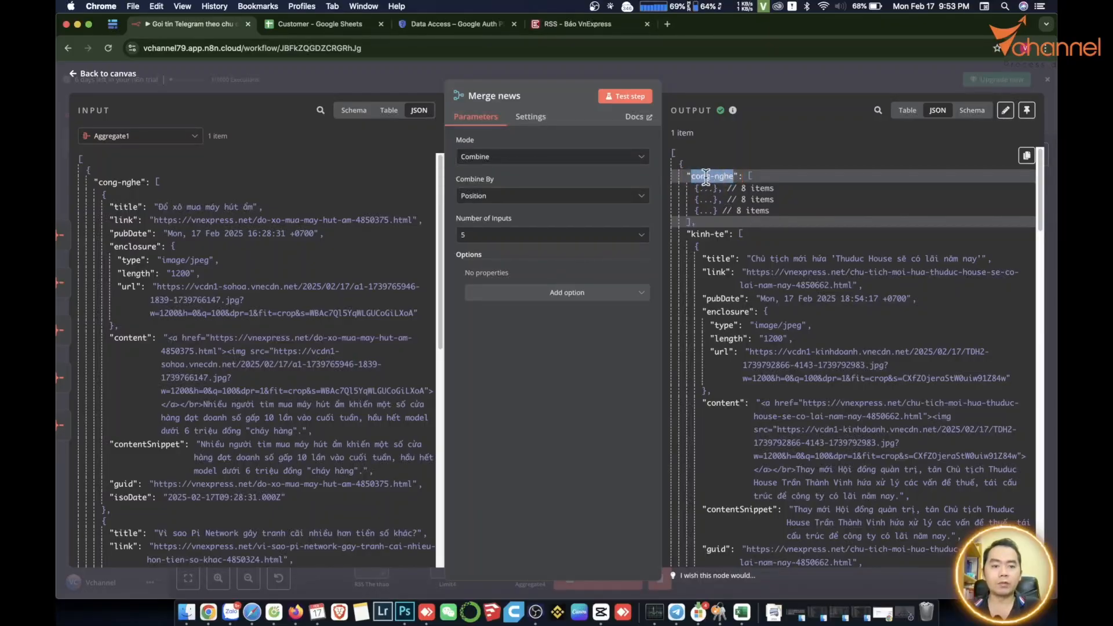
{"action": "key", "text": "Escape"}
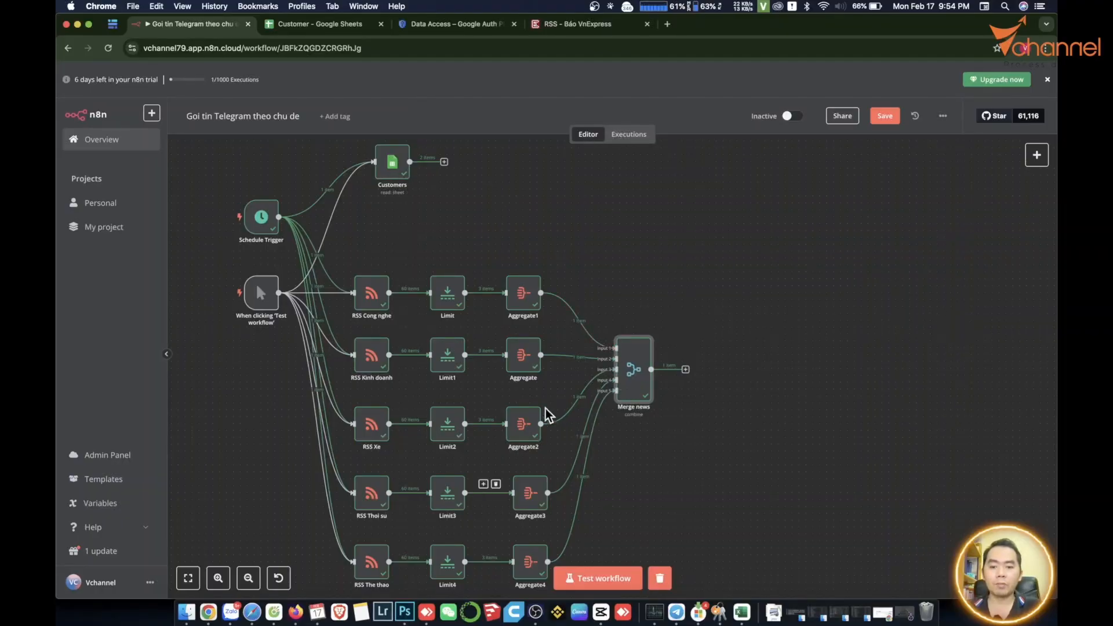
Search the node list for a Merge node to add after Merge news.
{"action": "double_click", "coordinate": [634, 369]}
{"action": "left_click", "coordinate": [410, 578]}
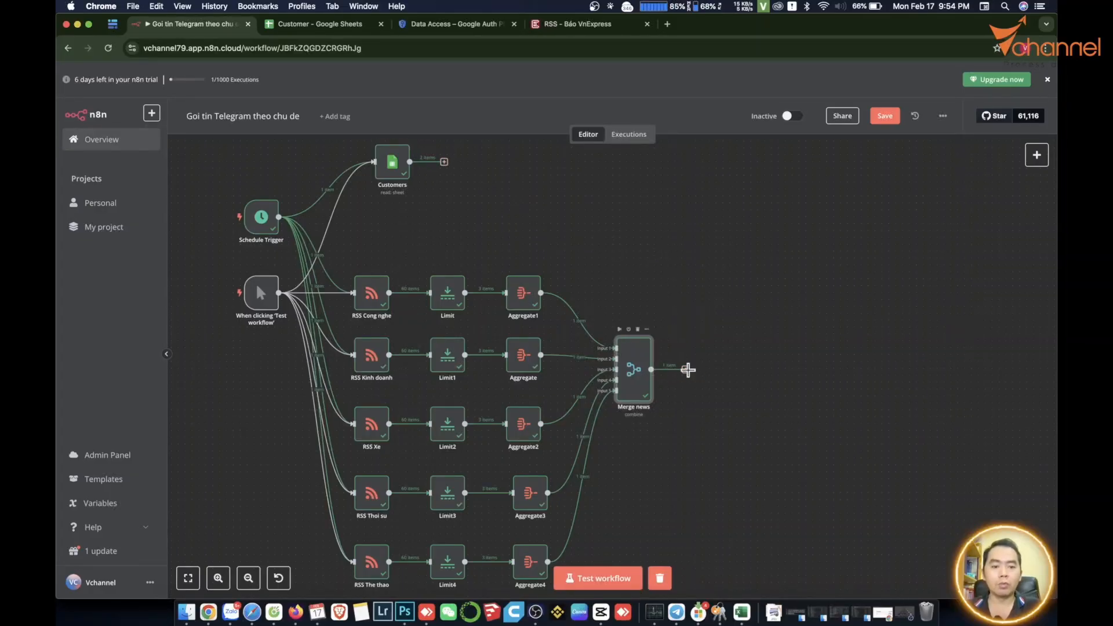
{"action": "left_click", "coordinate": [686, 369]}
{"action": "type", "text": "mé"}
{"action": "type", "text": "rge"}
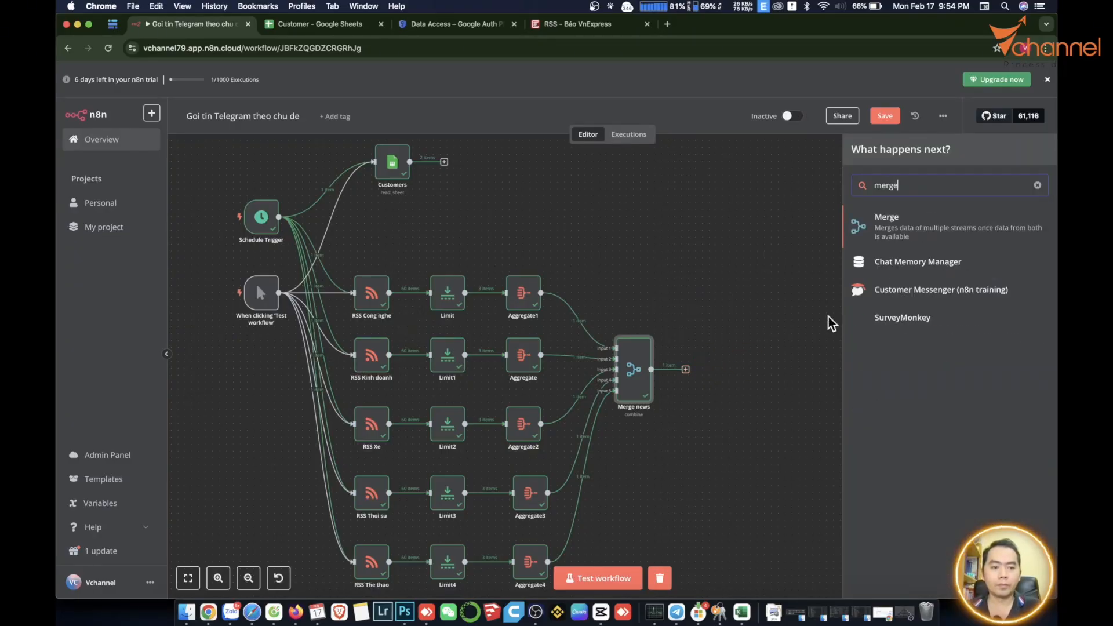
Add a Merge node after Merge news set to Combine by All Possible Combinations.
{"action": "left_click", "coordinate": [881, 222]}
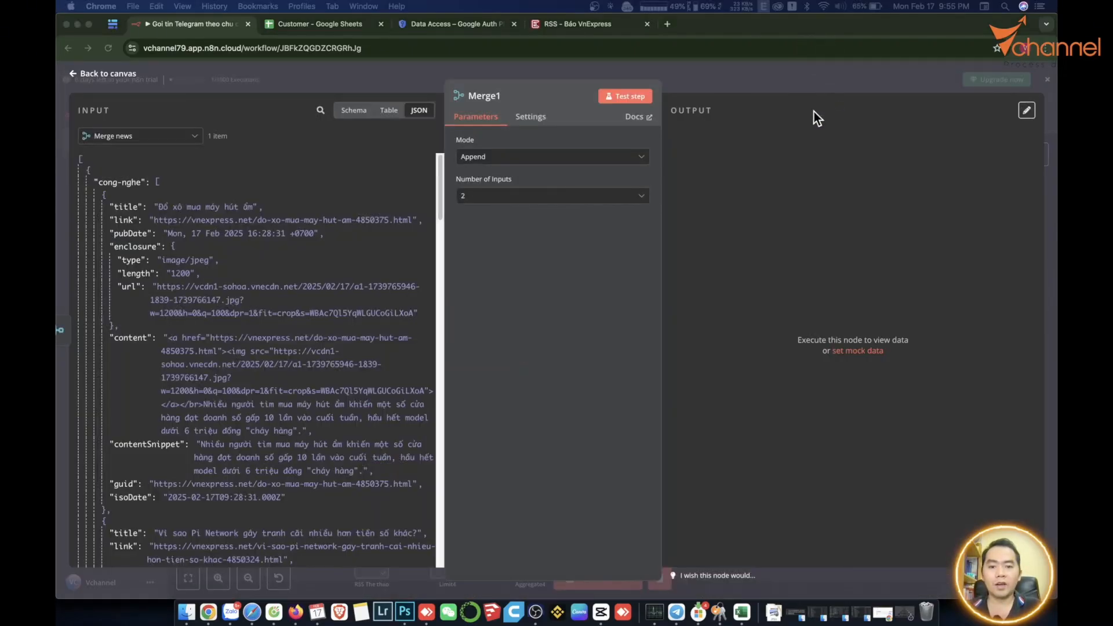
{"action": "left_click", "coordinate": [571, 155]}
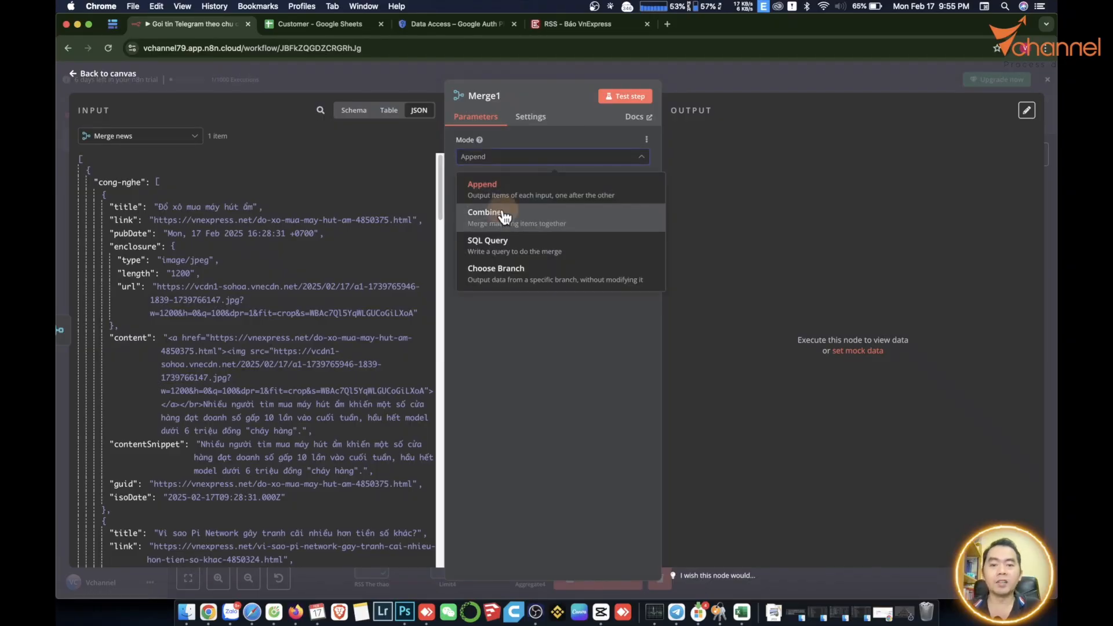
{"action": "left_click", "coordinate": [502, 211]}
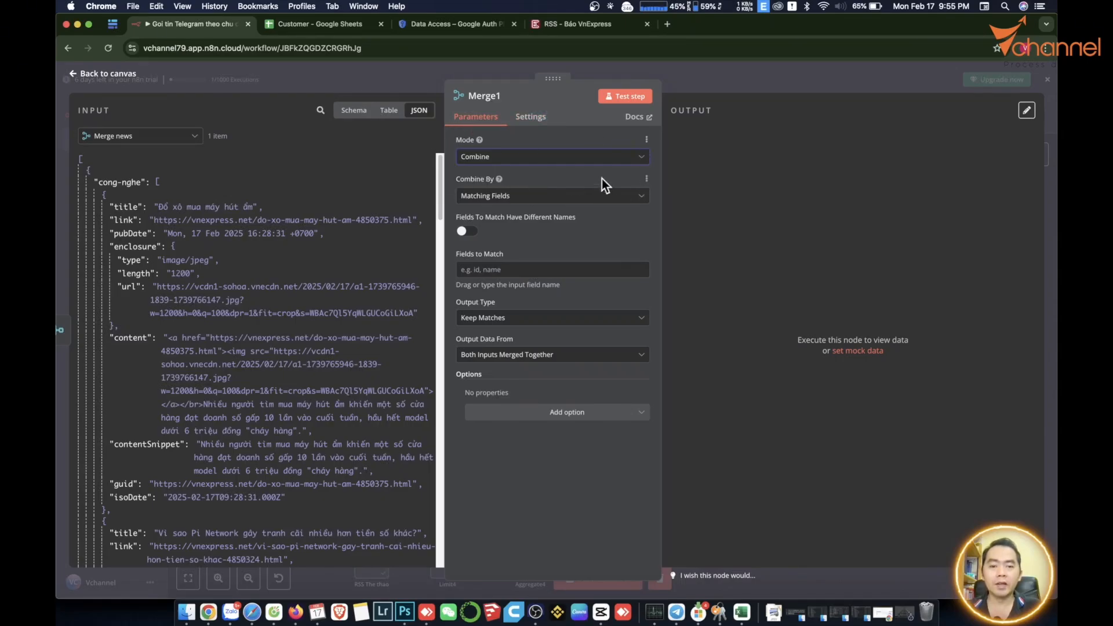
{"action": "left_click", "coordinate": [536, 197]}
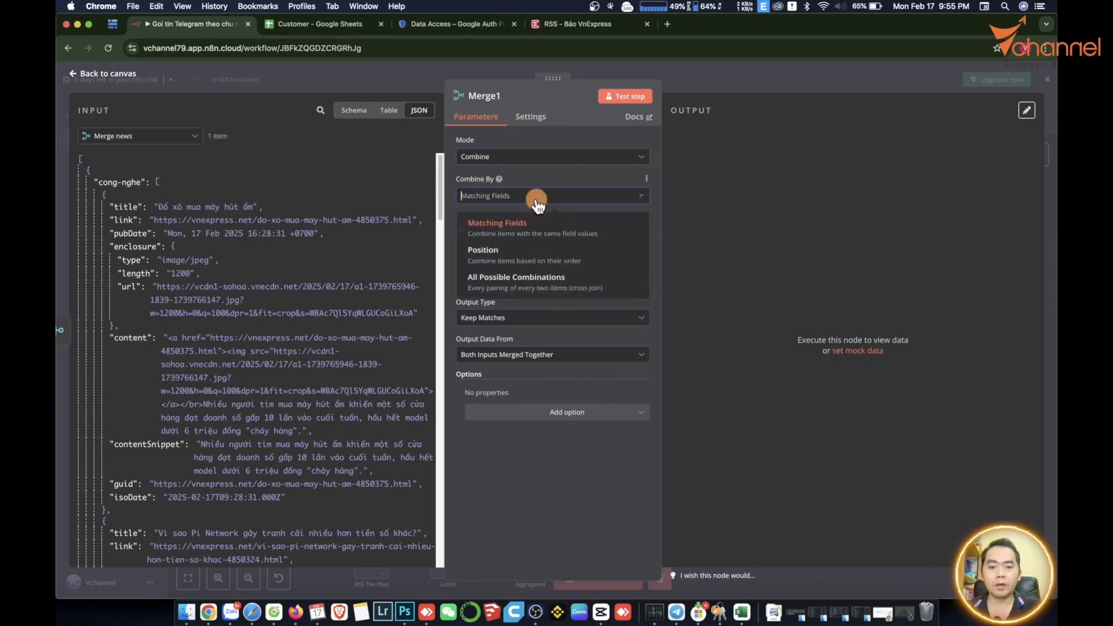
{"action": "left_click", "coordinate": [502, 285]}
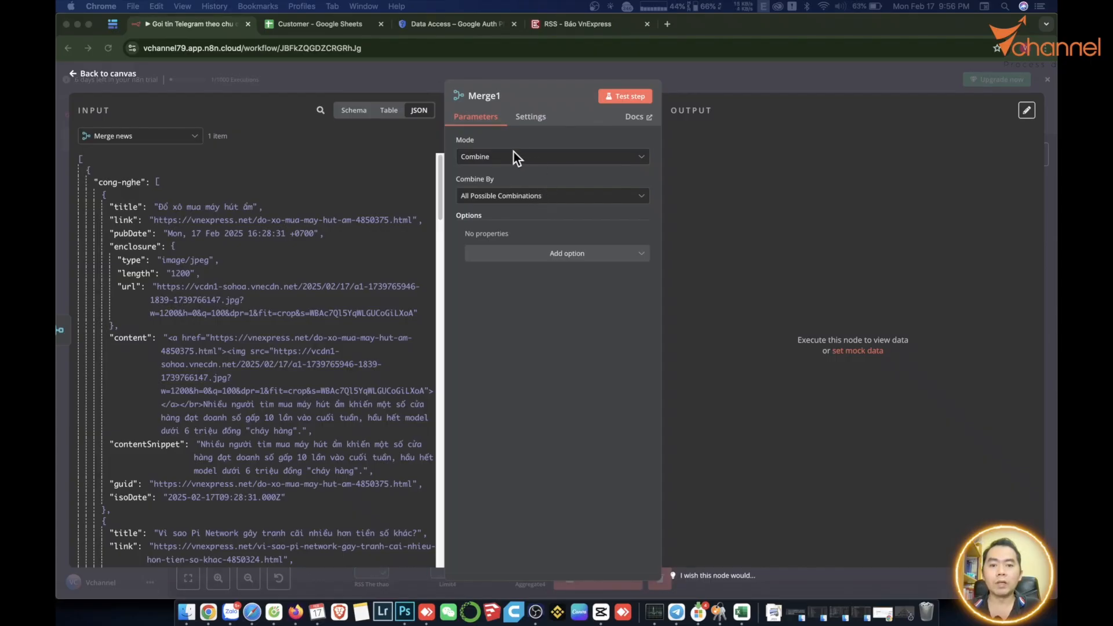
{"action": "left_click", "coordinate": [412, 584]}
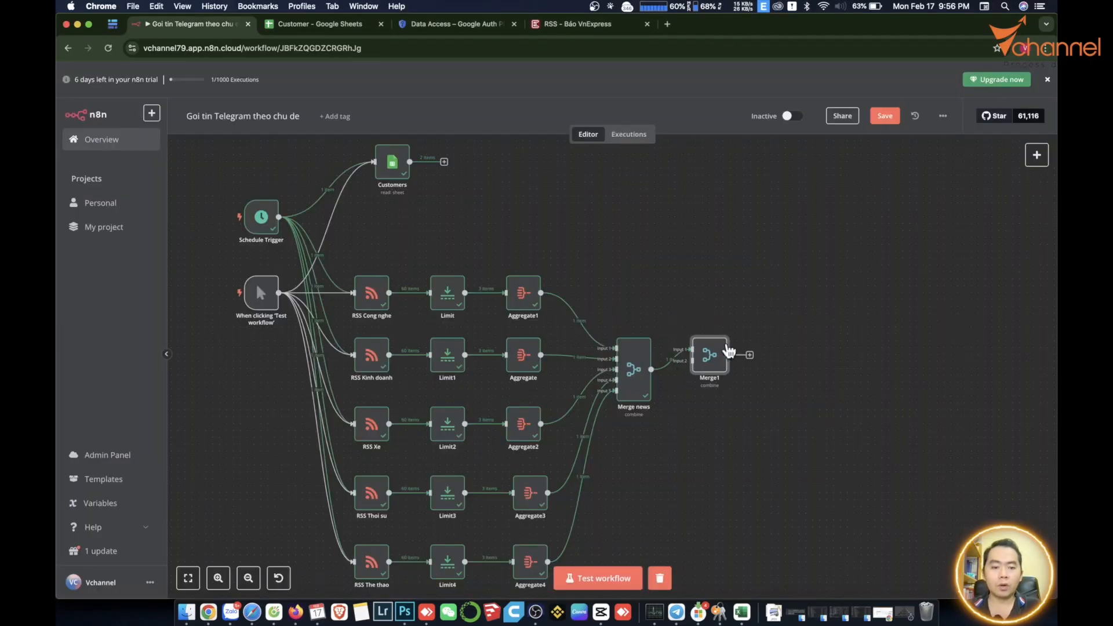
Wire Customers to Merge1 Input 1 and Merge news to Input 2, then run and inspect.
{"action": "left_click_drag", "start_coordinate": [712, 363], "coordinate": [753, 286]}
{"action": "left_click", "coordinate": [704, 304]}
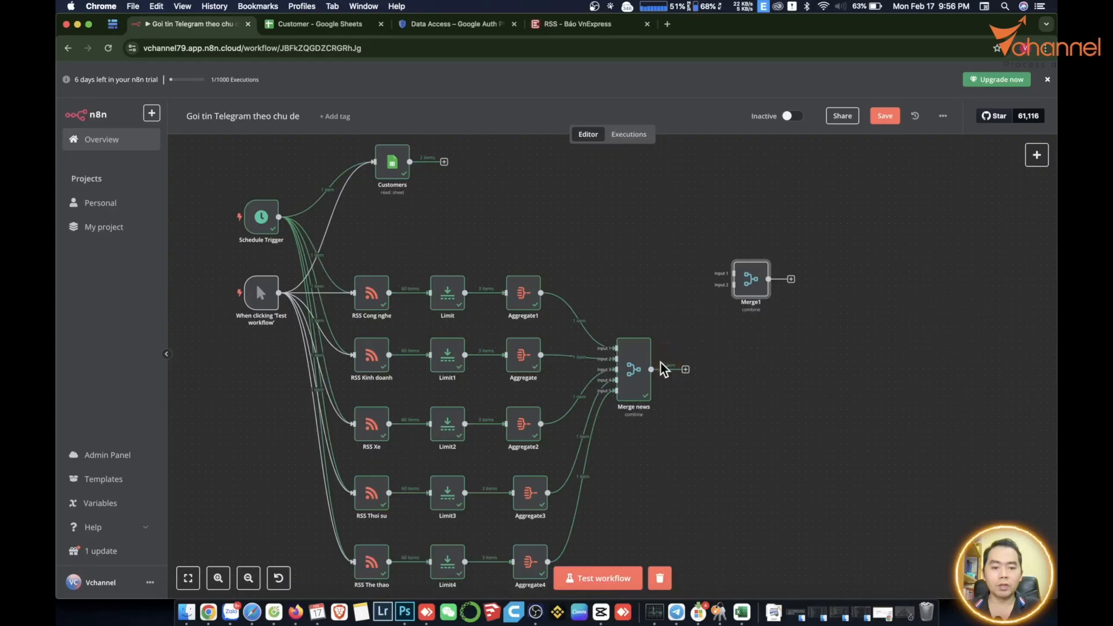
{"action": "left_click_drag", "start_coordinate": [687, 372], "coordinate": [728, 291]}
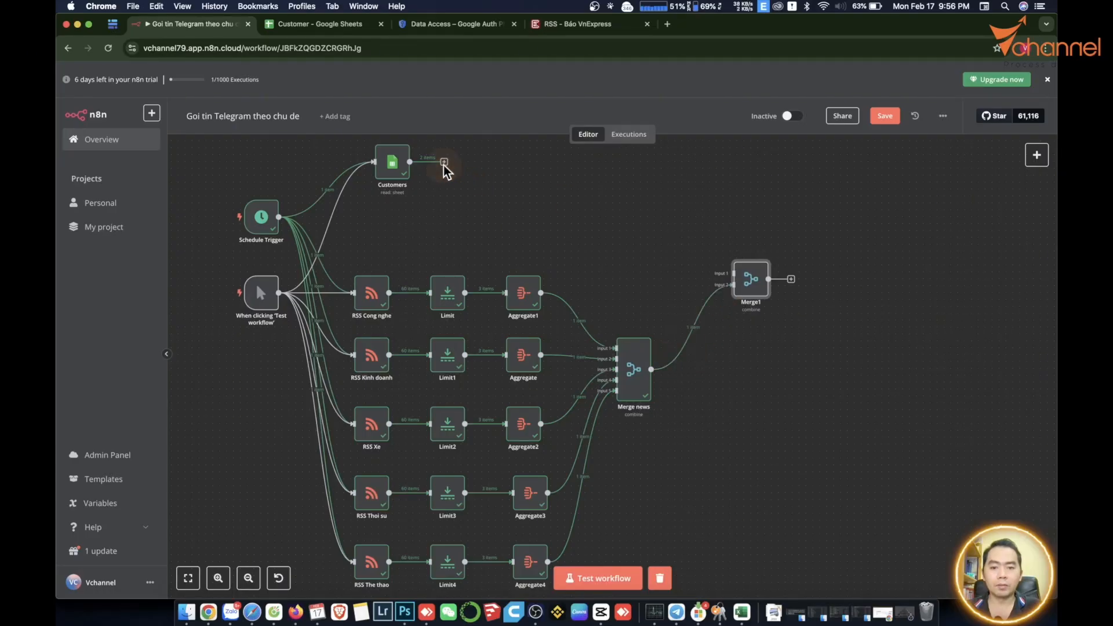
{"action": "left_click_drag", "start_coordinate": [444, 166], "coordinate": [734, 277]}
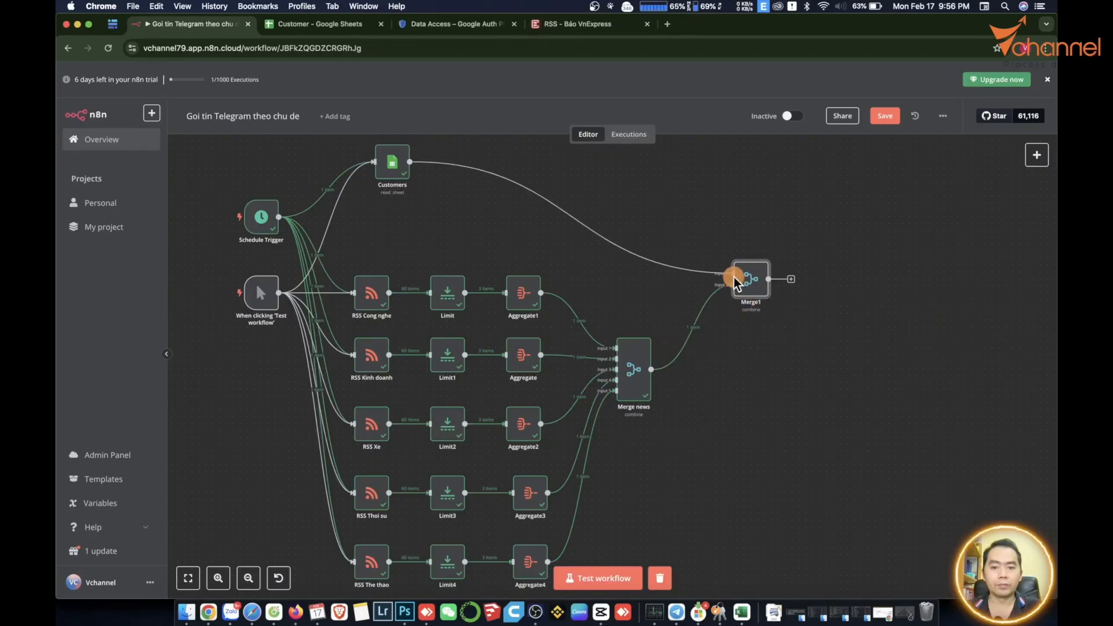
{"action": "left_click", "coordinate": [619, 579]}
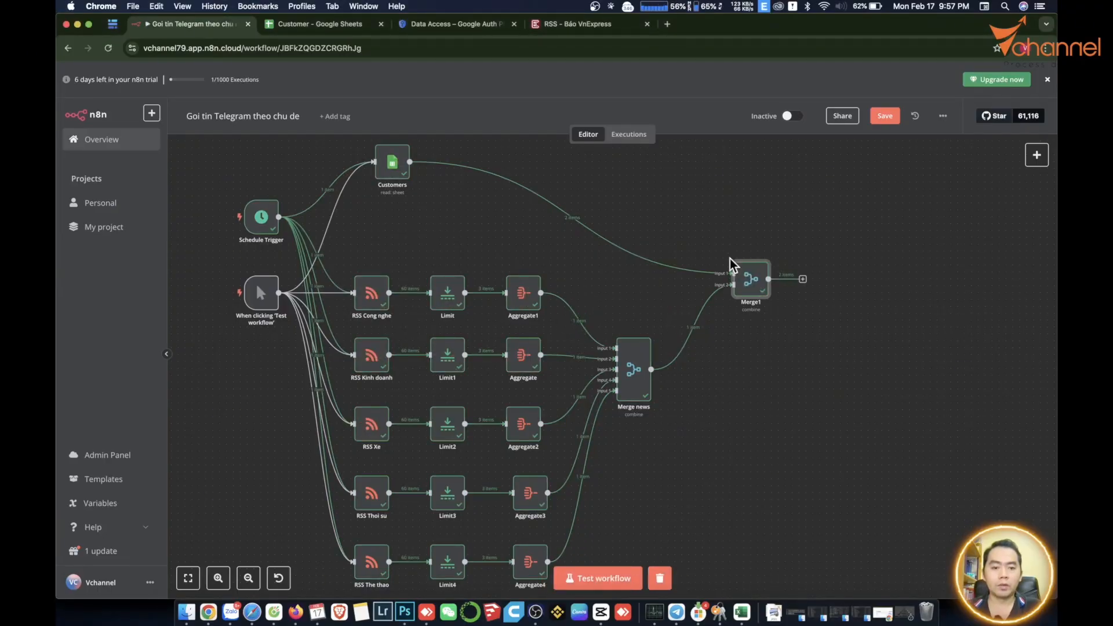
{"action": "double_click", "coordinate": [752, 283]}
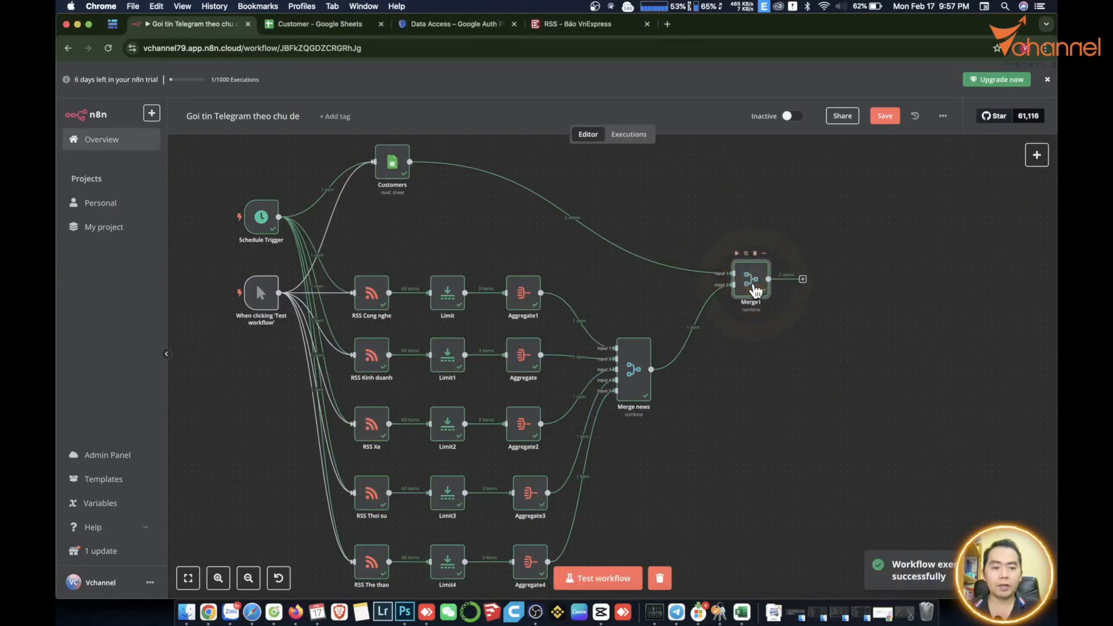
{"action": "left_click_drag", "start_coordinate": [741, 194], "coordinate": [792, 191]}
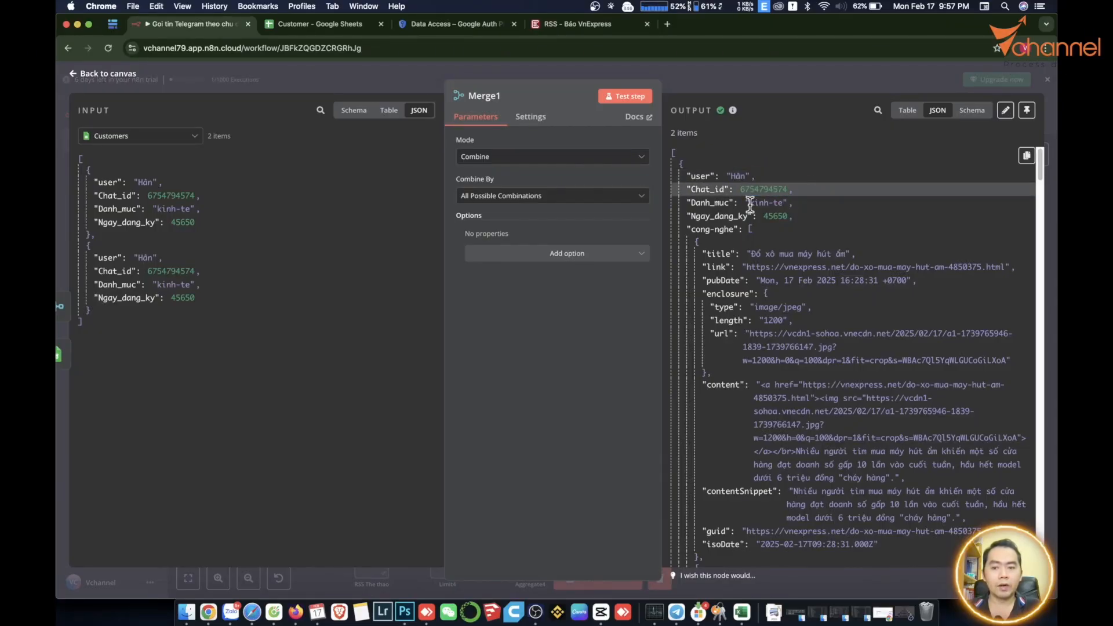
Rename the Merge1 node to Merge_Customer_News.
{"action": "left_click", "coordinate": [778, 228]}
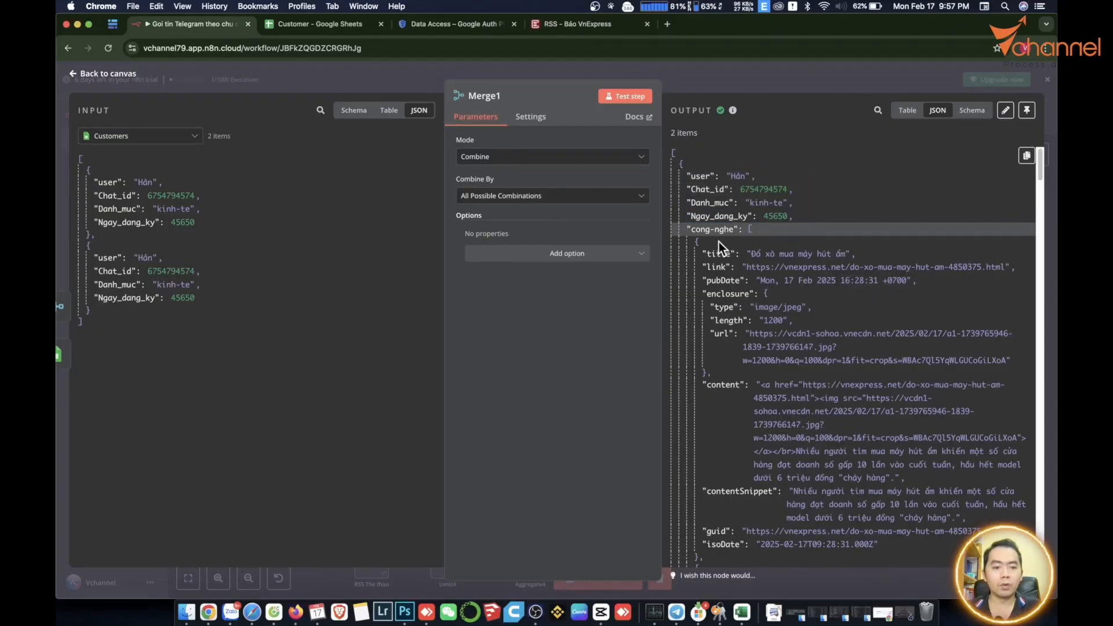
{"action": "scroll", "coordinate": [747, 353], "scroll_direction": "down", "scroll_amount": 5}
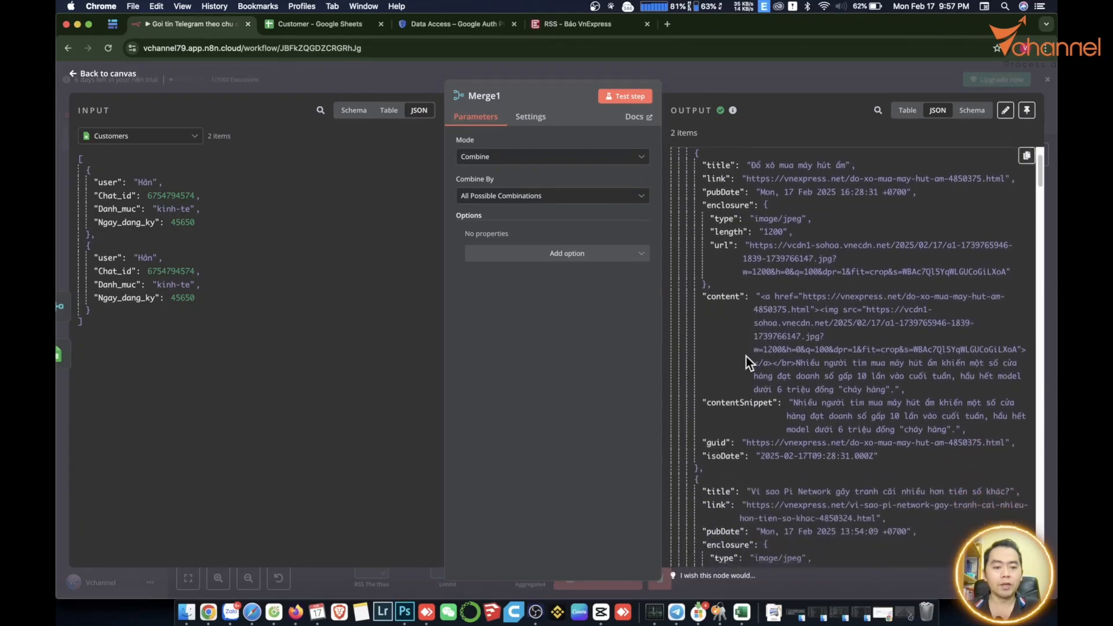
{"action": "left_click", "coordinate": [494, 96]}
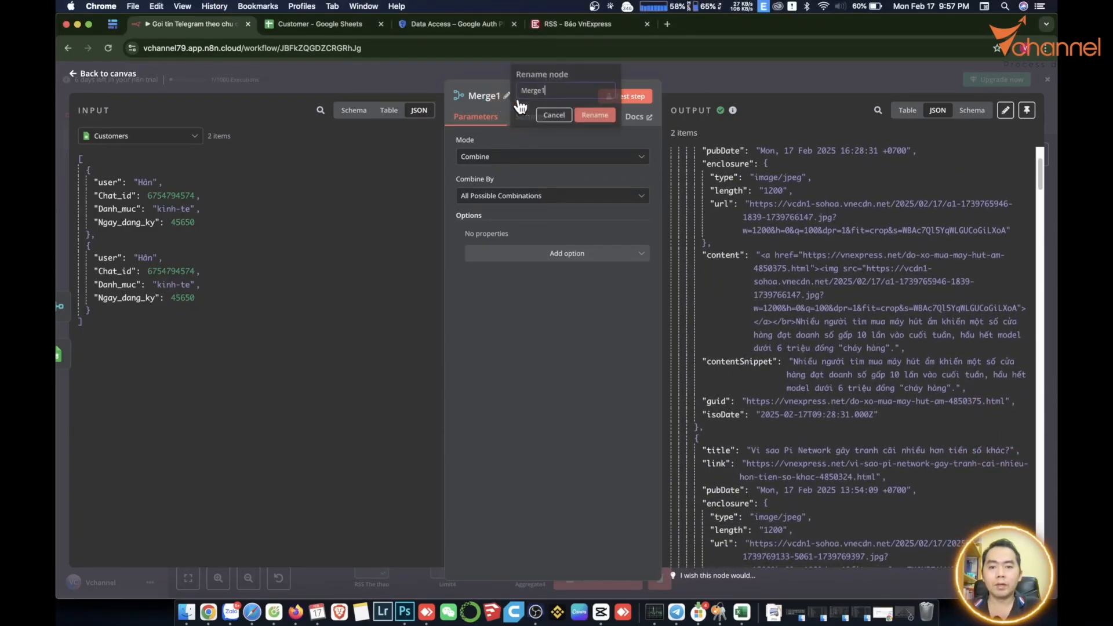
{"action": "key", "text": "BackSpace"}
{"action": "type", "text": "Customer"}
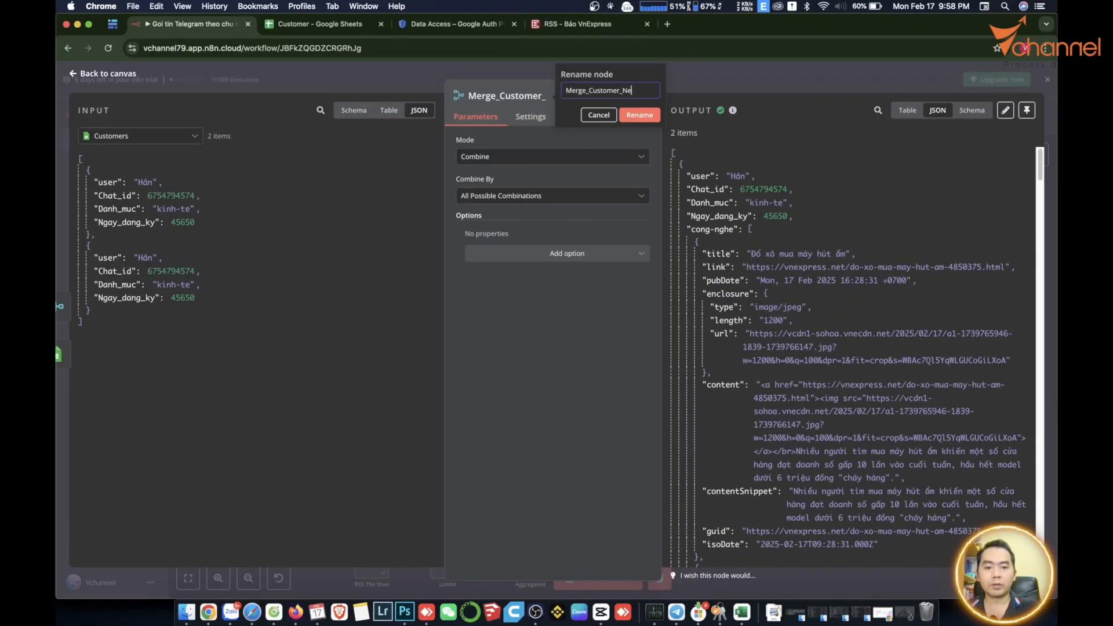
{"action": "type", "text": "s"}
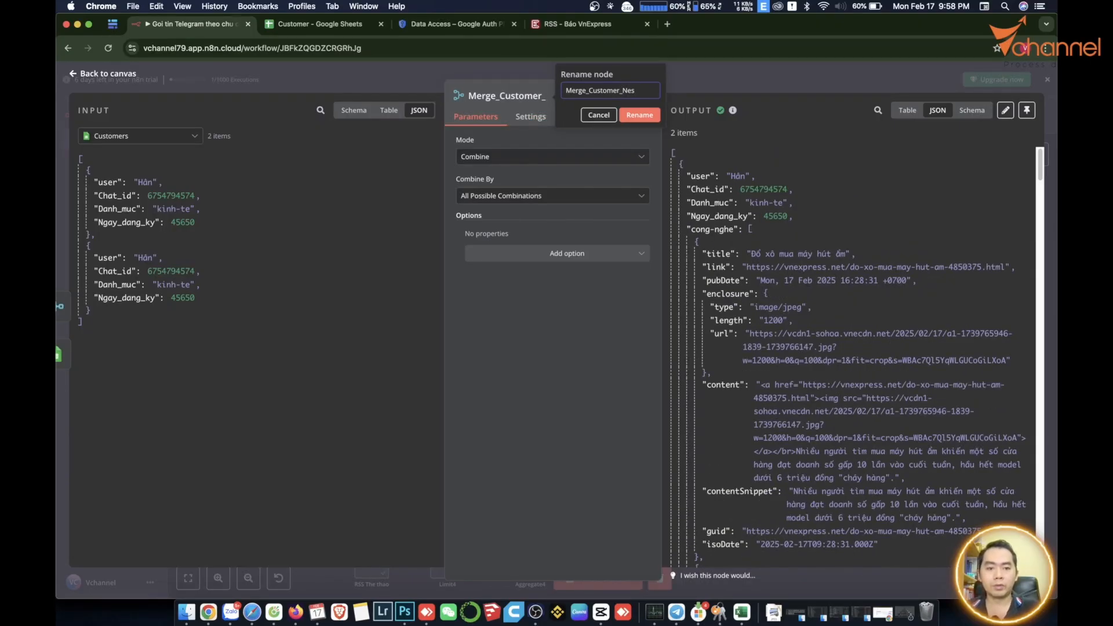
{"action": "left_click", "coordinate": [698, 232]}
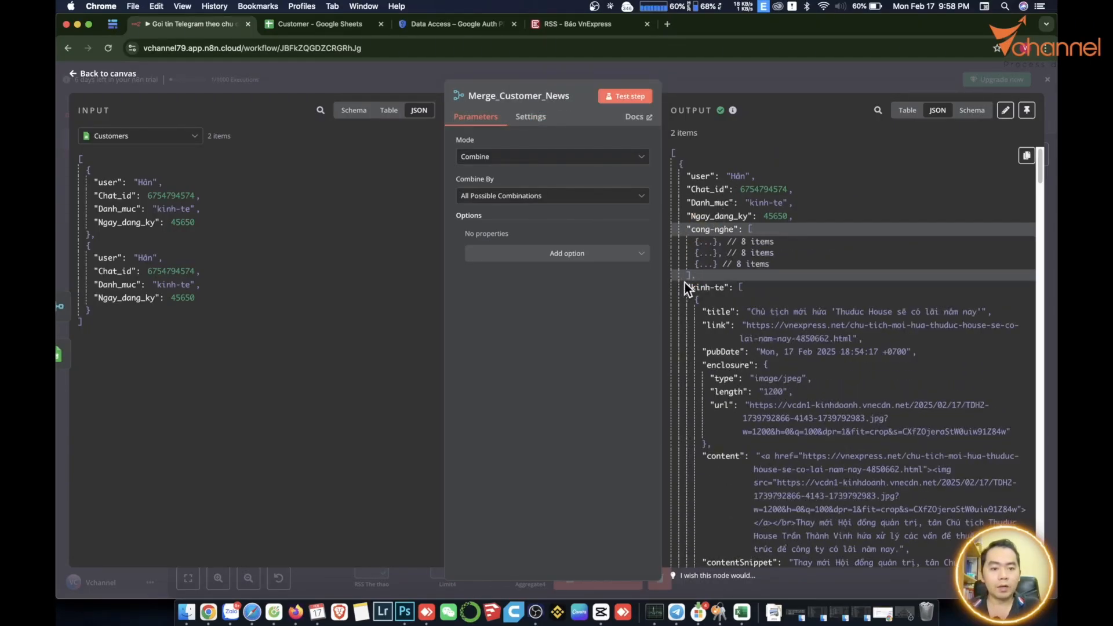
Collapse the cong-nghe and kinh-te article arrays to review the Danh_muc output.
{"action": "left_click", "coordinate": [684, 282]}
{"action": "left_click", "coordinate": [696, 255]}
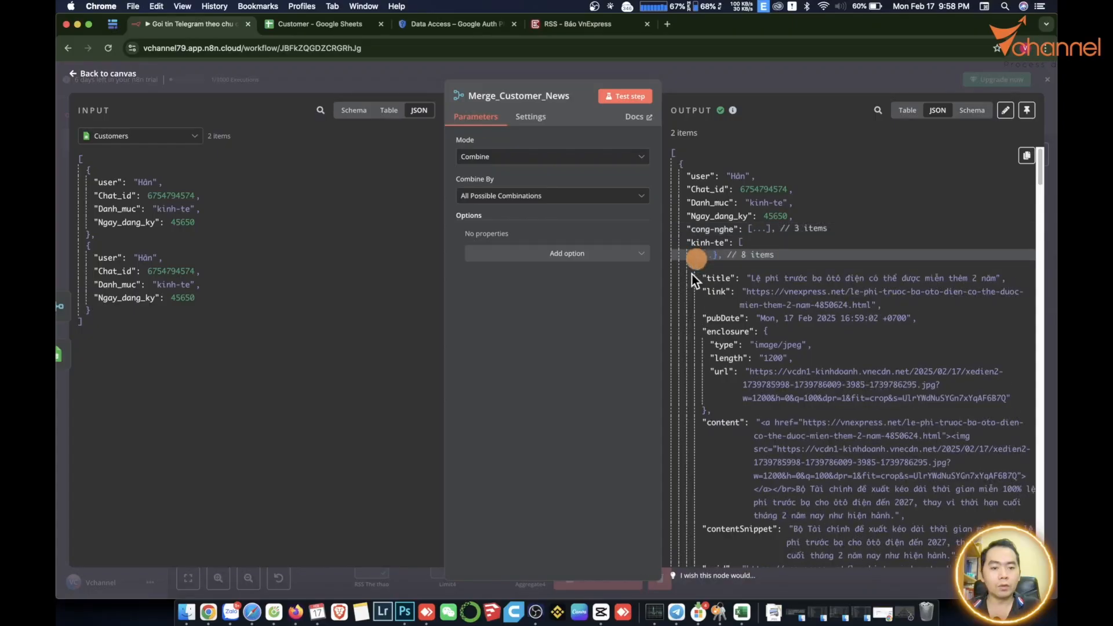
{"action": "left_click", "coordinate": [692, 269]}
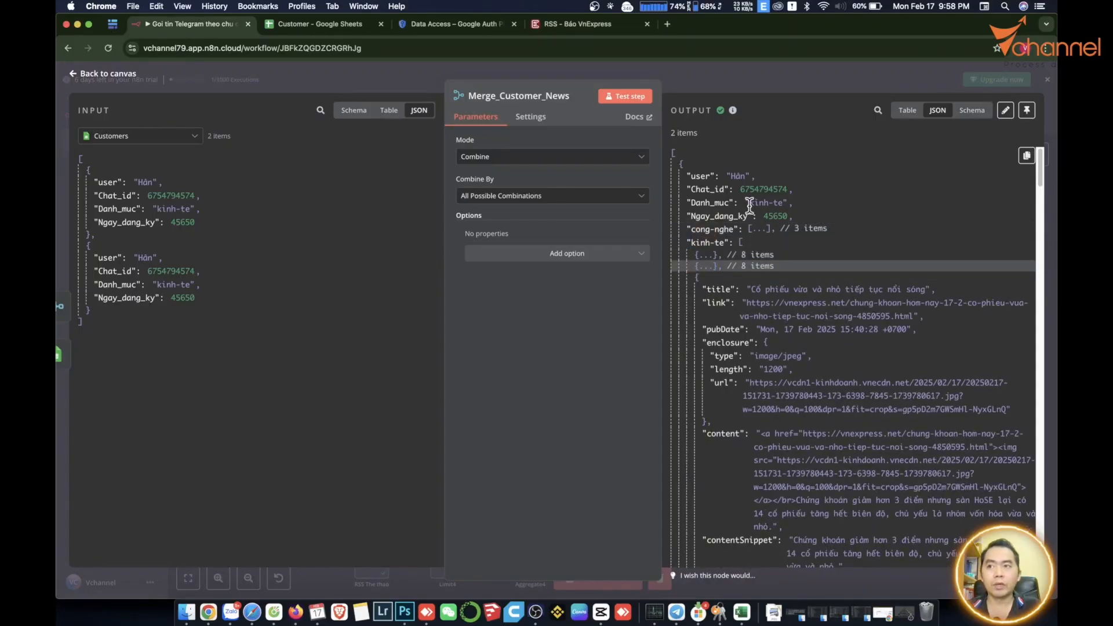
{"action": "left_click_drag", "start_coordinate": [749, 204], "coordinate": [784, 204]}
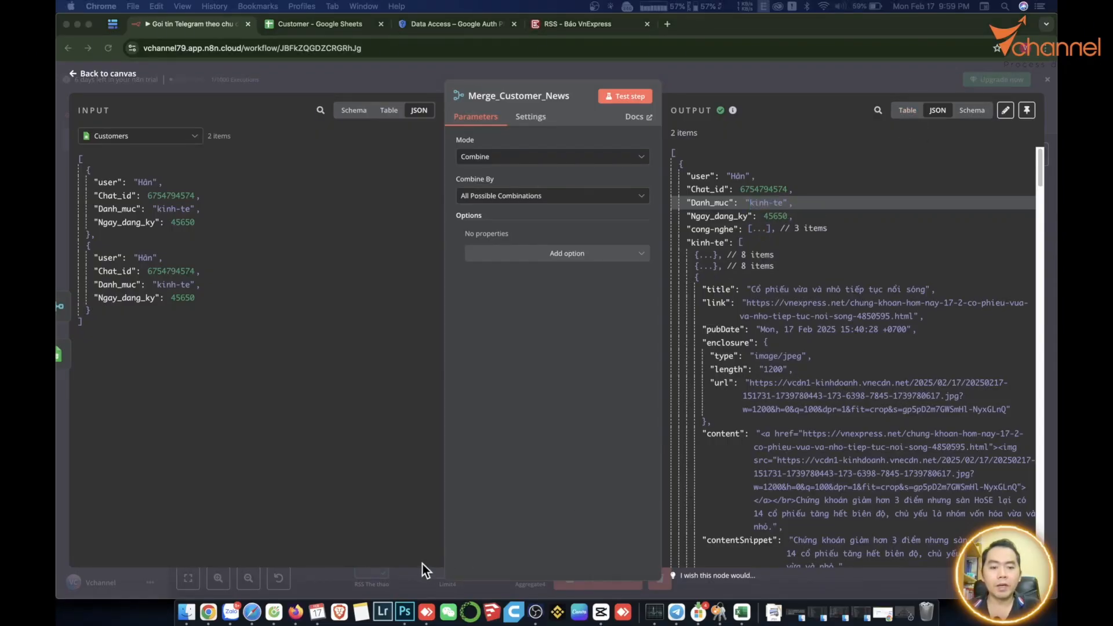
{"action": "left_click", "coordinate": [418, 571]}
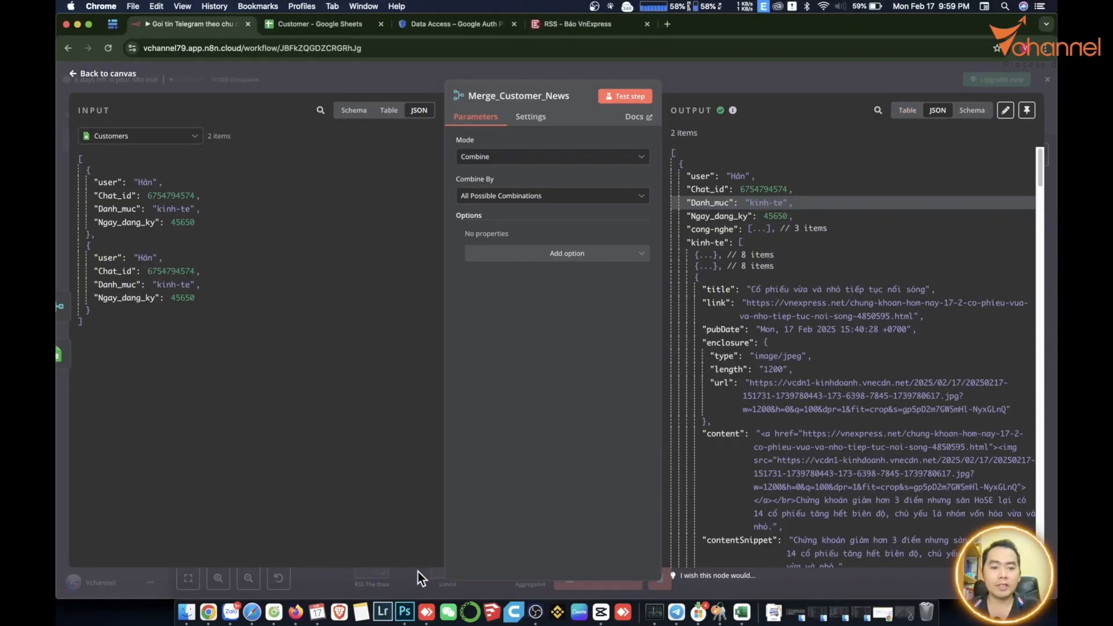
{"action": "left_click", "coordinate": [418, 571]}
Add an Edit Fields (Set) step after Merge_Customer_News with a new field.
{"action": "left_click", "coordinate": [767, 277]}
{"action": "type", "text": "set"}
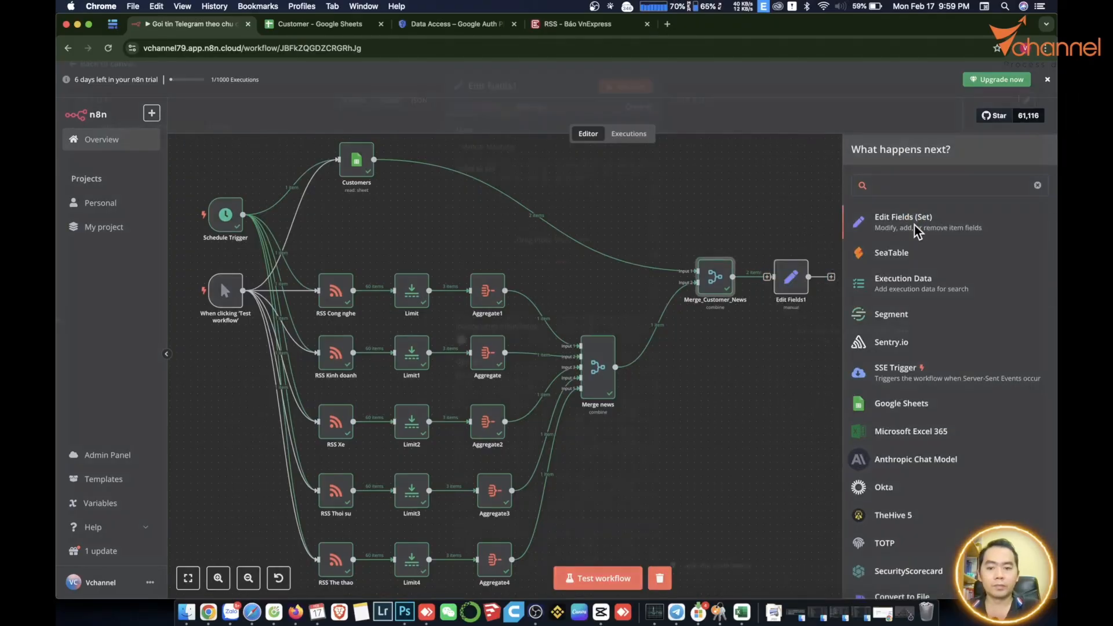
{"action": "left_click", "coordinate": [914, 229]}
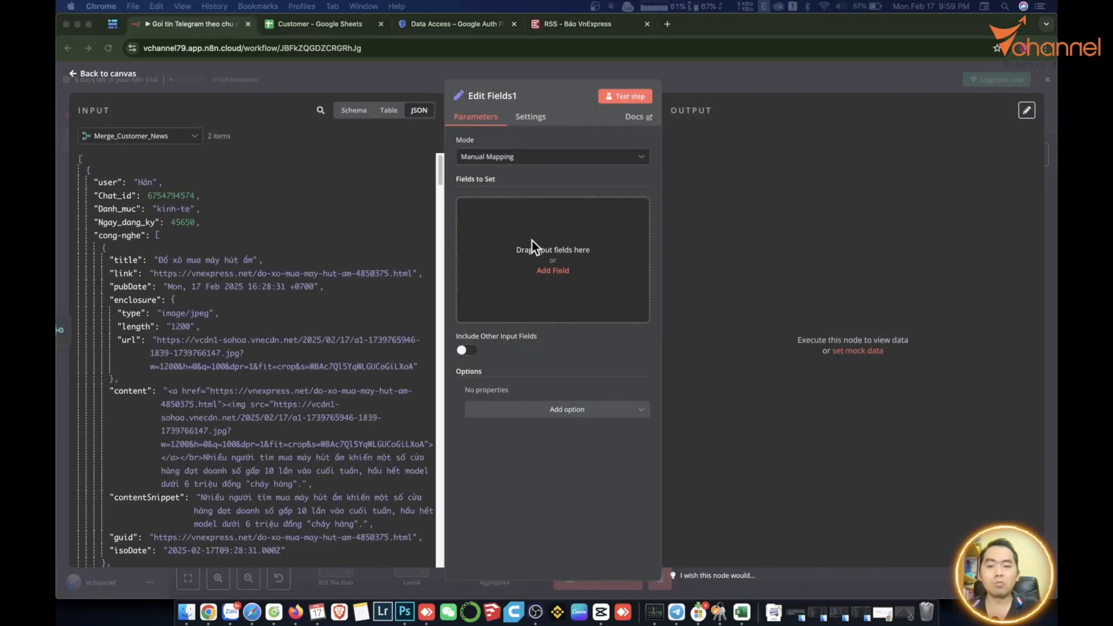
{"action": "left_click", "coordinate": [548, 272]}
{"action": "left_click", "coordinate": [548, 272]}
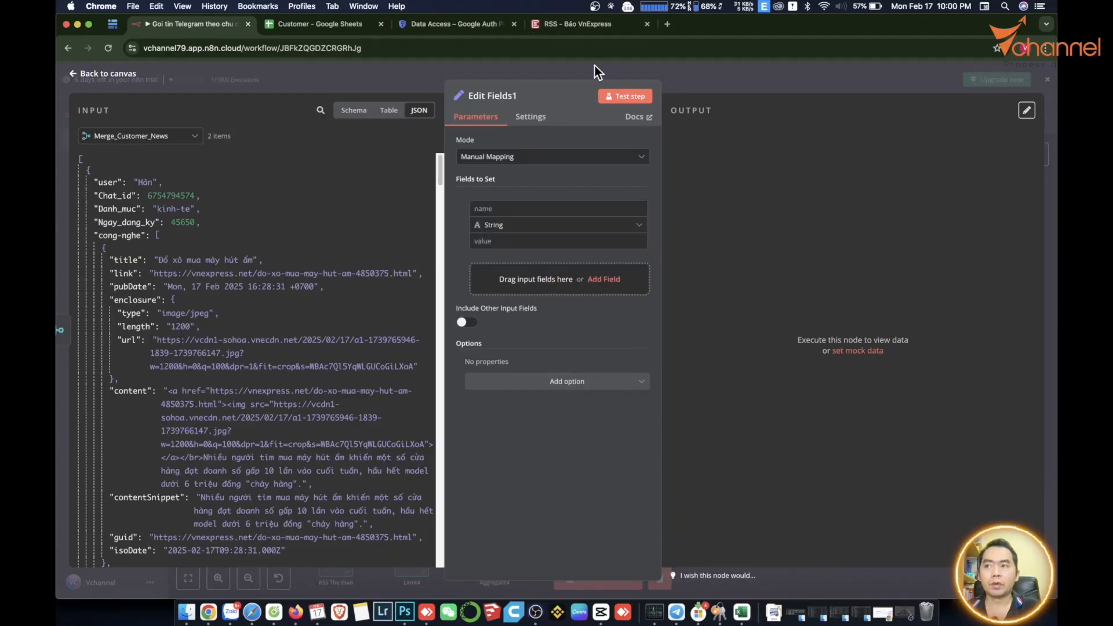
Name the field Customer_category, make it an Array, and switch its value to Expression.
{"action": "left_click", "coordinate": [516, 208]}
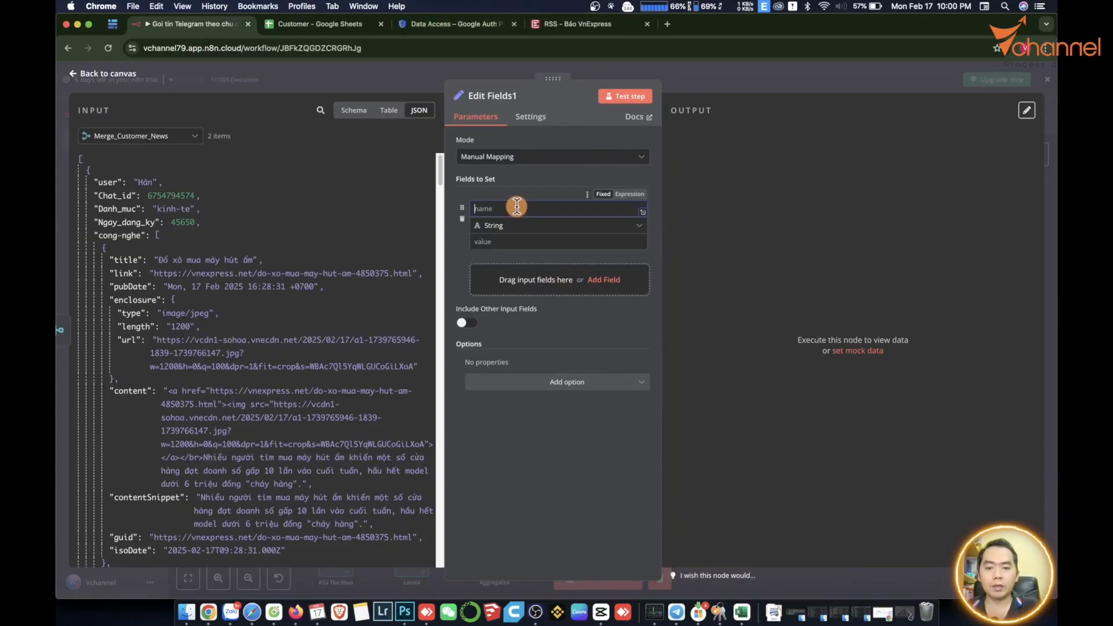
{"action": "type", "text": "Customer_"}
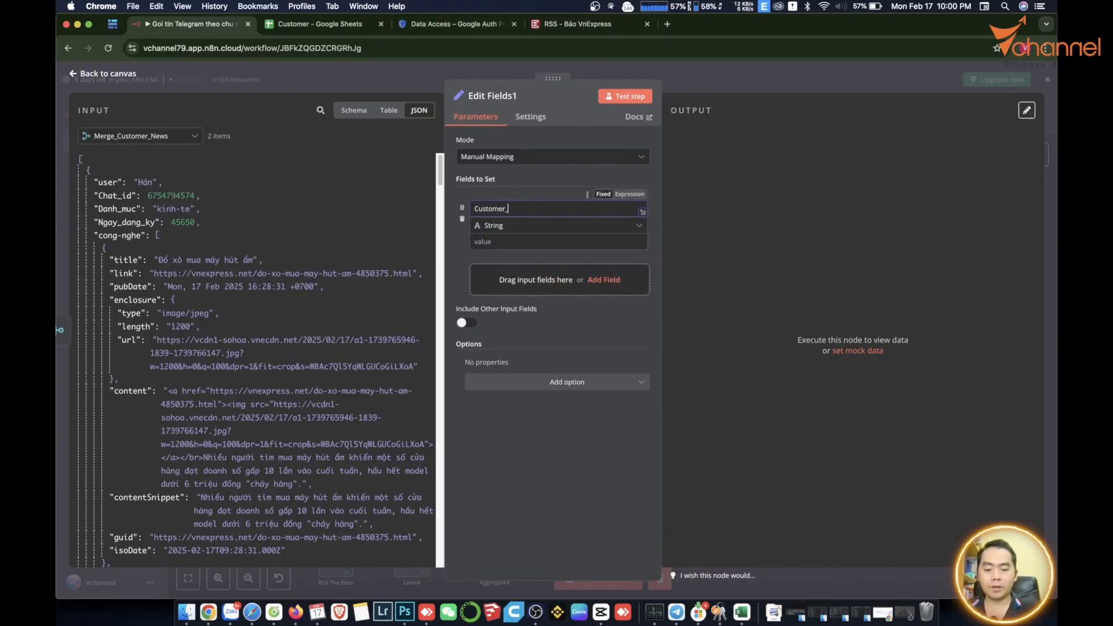
{"action": "type", "text": "cat"}
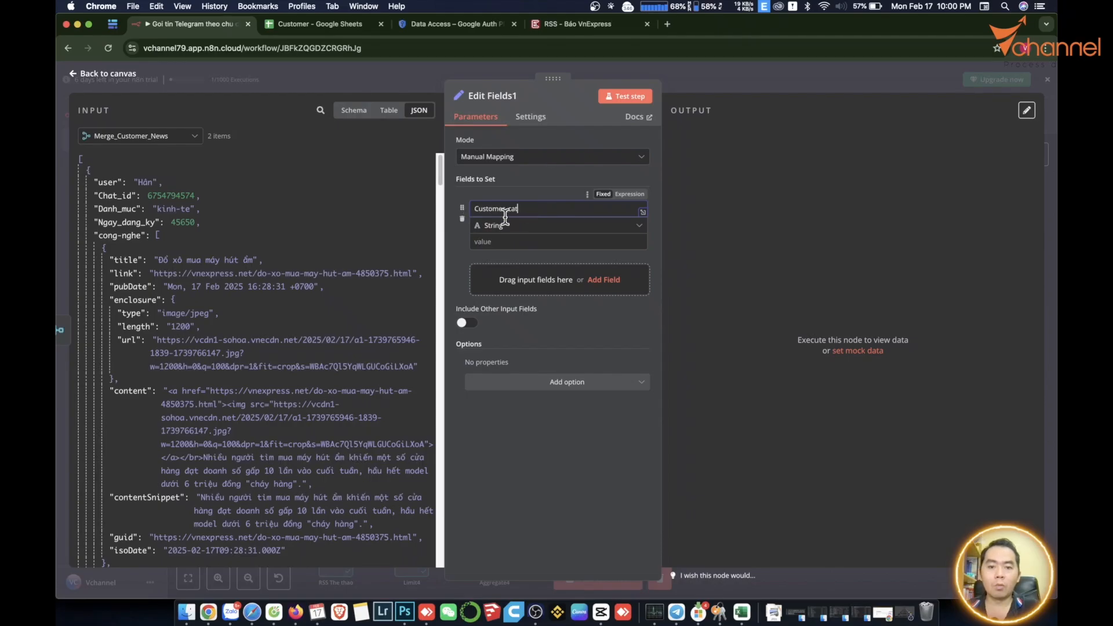
{"action": "type", "text": "egory"}
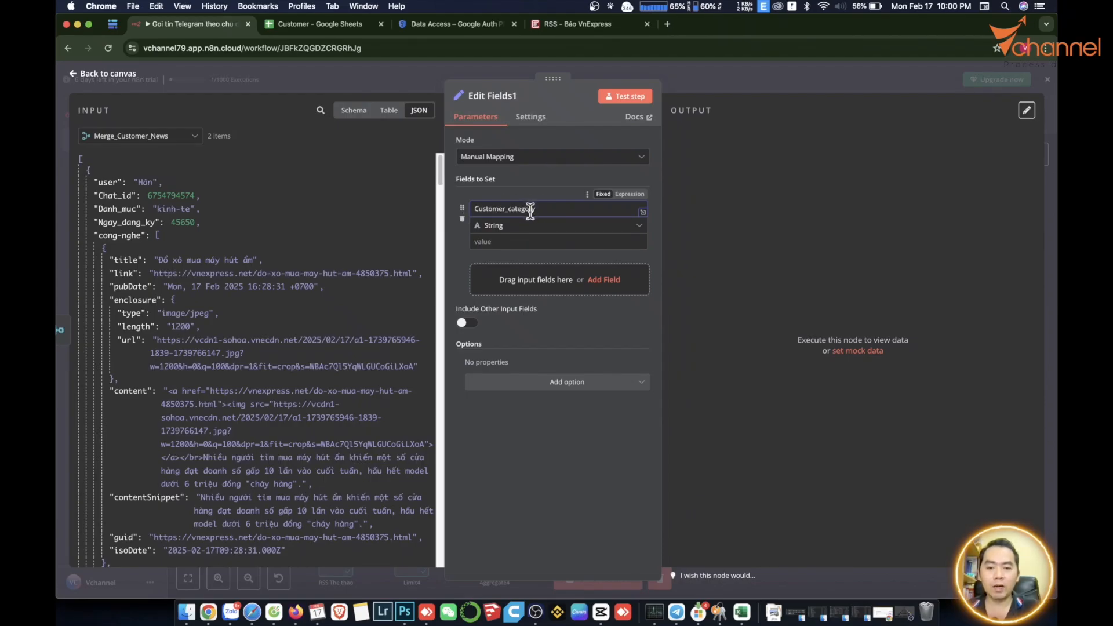
{"action": "left_click", "coordinate": [505, 232]}
{"action": "left_click", "coordinate": [518, 318]}
{"action": "left_click", "coordinate": [516, 313]}
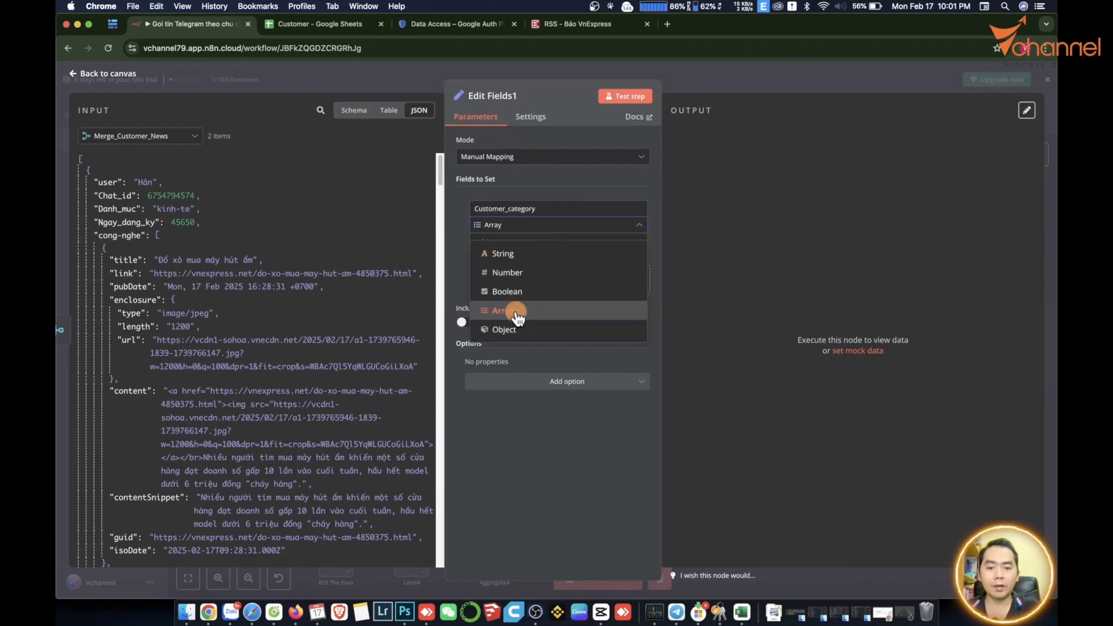
{"action": "left_click", "coordinate": [506, 242]}
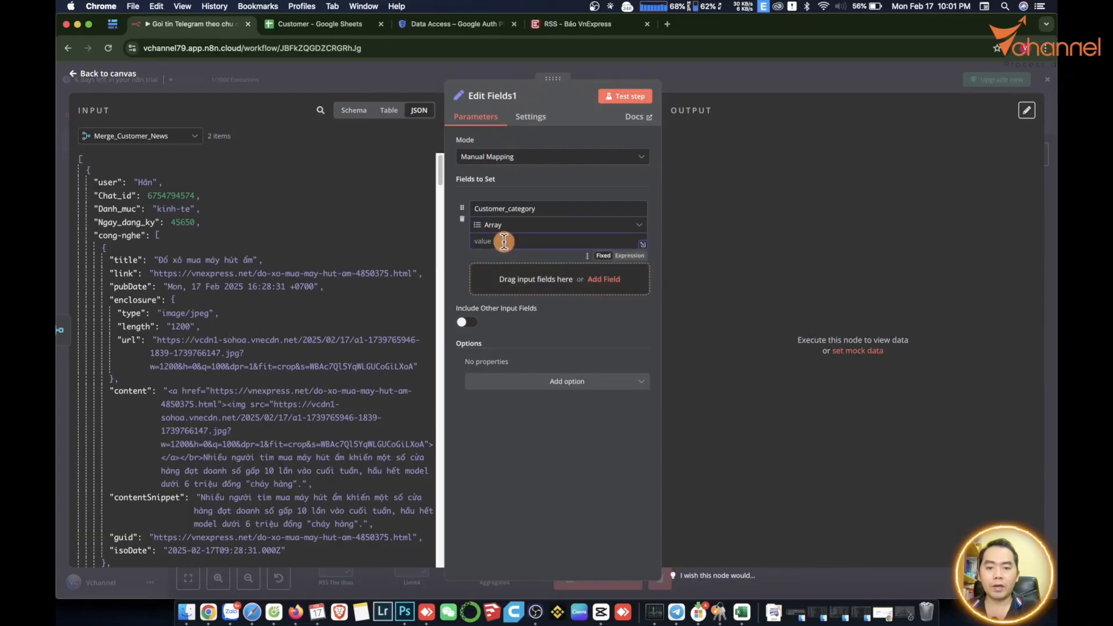
{"action": "left_click", "coordinate": [629, 255]}
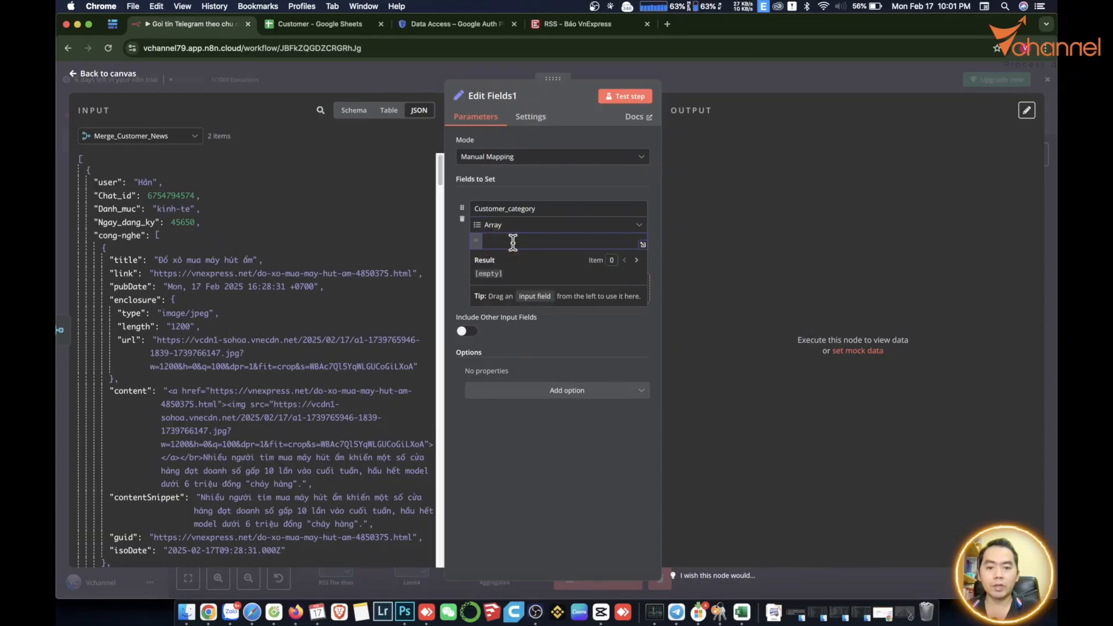
Set the Customer_category value to the expression {{ $json[$json.Danh_muc] }}.
{"action": "type", "text": "{{ "}
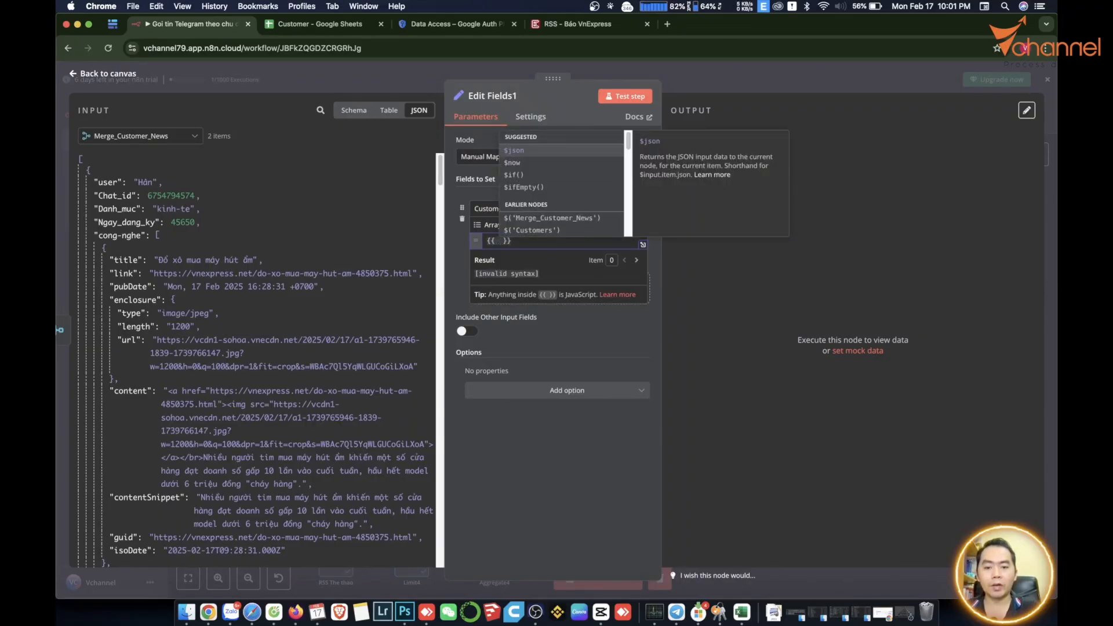
{"action": "type", "text": "$"}
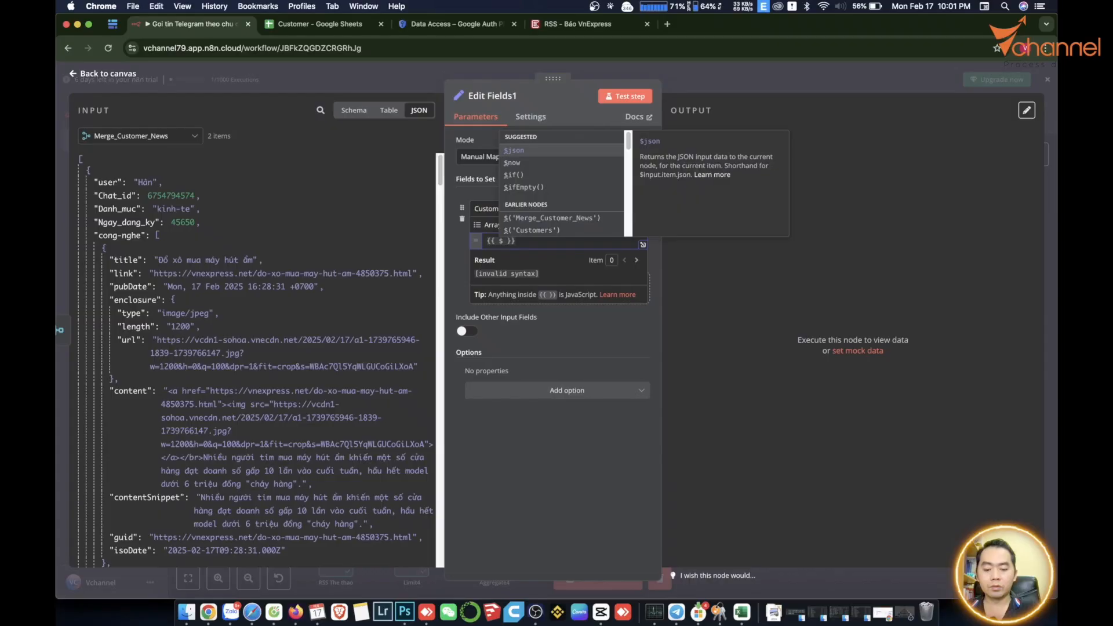
{"action": "type", "text": "json"}
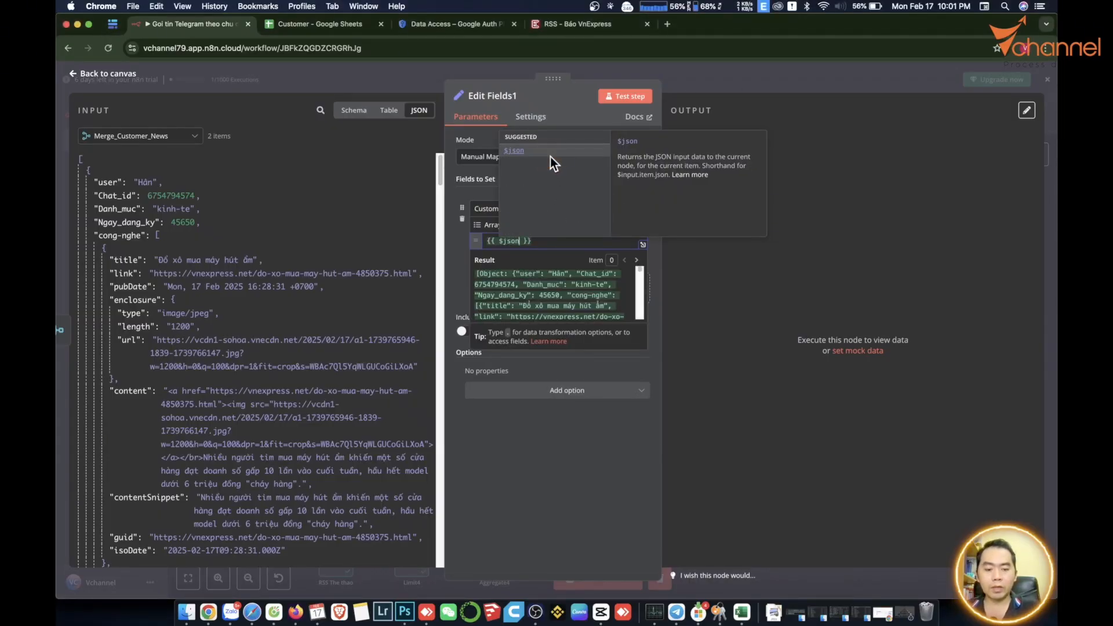
{"action": "type", "text": "."}
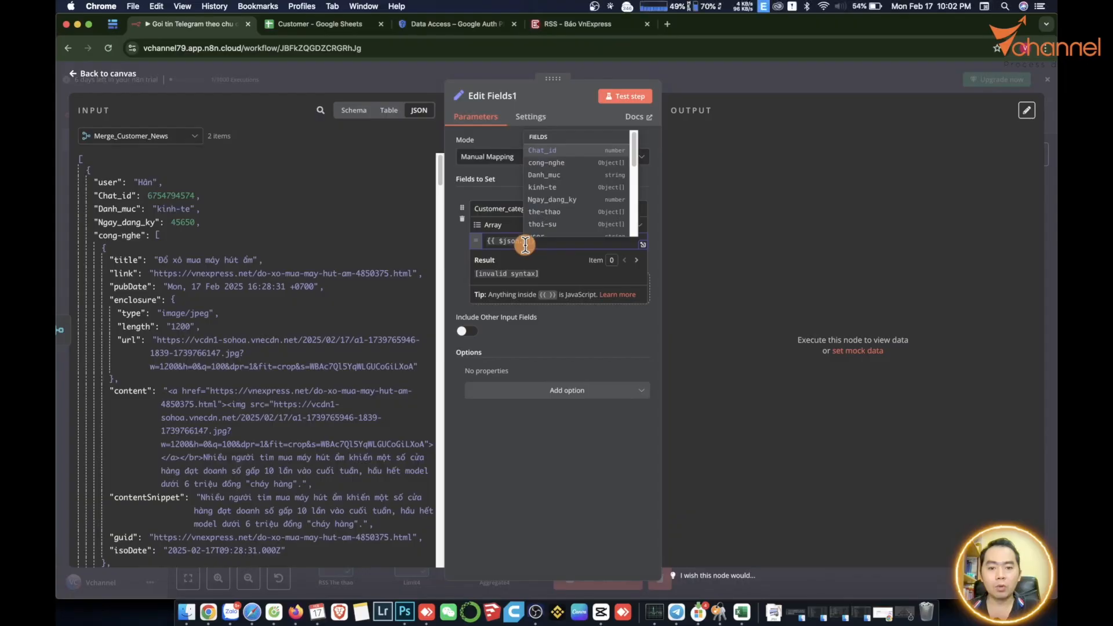
{"action": "key", "text": "BackSpace"}
{"action": "type", "text": "["}
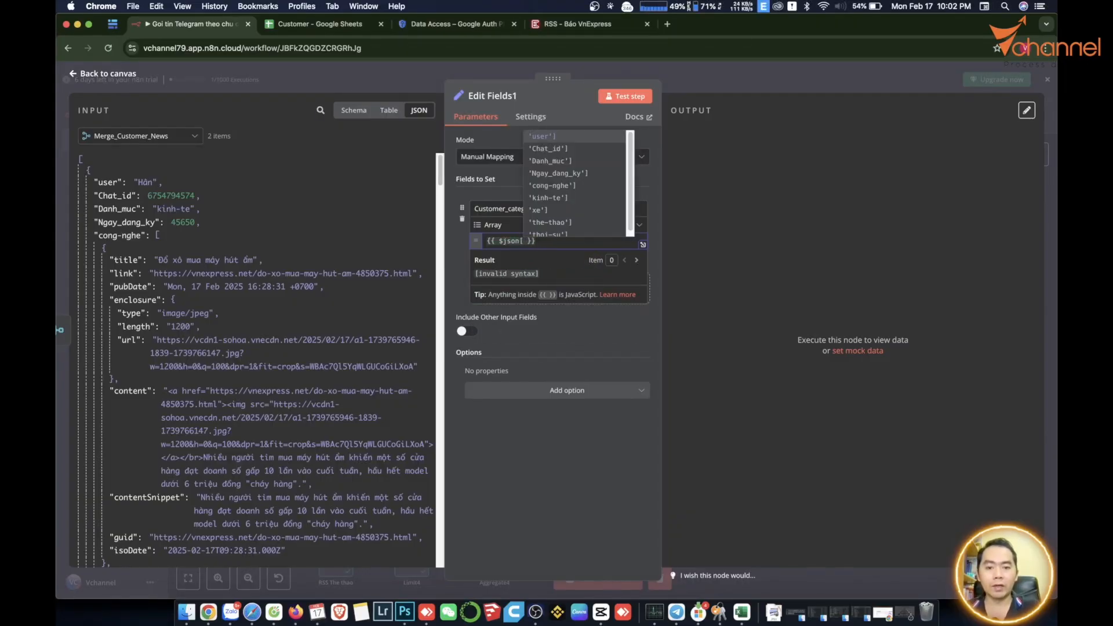
{"action": "left_click", "coordinate": [560, 198]}
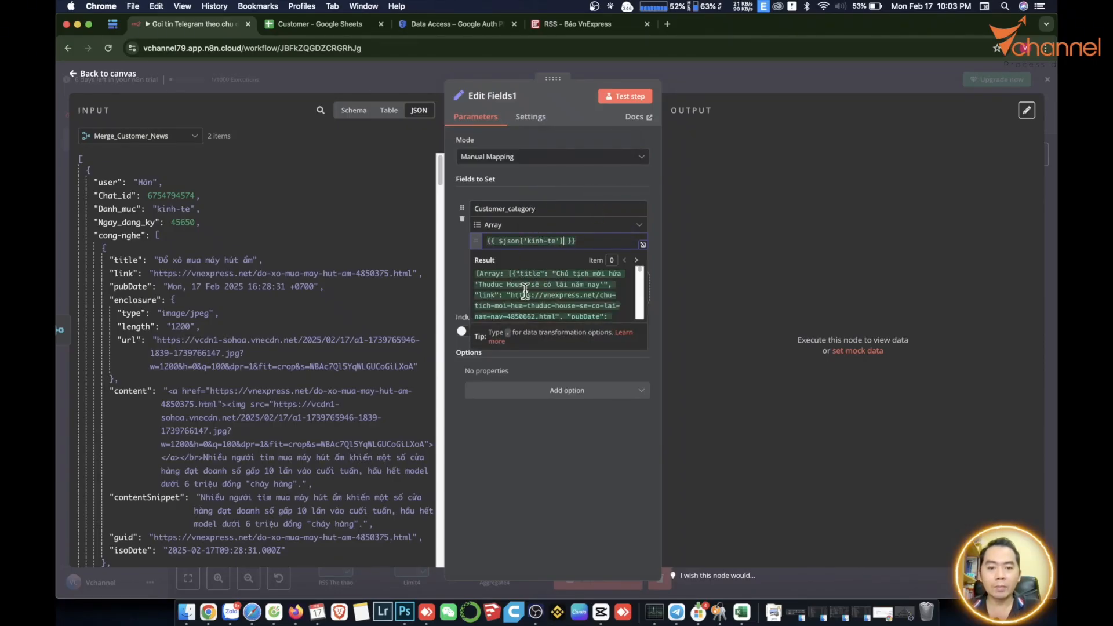
{"action": "scroll", "coordinate": [569, 303], "scroll_direction": "down", "scroll_amount": 10}
{"action": "scroll", "coordinate": [574, 303], "scroll_direction": "up", "scroll_amount": 10}
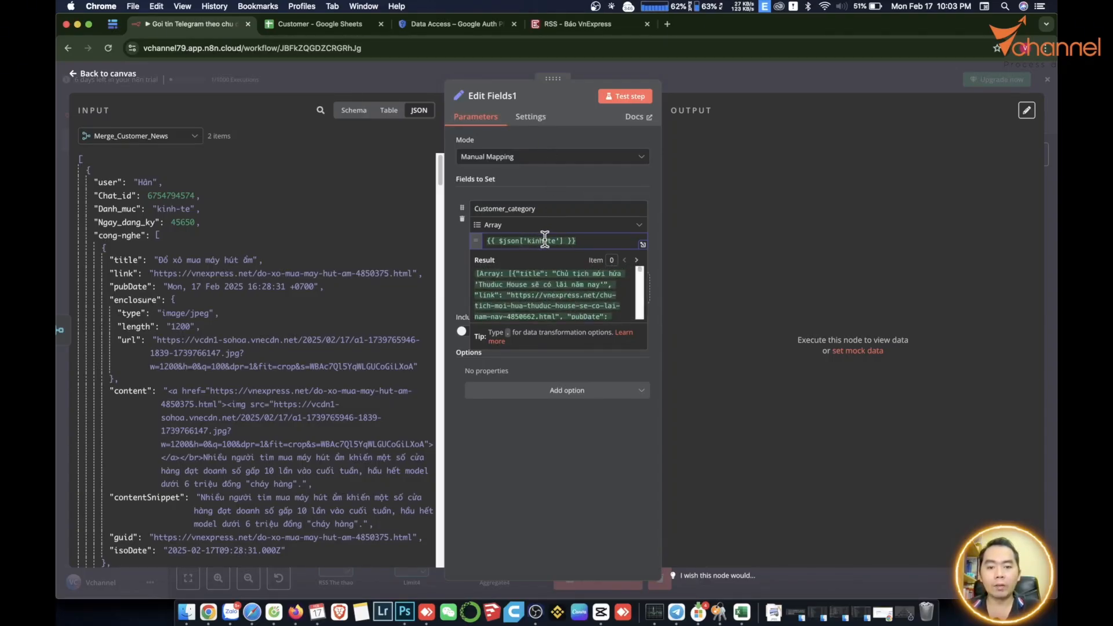
{"action": "key", "text": "BackSpace"}
{"action": "key", "text": "BackSpace"}
{"action": "key", "text": "BackSpace"}
{"action": "key", "text": "BackSpace"}
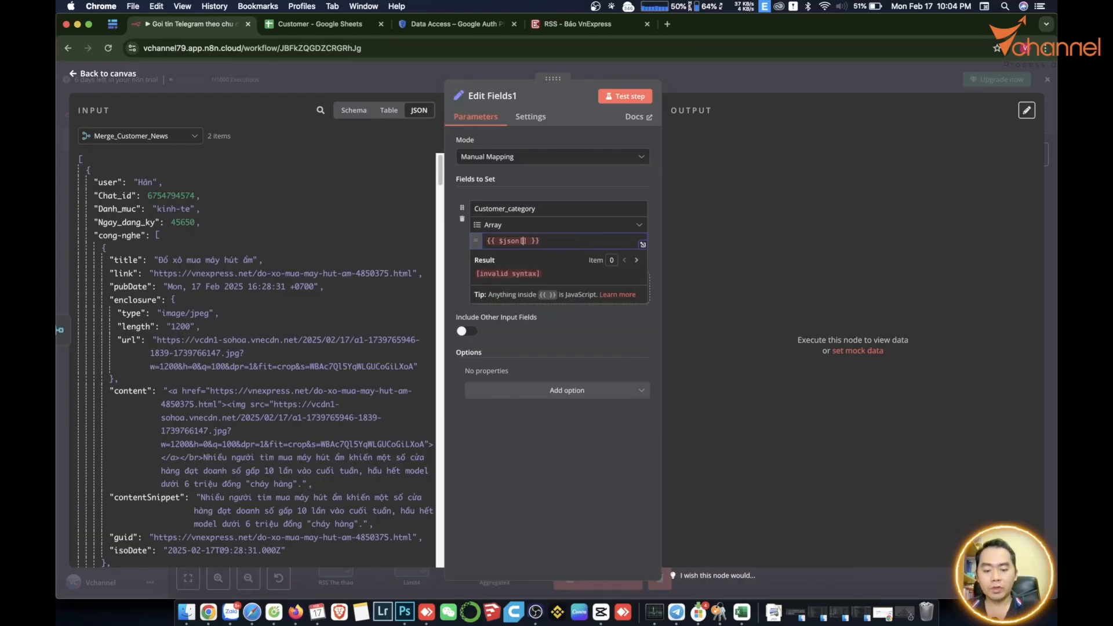
{"action": "type", "text": "$json]"}
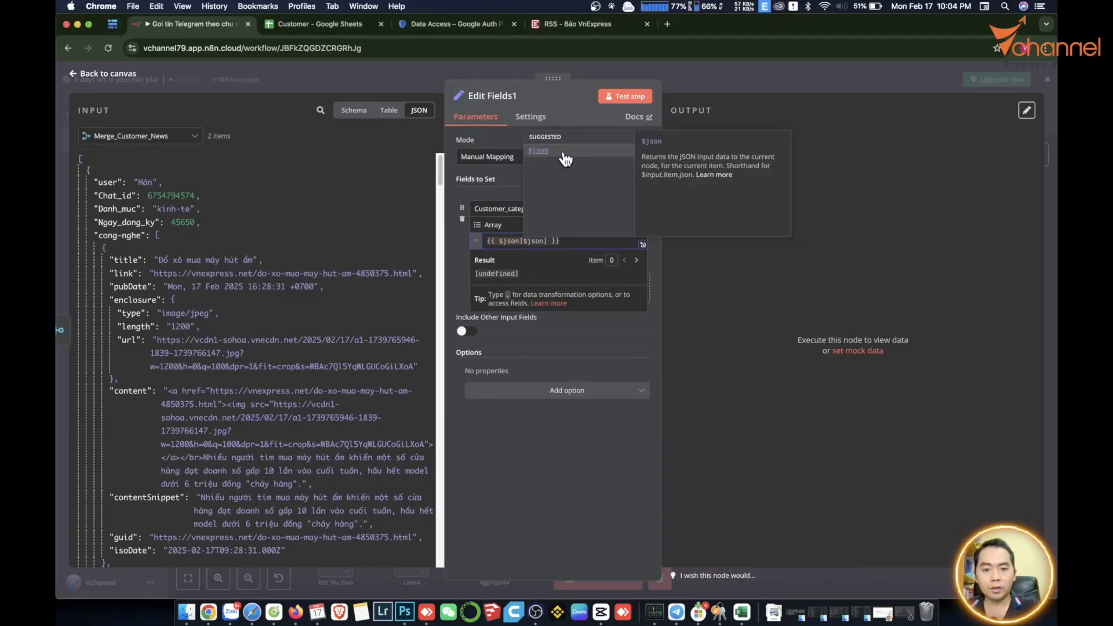
{"action": "type", "text": "."}
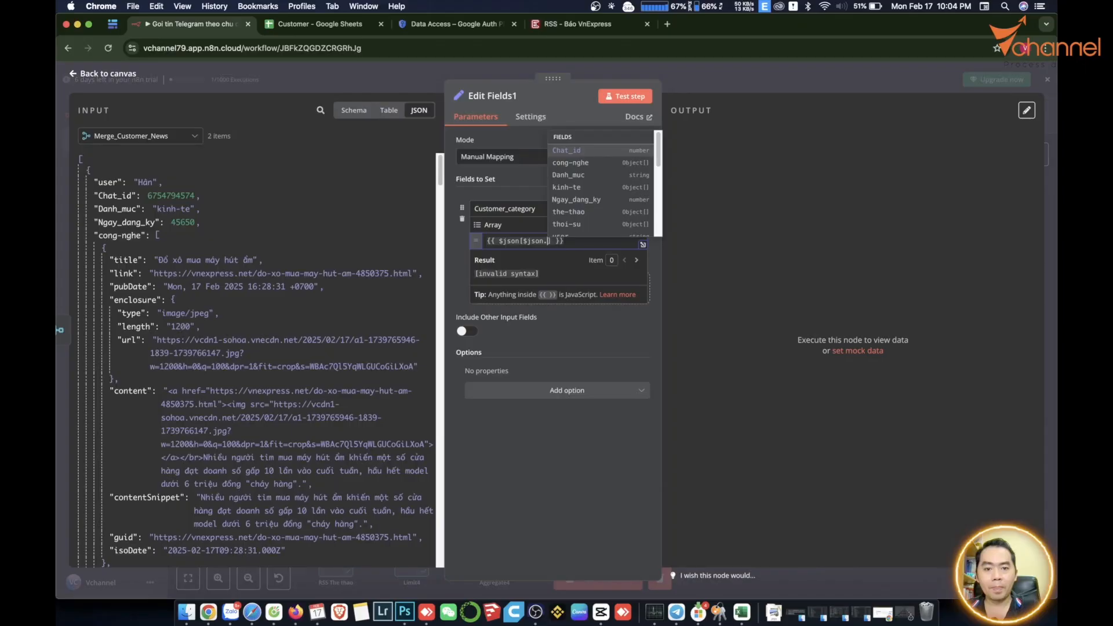
{"action": "key", "text": "Down"}
{"action": "key", "text": "Down"}
{"action": "key", "text": "Return"}
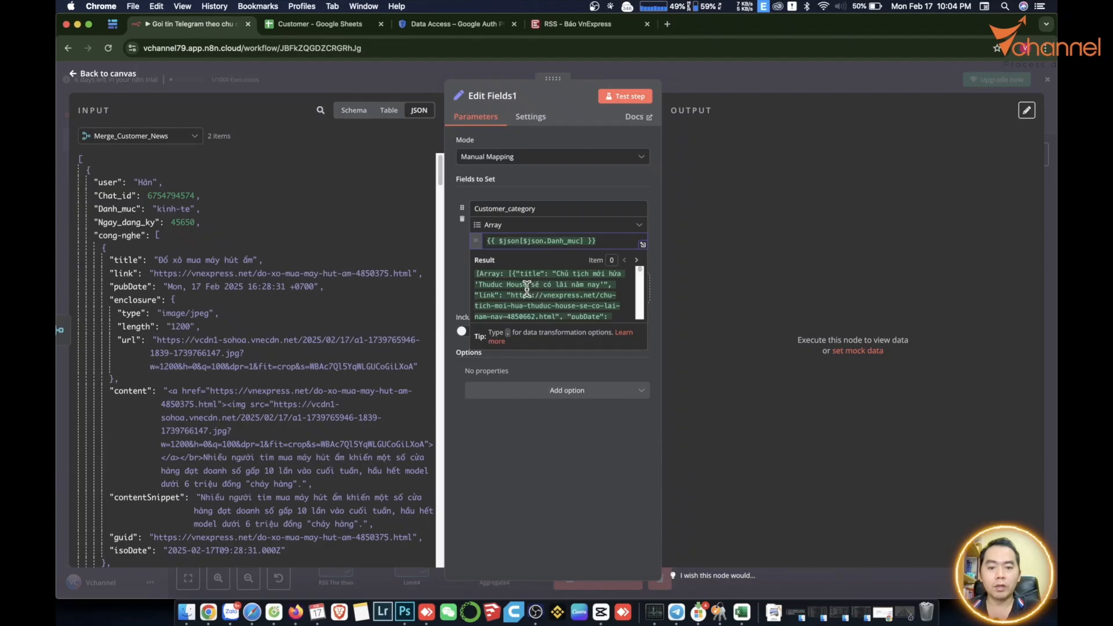
{"action": "scroll", "coordinate": [525, 294], "scroll_direction": "down", "scroll_amount": 1}
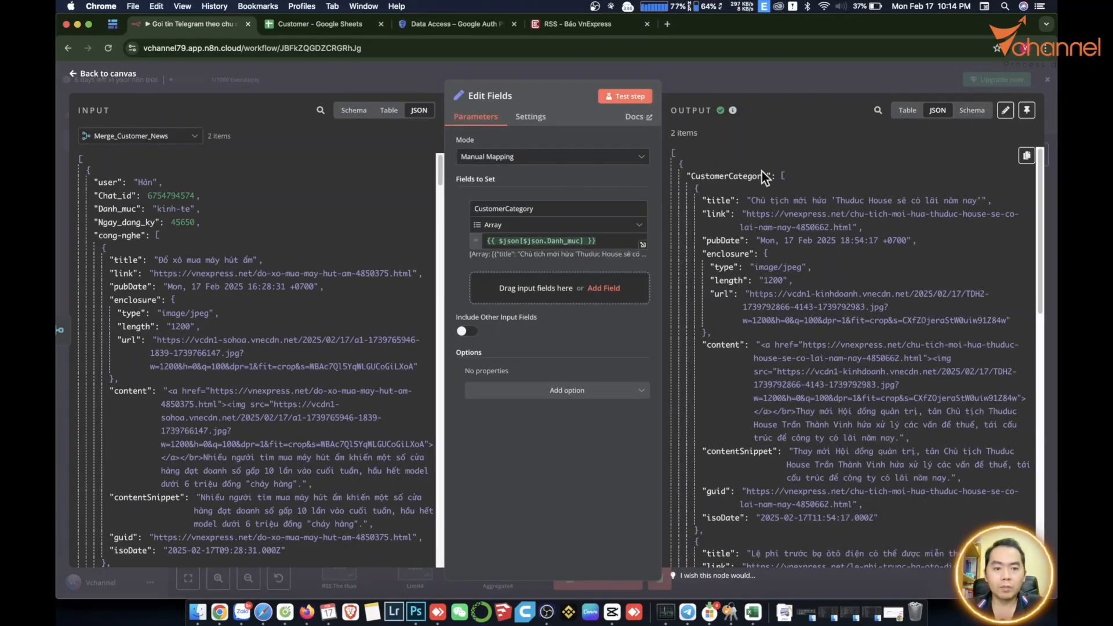
In Edit Fields, include other input fields, set to Selected, and add Chat_id.
{"action": "scroll", "coordinate": [739, 367], "scroll_direction": "down", "scroll_amount": 10}
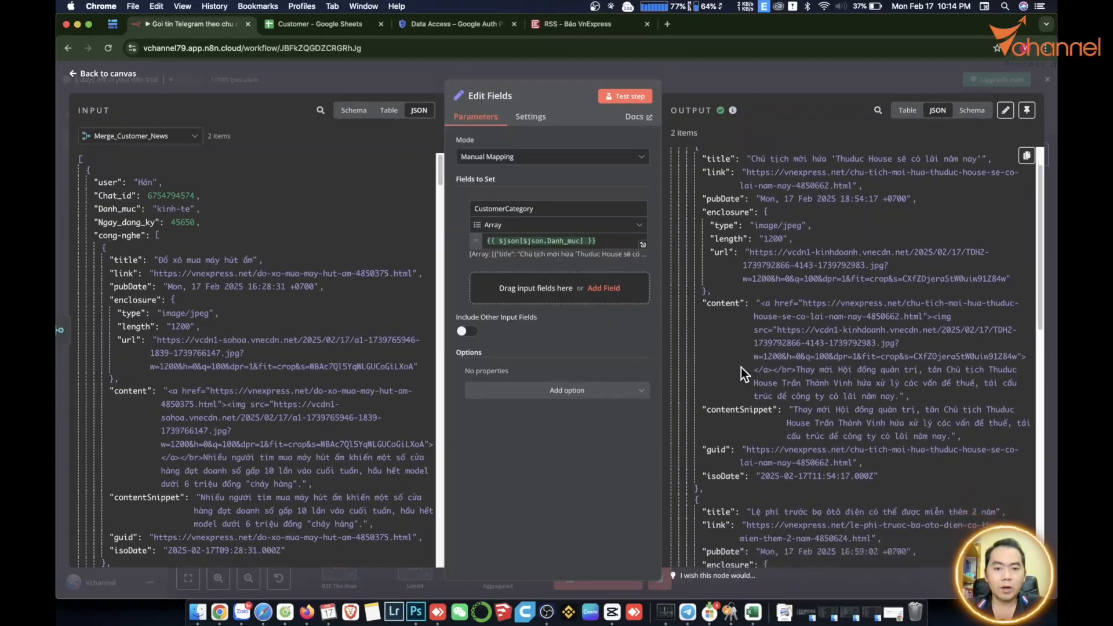
{"action": "scroll", "coordinate": [740, 372], "scroll_direction": "up", "scroll_amount": 10}
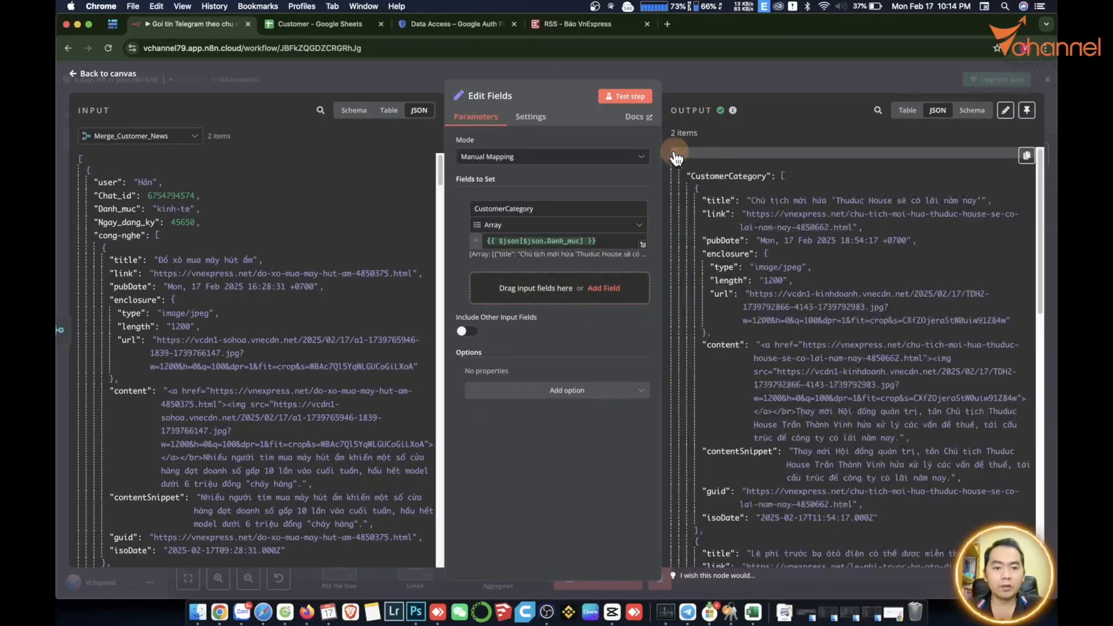
{"action": "scroll", "coordinate": [900, 276], "scroll_direction": "down", "scroll_amount": 7}
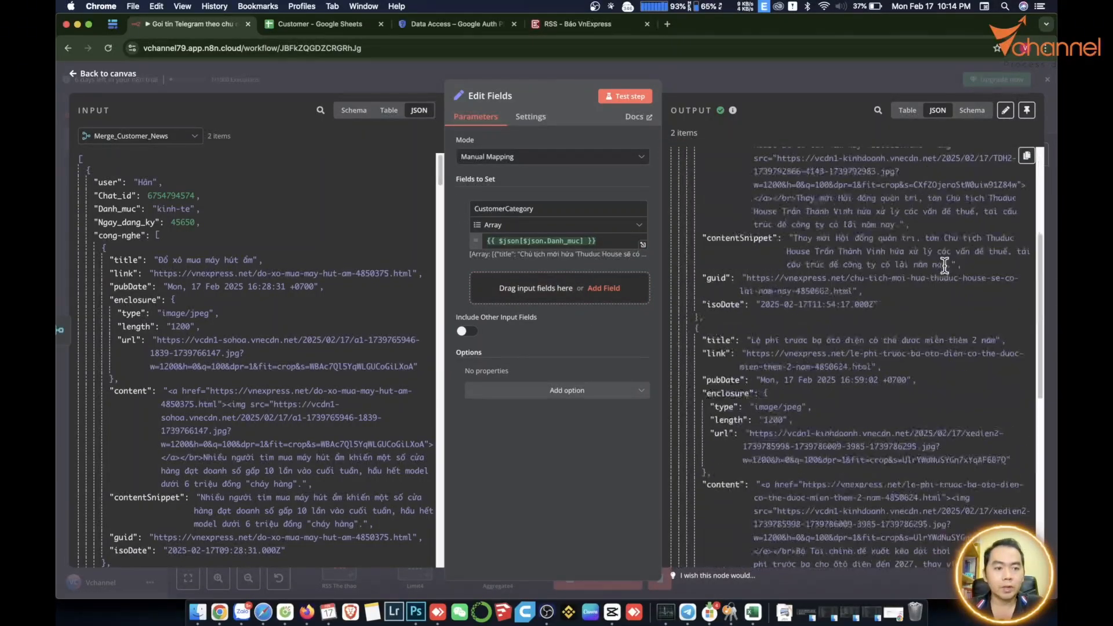
{"action": "scroll", "coordinate": [874, 313], "scroll_direction": "up", "scroll_amount": 7}
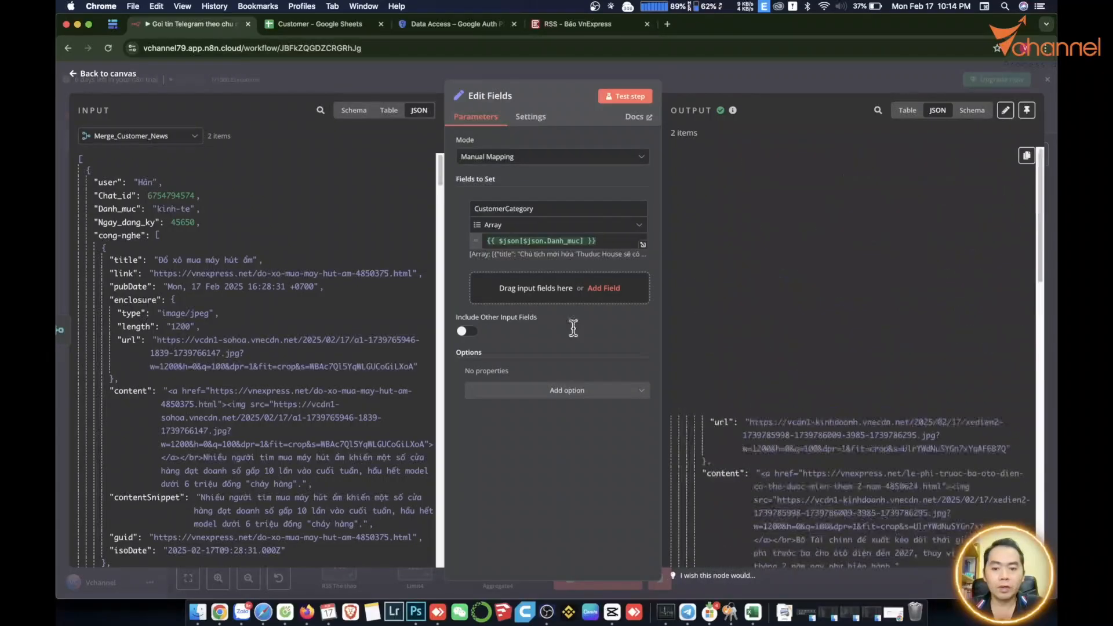
{"action": "left_click", "coordinate": [468, 331]}
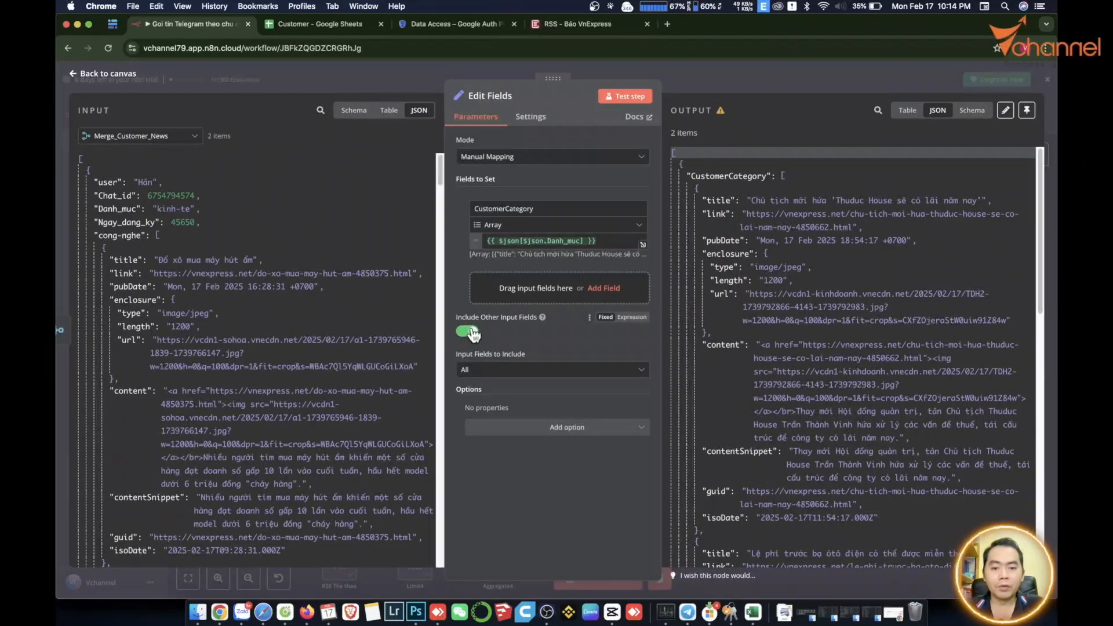
{"action": "left_click", "coordinate": [505, 370]}
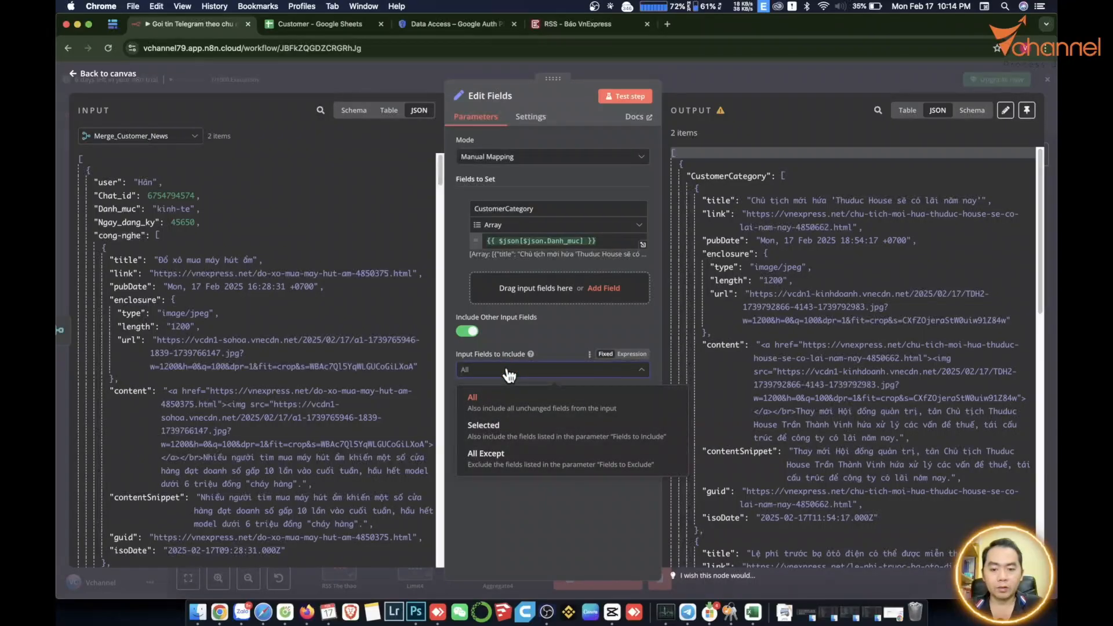
{"action": "left_click", "coordinate": [485, 428]}
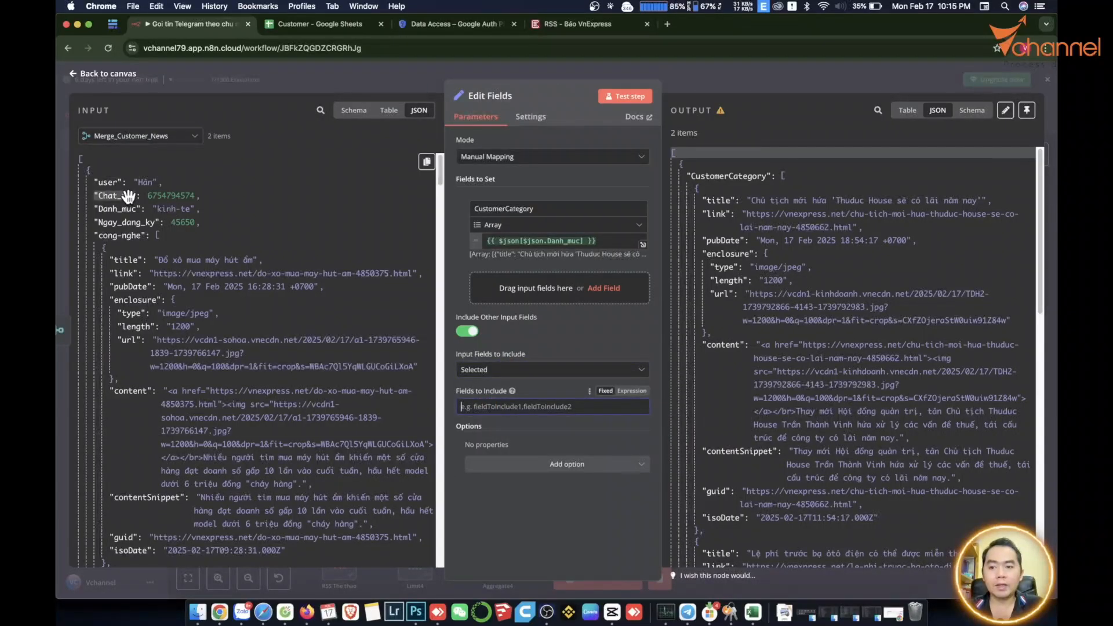
{"action": "left_click_drag", "start_coordinate": [124, 196], "coordinate": [484, 408]}
Test the Edit Fields step to confirm items carry Chat_id plus CustomerCategory.
{"action": "left_click", "coordinate": [611, 101]}
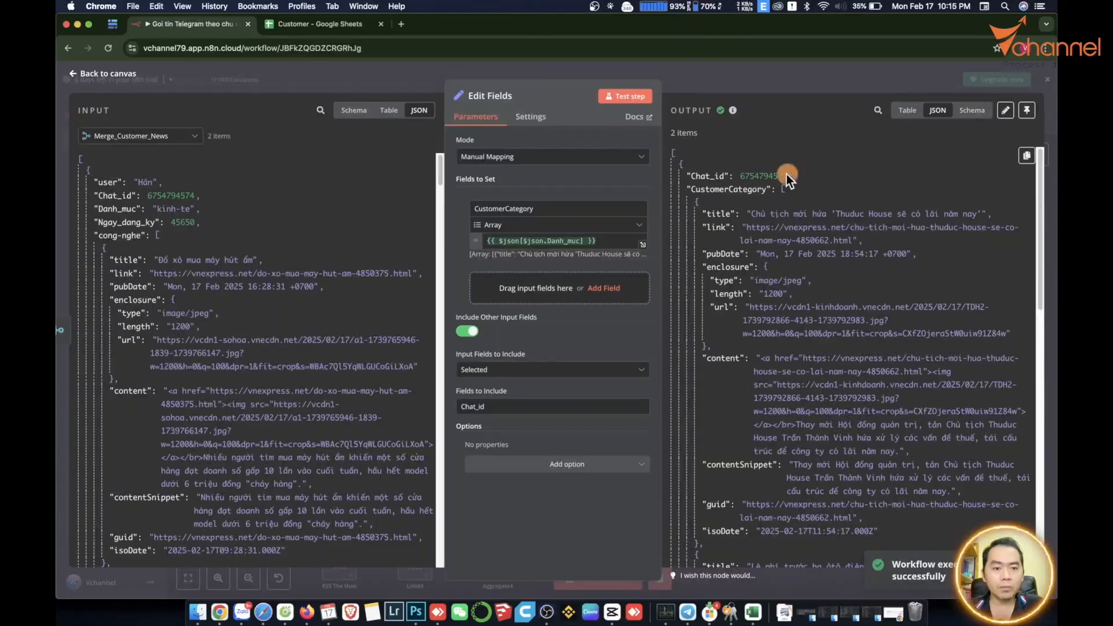
{"action": "left_click_drag", "start_coordinate": [786, 174], "coordinate": [683, 175]}
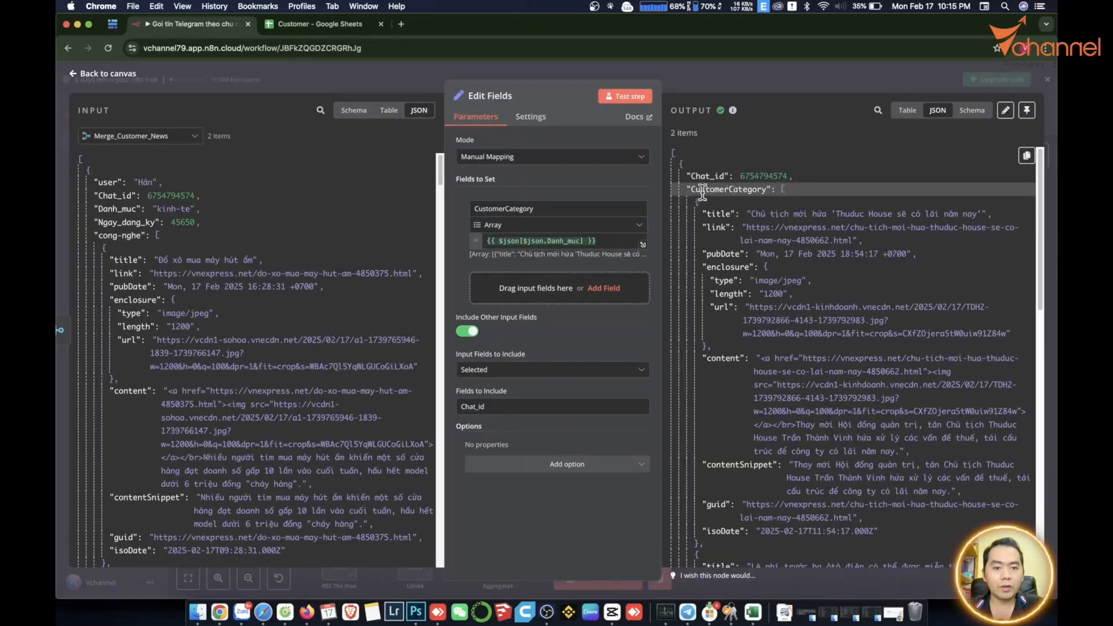
{"action": "scroll", "coordinate": [754, 273], "scroll_direction": "down", "scroll_amount": 7}
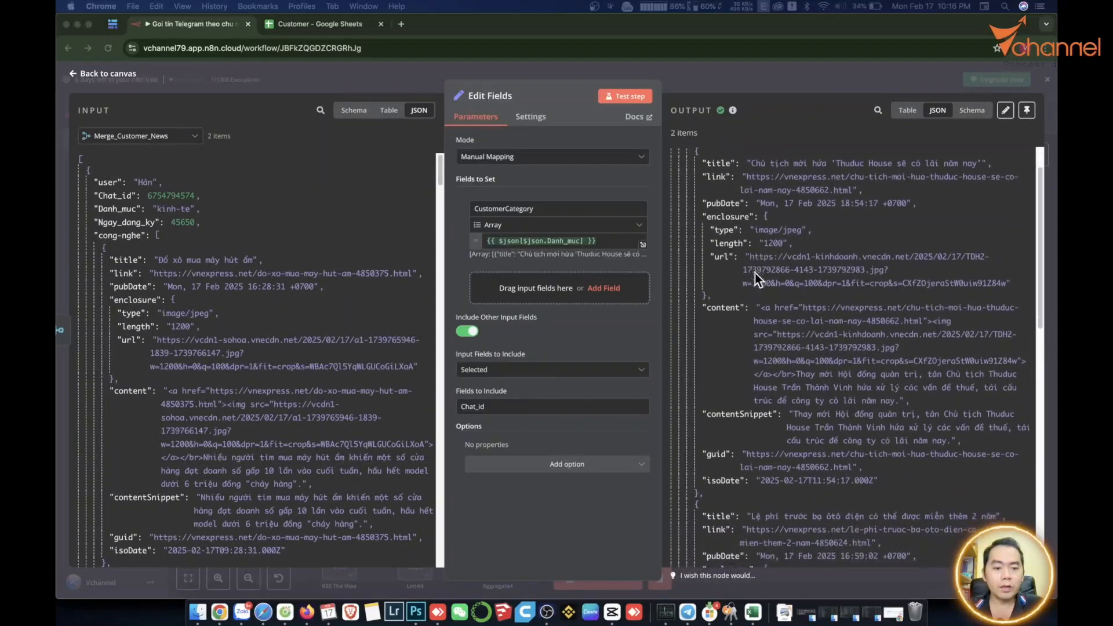
{"action": "scroll", "coordinate": [756, 277], "scroll_direction": "up", "scroll_amount": 5}
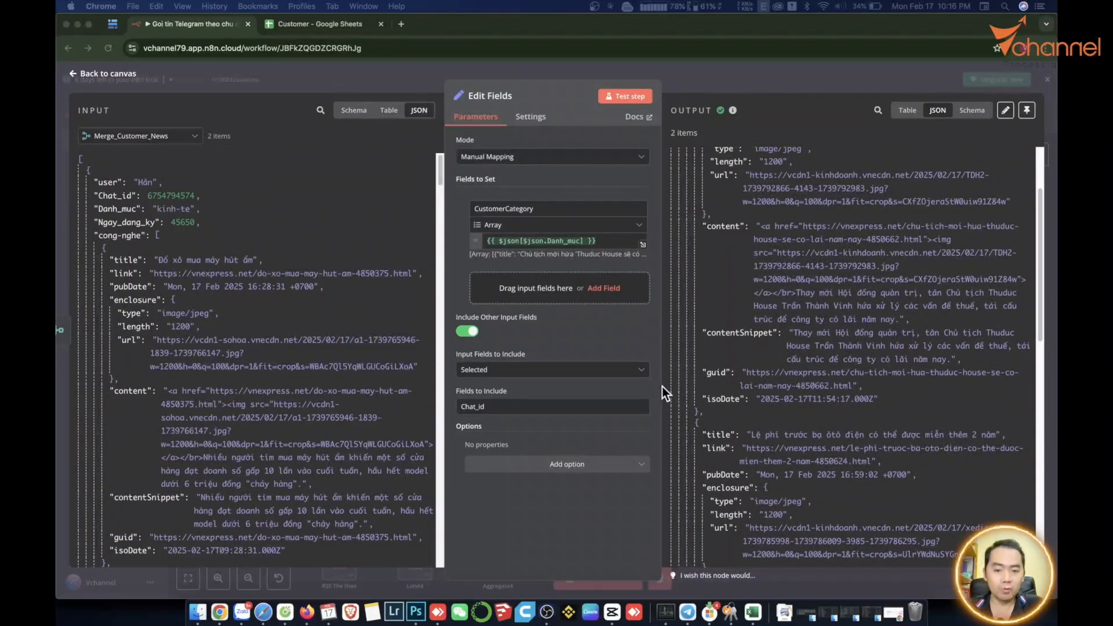
{"action": "left_click", "coordinate": [385, 575]}
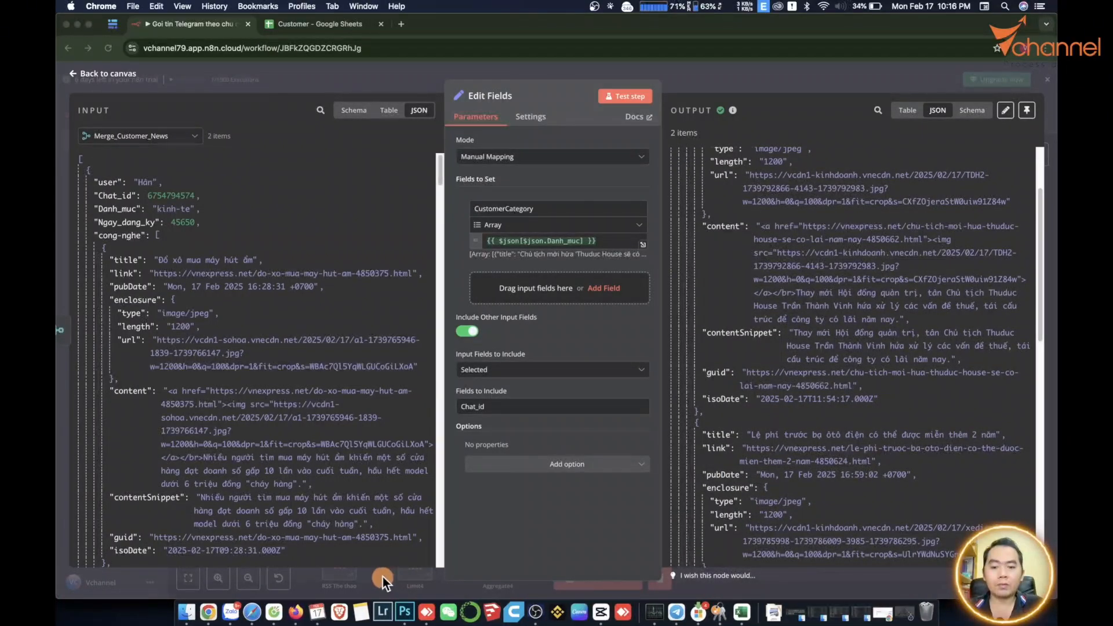
Add a Split Out node after the Edit Fields node.
{"action": "left_click", "coordinate": [380, 577]}
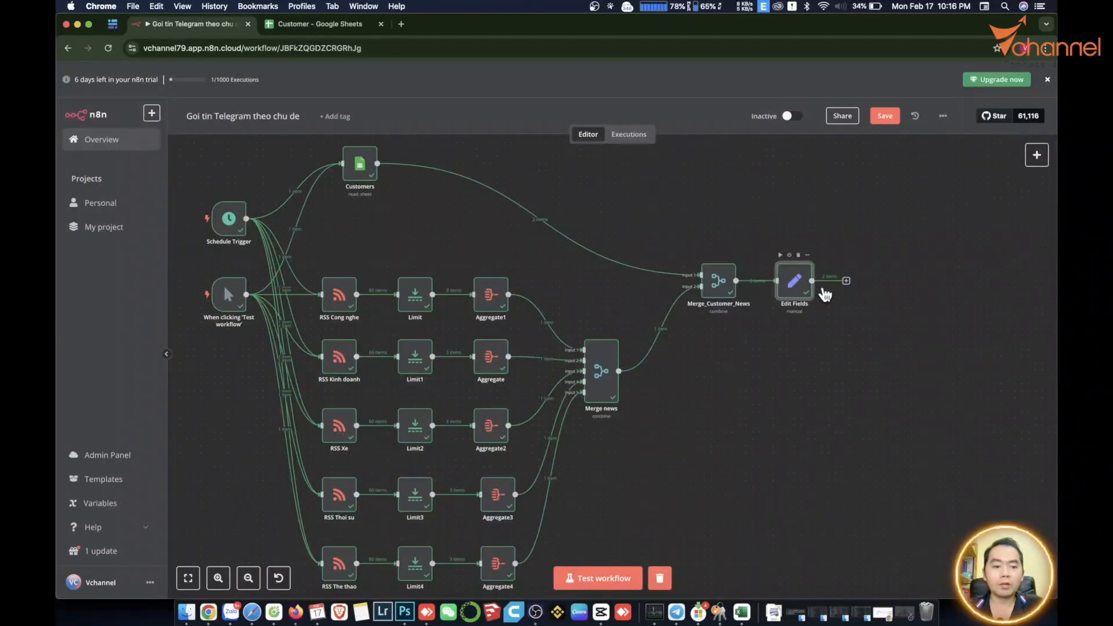
{"action": "left_click", "coordinate": [846, 282]}
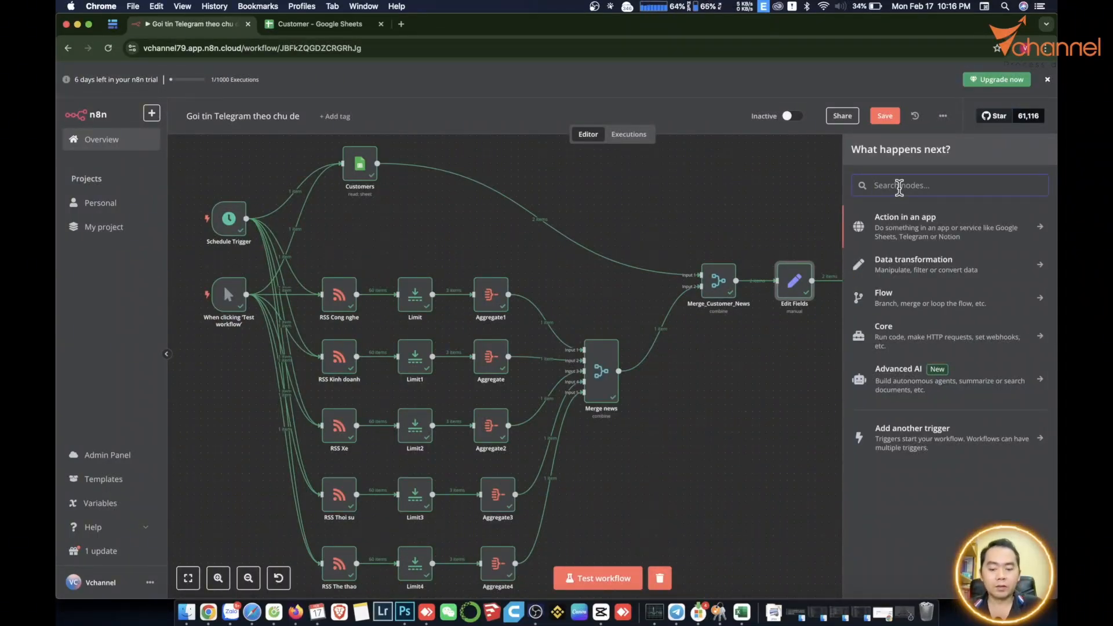
{"action": "type", "text": "slit"}
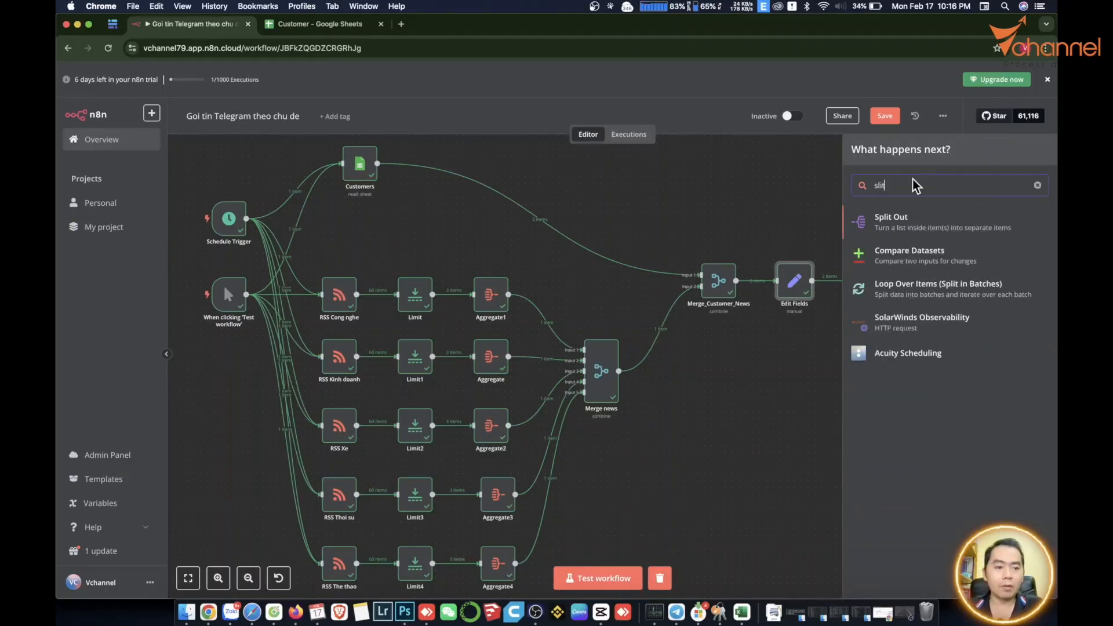
{"action": "left_click", "coordinate": [901, 224]}
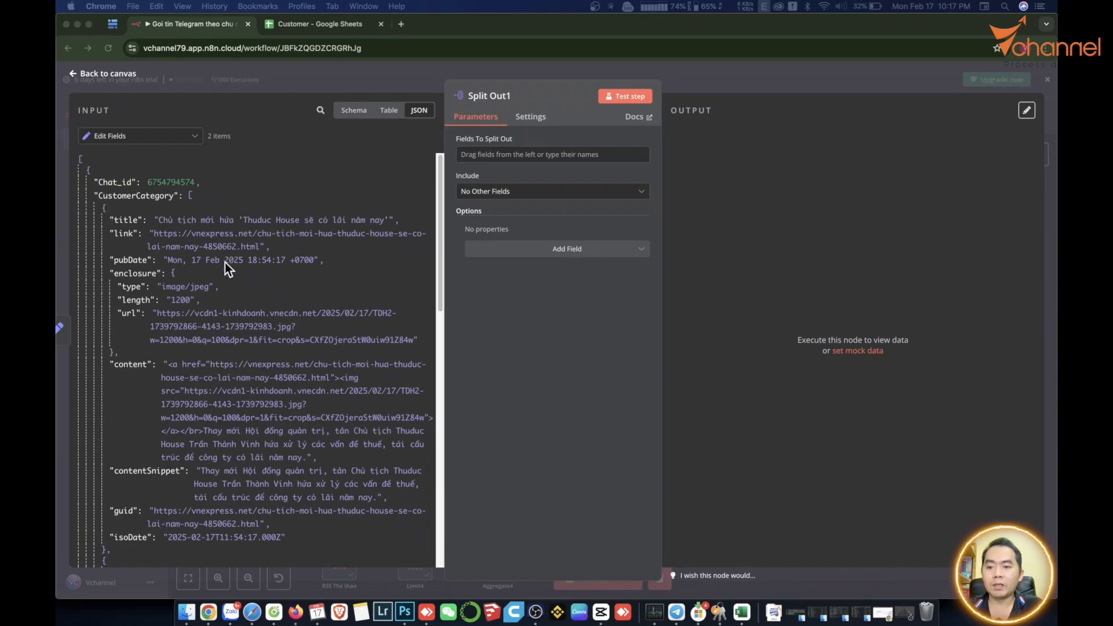
Review the CustomerCategory article entries in the input and grab the CustomerCategory field.
{"action": "scroll", "coordinate": [231, 382], "scroll_direction": "down", "scroll_amount": 2}
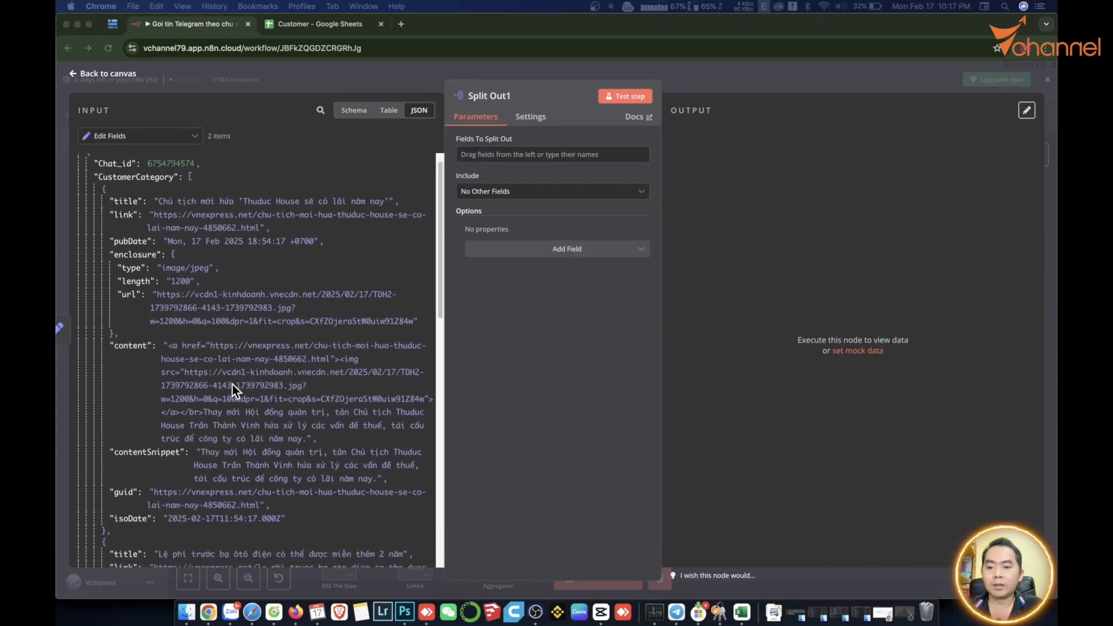
{"action": "scroll", "coordinate": [232, 384], "scroll_direction": "up", "scroll_amount": 2}
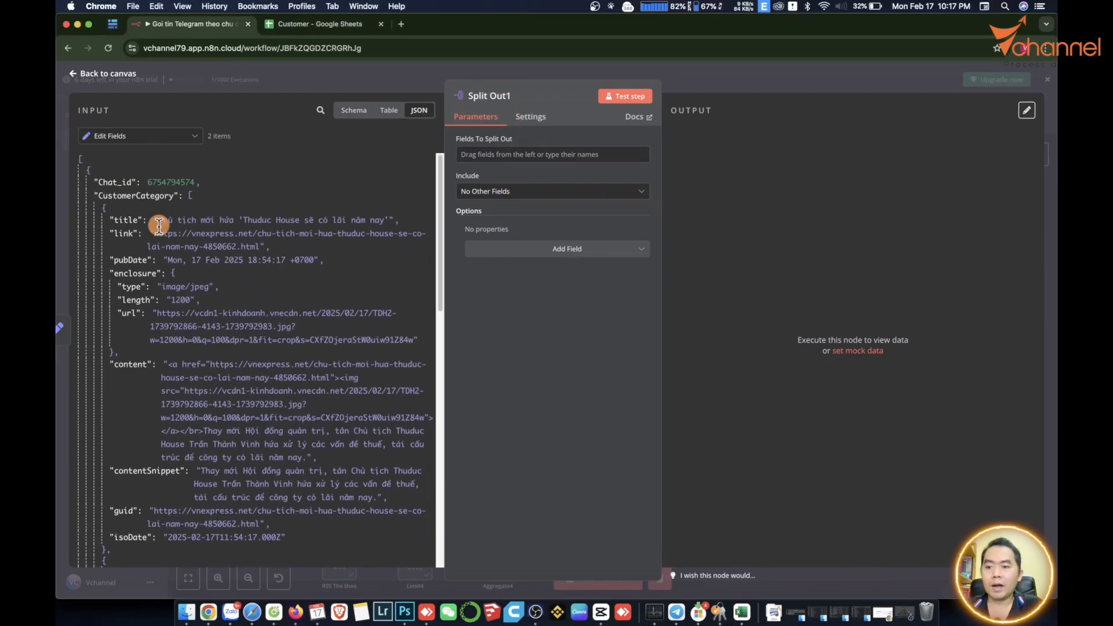
{"action": "left_click_drag", "start_coordinate": [158, 220], "coordinate": [224, 459]}
{"action": "scroll", "coordinate": [214, 446], "scroll_direction": "down", "scroll_amount": 10}
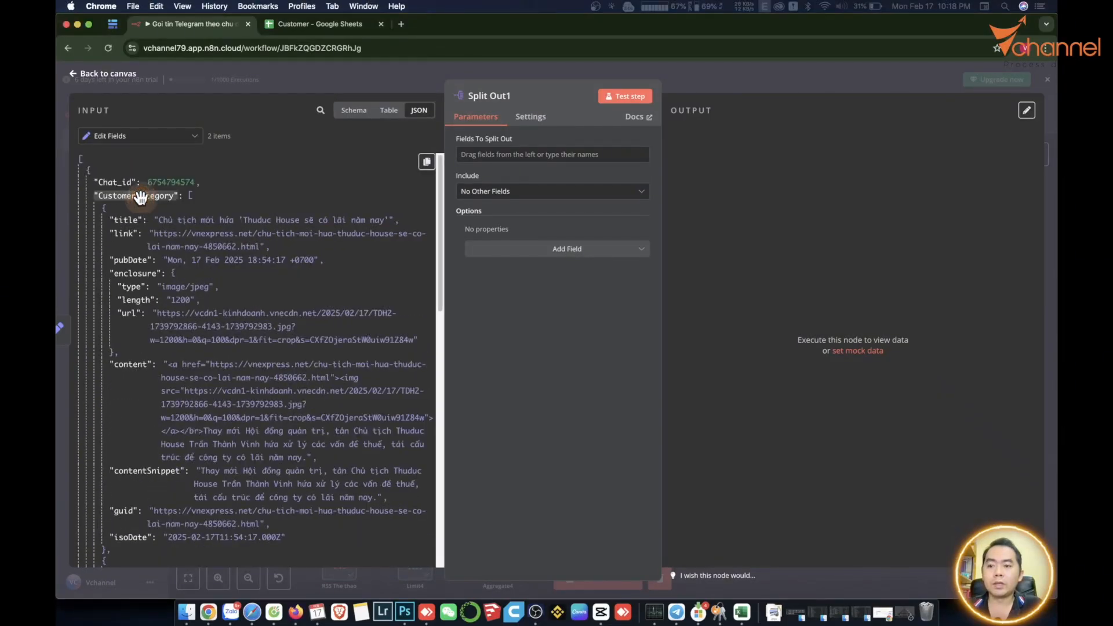
{"action": "left_click", "coordinate": [141, 198]}
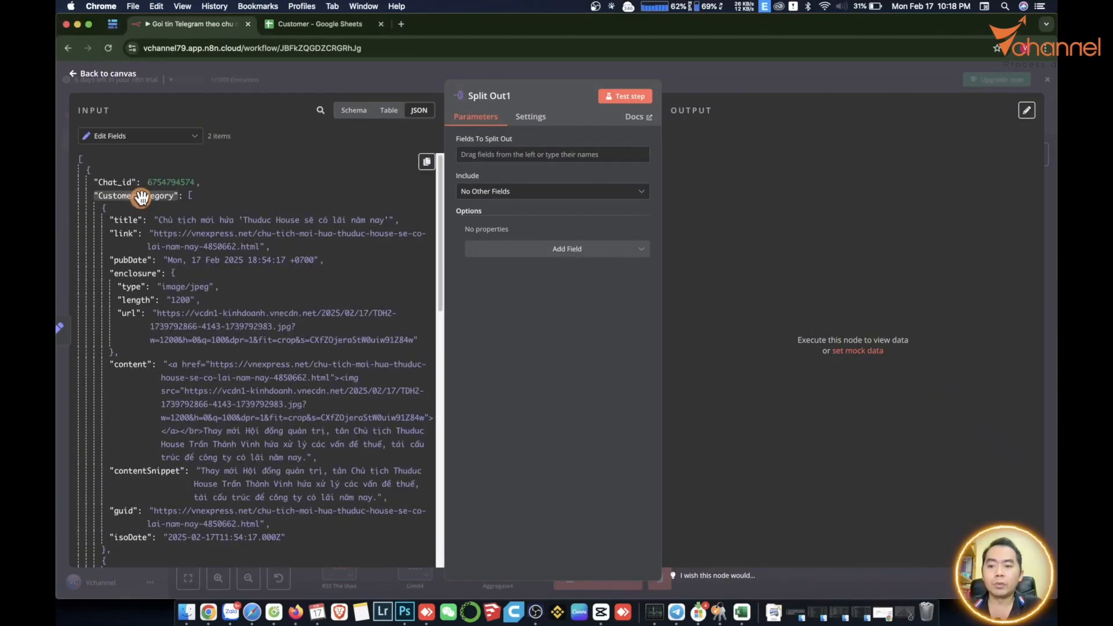
Split out CustomerCategory, including Selected Other Fields with Chat_id.
{"action": "left_click_drag", "start_coordinate": [141, 199], "coordinate": [481, 157]}
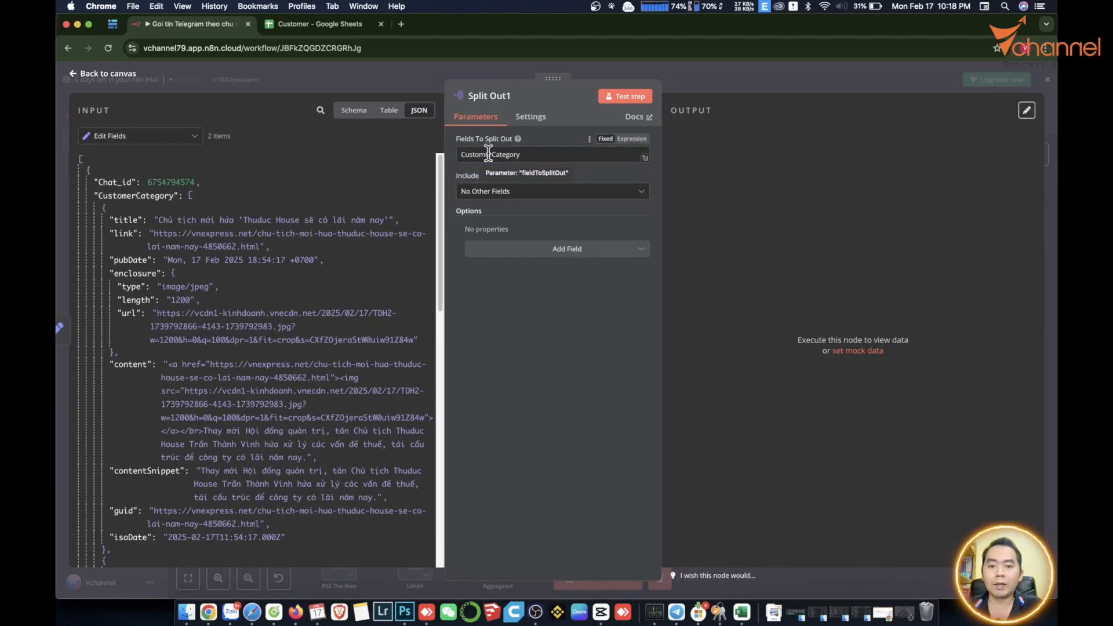
{"action": "left_click", "coordinate": [484, 197]}
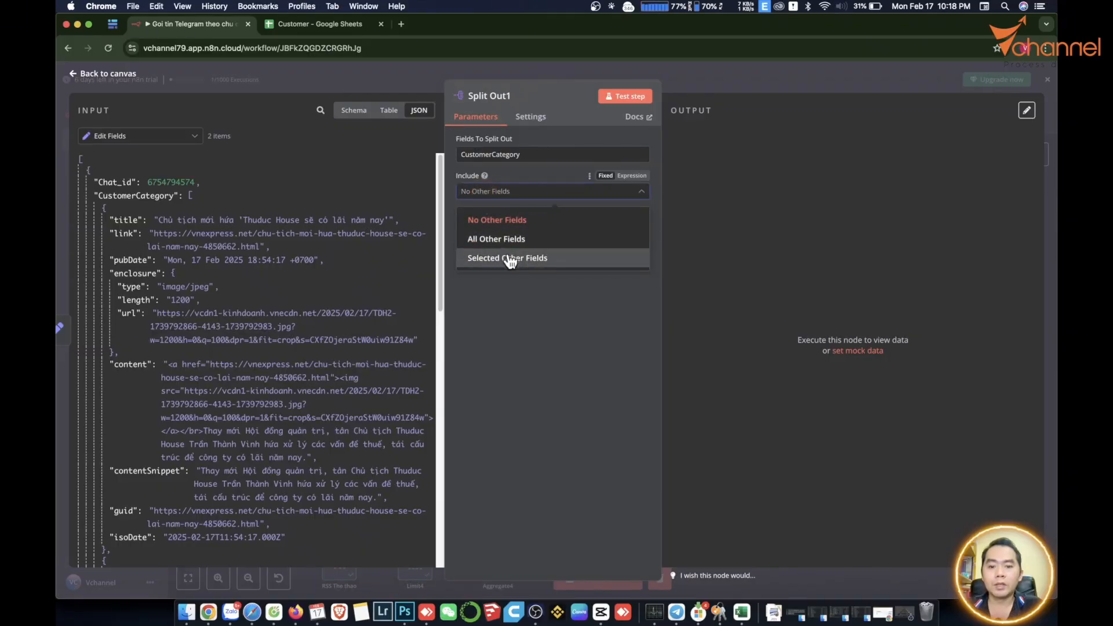
{"action": "left_click", "coordinate": [510, 259]}
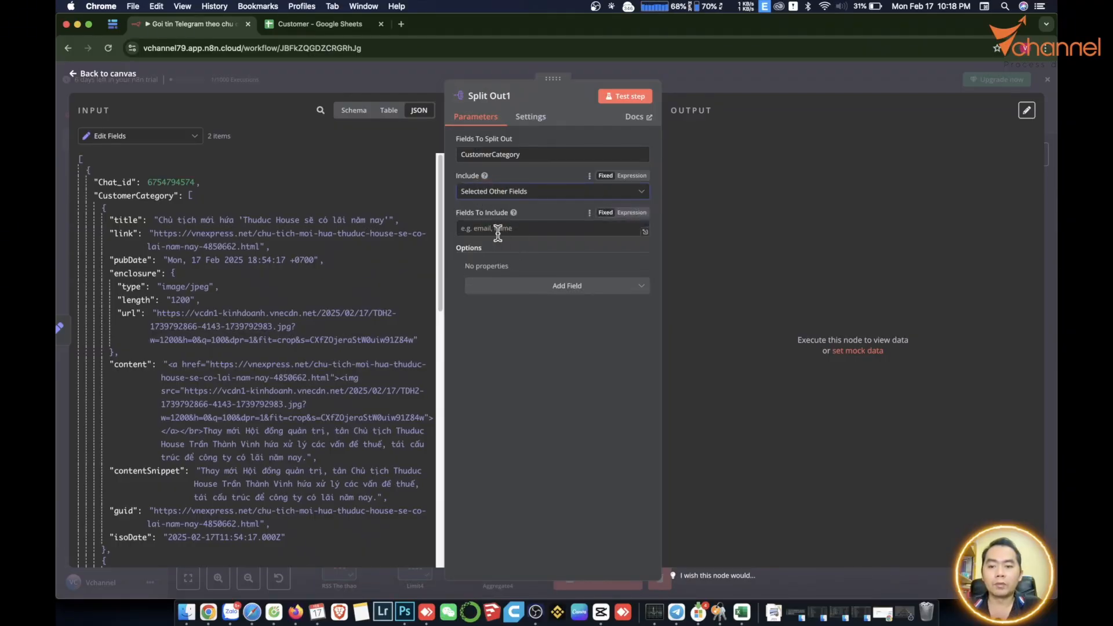
{"action": "left_click_drag", "start_coordinate": [102, 184], "coordinate": [478, 232]}
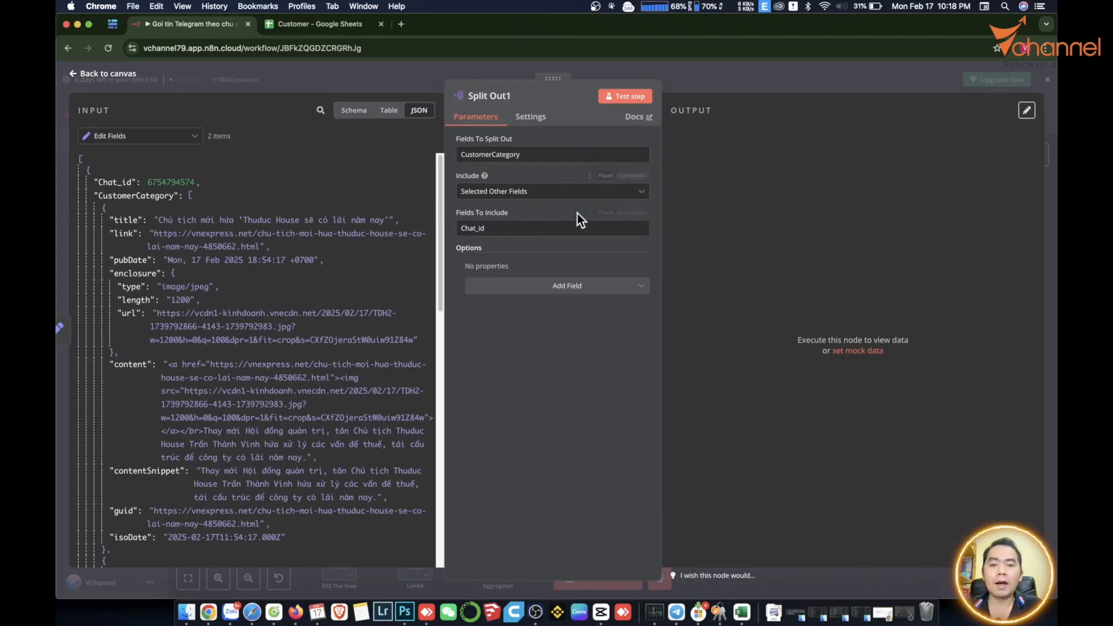
Test Split Out1 to verify 6 article items with Chat_id, then return to the canvas.
{"action": "left_click", "coordinate": [626, 97]}
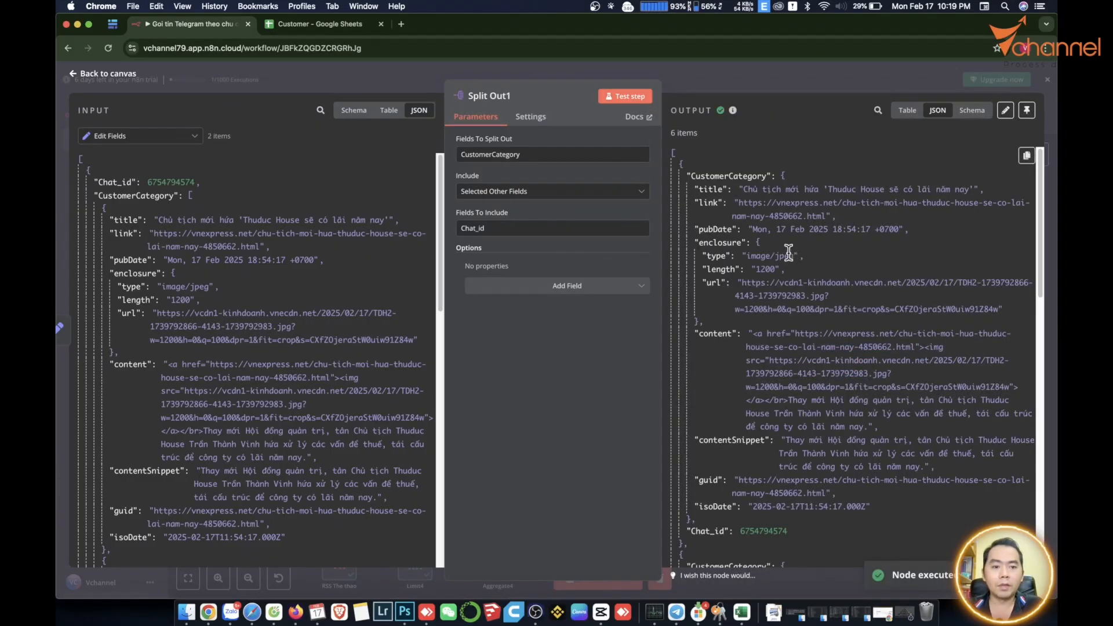
{"action": "scroll", "coordinate": [754, 208], "scroll_direction": "down", "scroll_amount": 1}
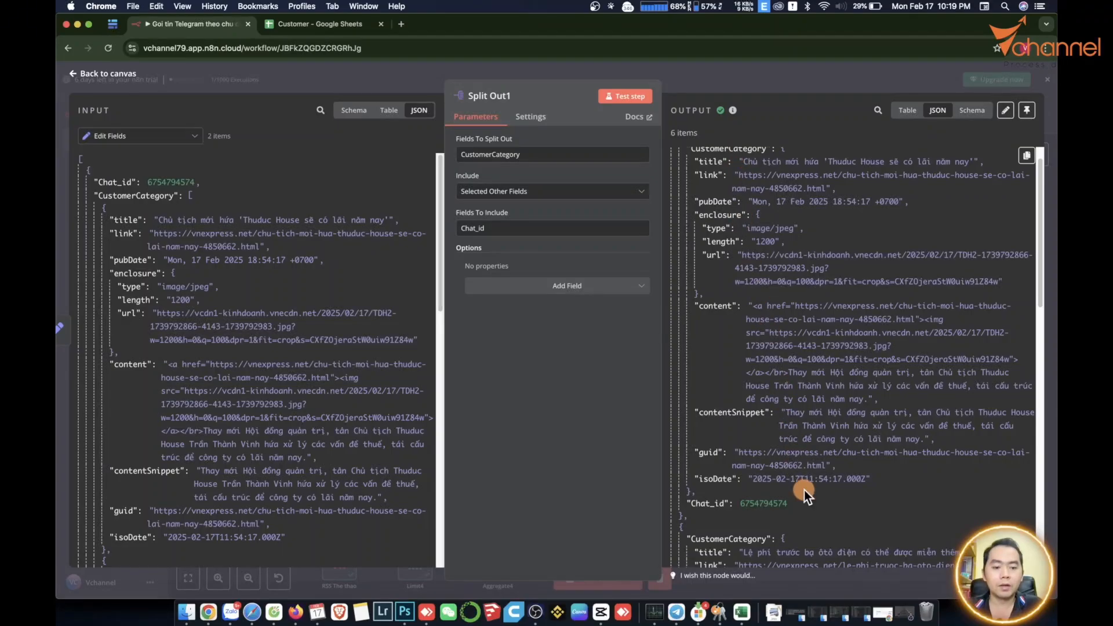
{"action": "scroll", "coordinate": [798, 488], "scroll_direction": "down", "scroll_amount": 3}
{"action": "scroll", "coordinate": [797, 477], "scroll_direction": "down", "scroll_amount": 15}
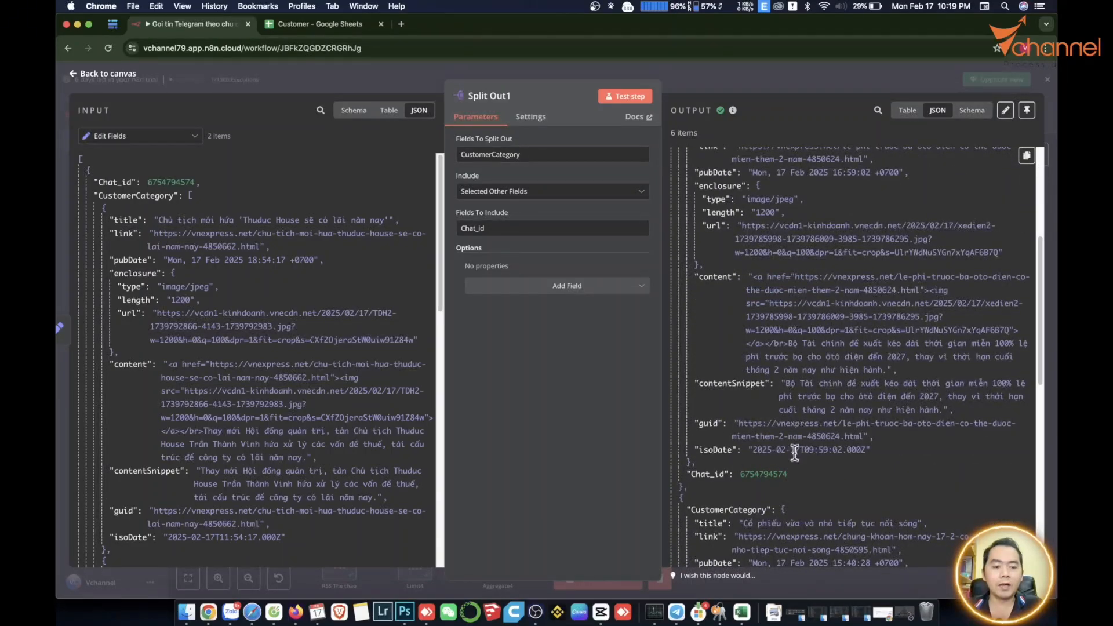
{"action": "scroll", "coordinate": [800, 473], "scroll_direction": "down", "scroll_amount": 10}
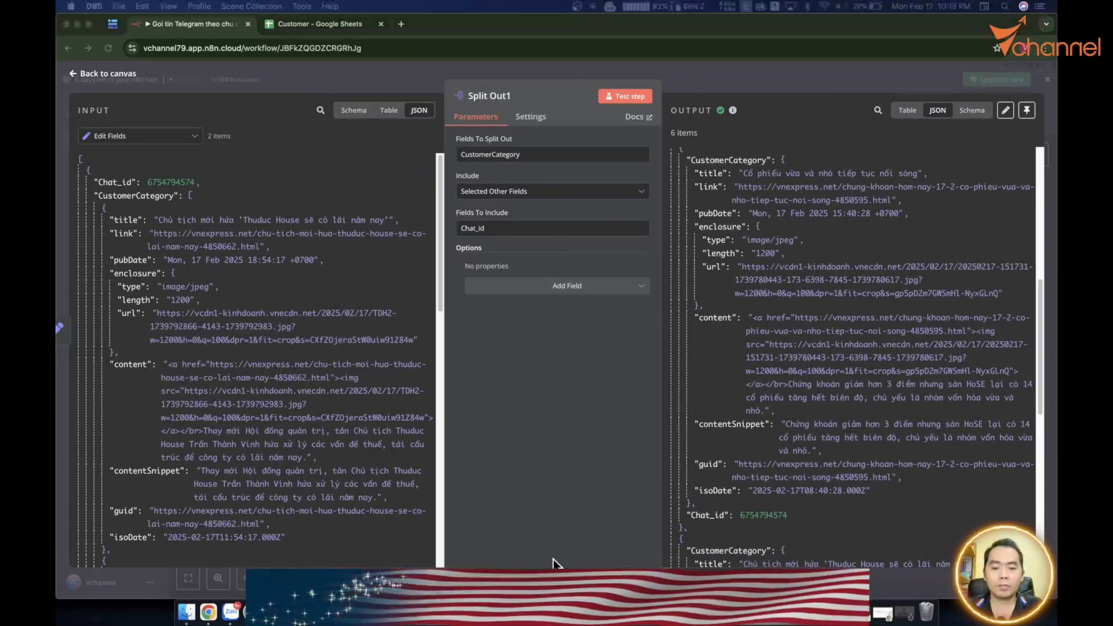
{"action": "left_click", "coordinate": [556, 566]}
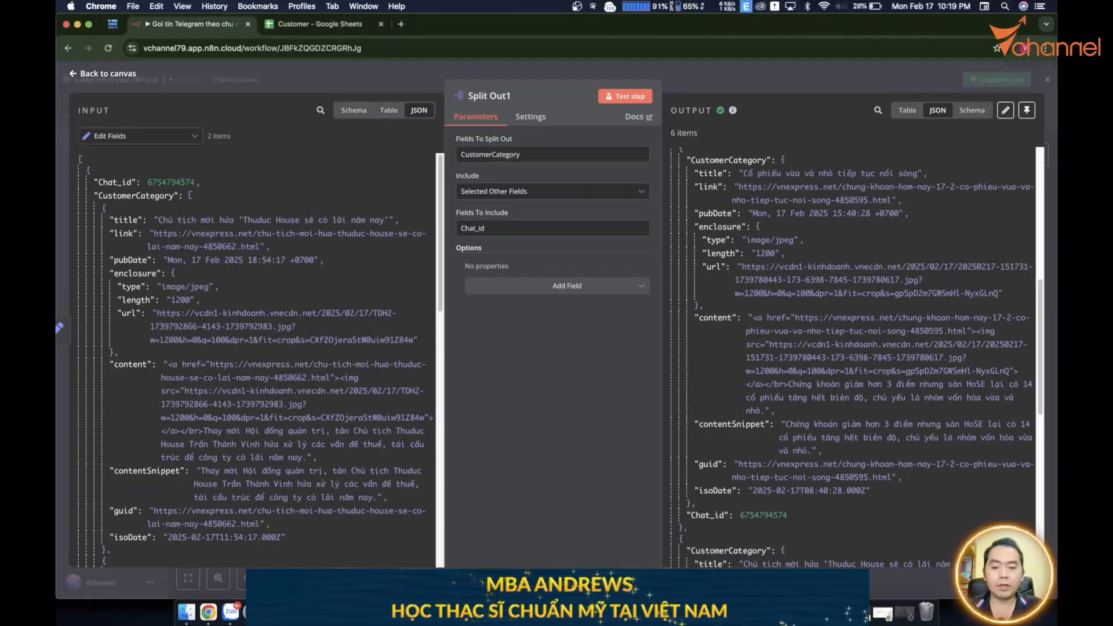
{"action": "key", "text": "Escape"}
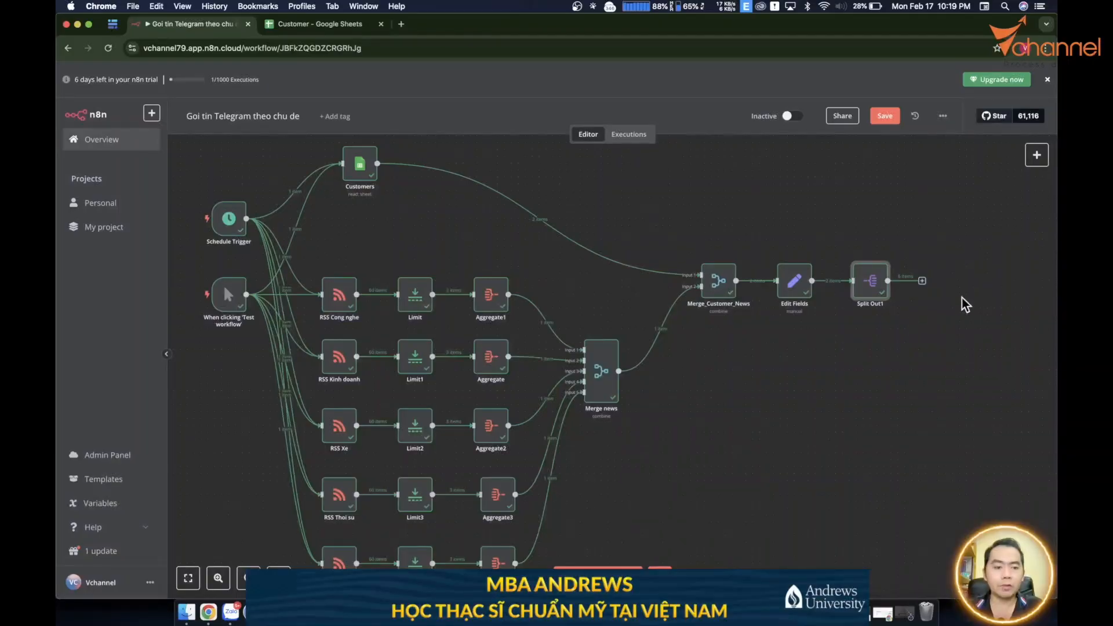
Add a Telegram Send Message node after Split Out1 using the existing bot credential.
{"action": "left_click", "coordinate": [921, 280]}
{"action": "type", "text": "tele"}
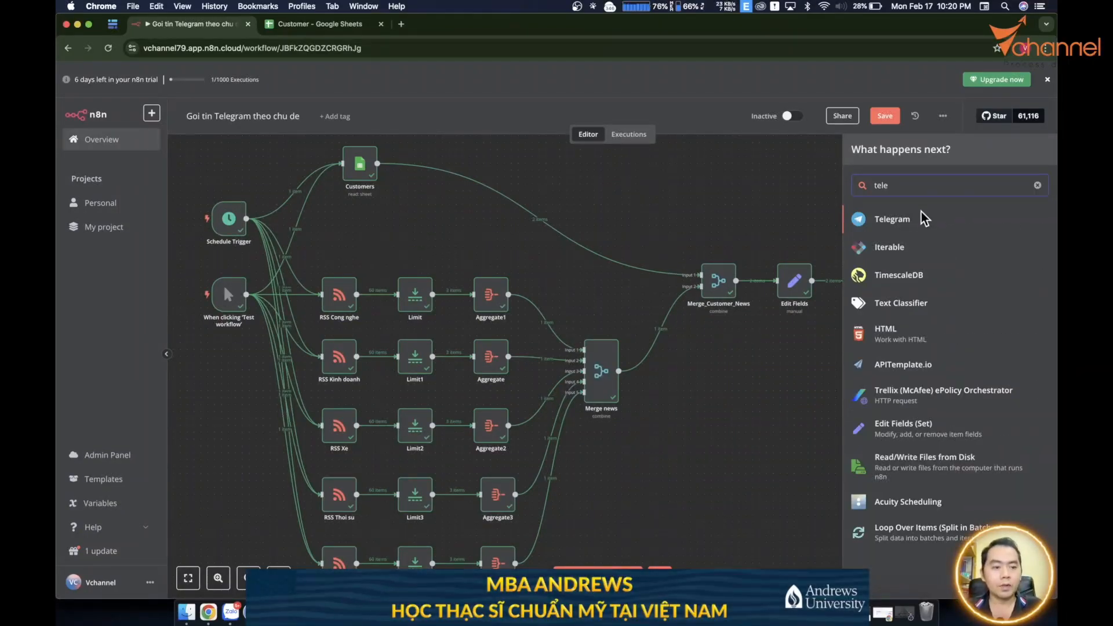
{"action": "left_click", "coordinate": [907, 221]}
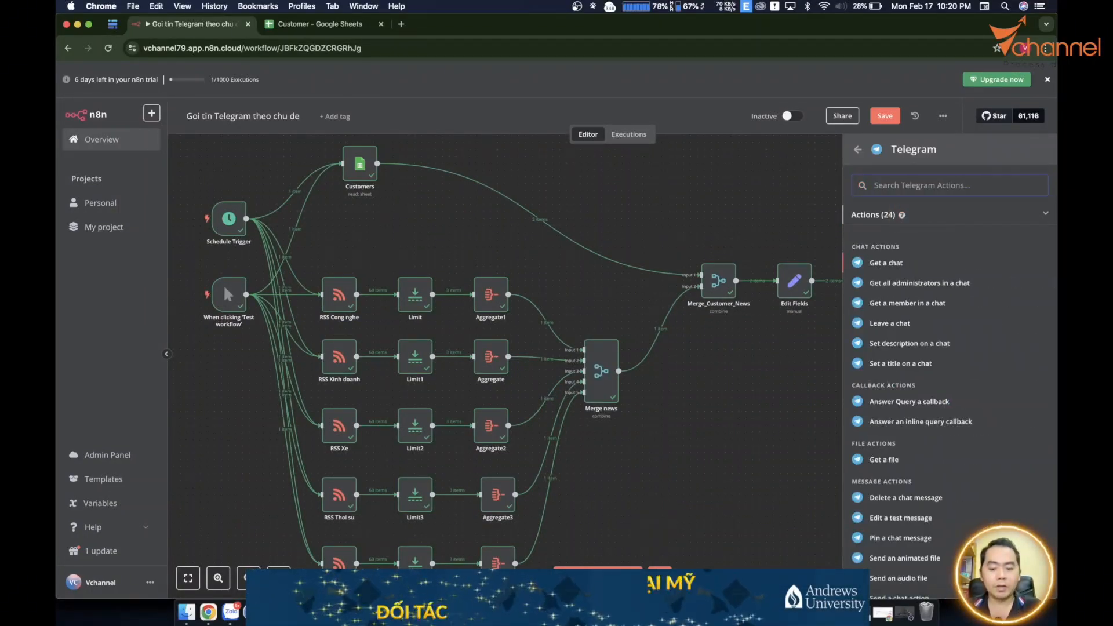
{"action": "type", "text": "send mes"}
{"action": "left_click", "coordinate": [917, 246]}
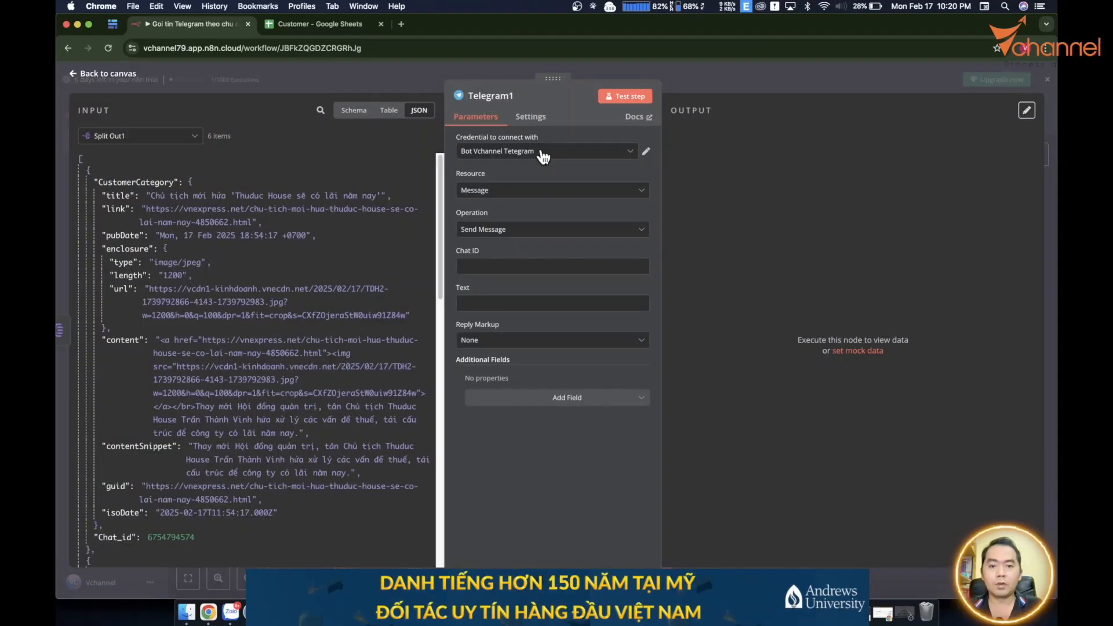
{"action": "left_click", "coordinate": [544, 153]}
{"action": "left_click", "coordinate": [516, 177]}
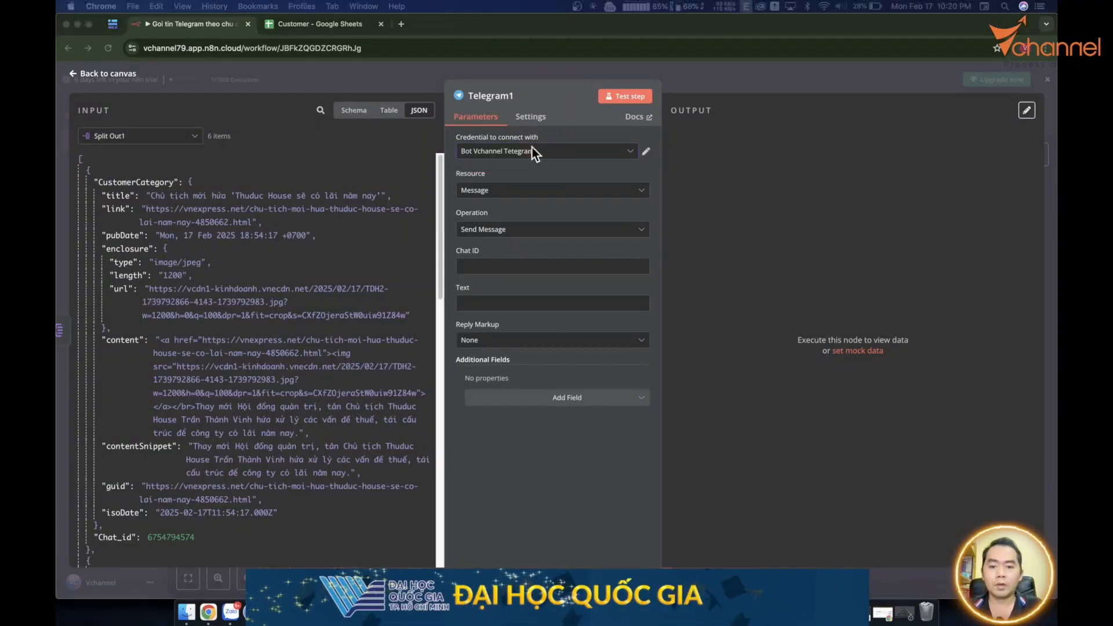
Map Chat ID to Chat_id and set the message text to the article title - link.
{"action": "left_click", "coordinate": [489, 267]}
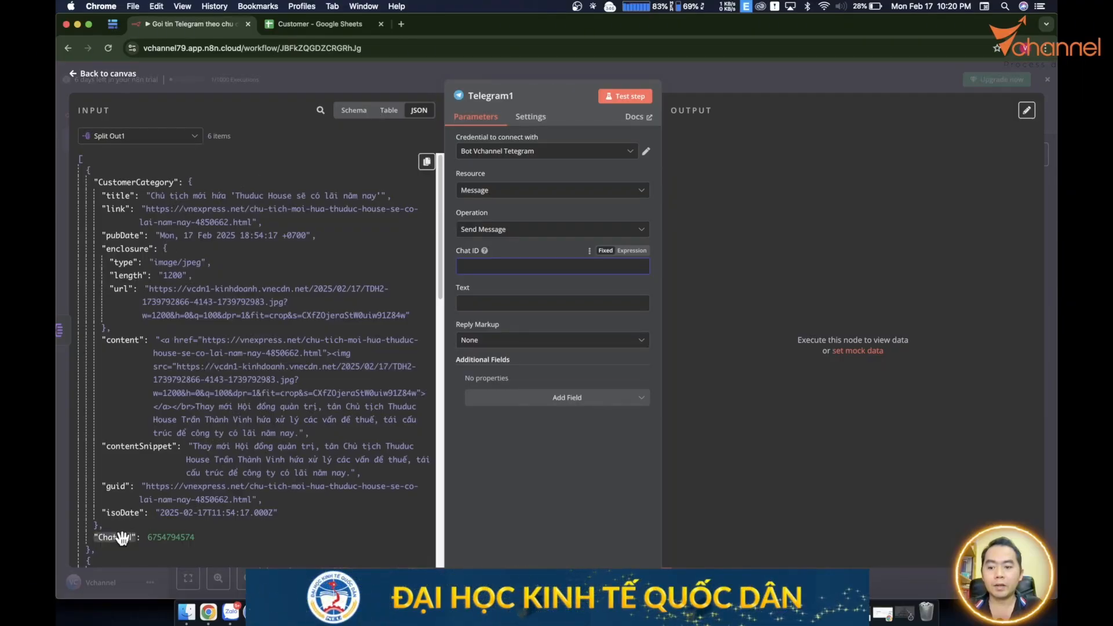
{"action": "left_click_drag", "start_coordinate": [122, 538], "coordinate": [489, 259]}
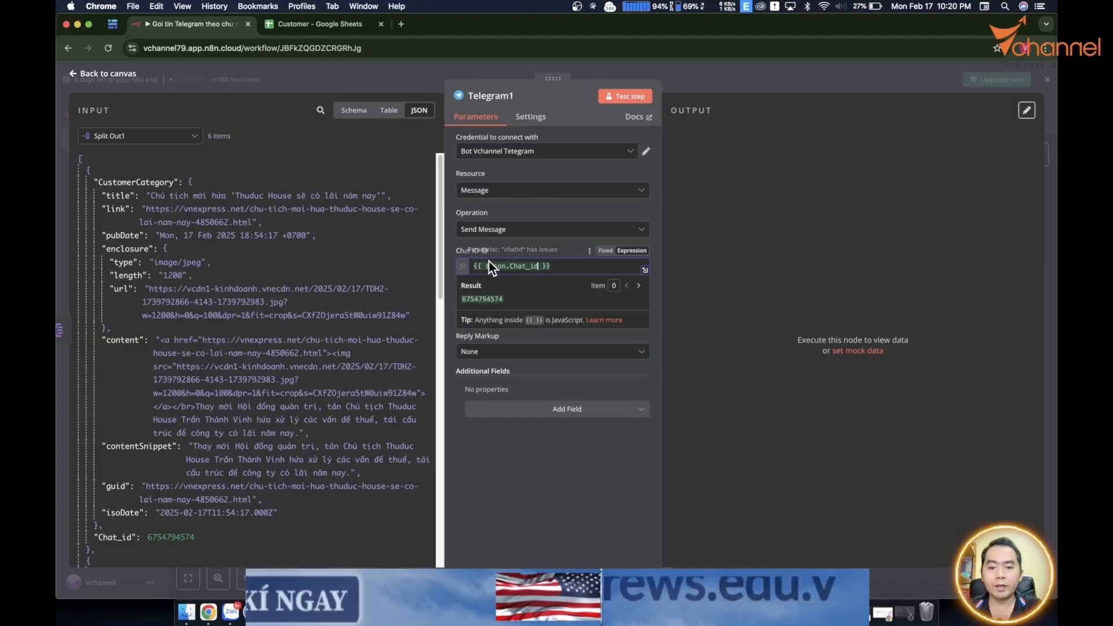
{"action": "left_click_drag", "start_coordinate": [135, 201], "coordinate": [539, 315]}
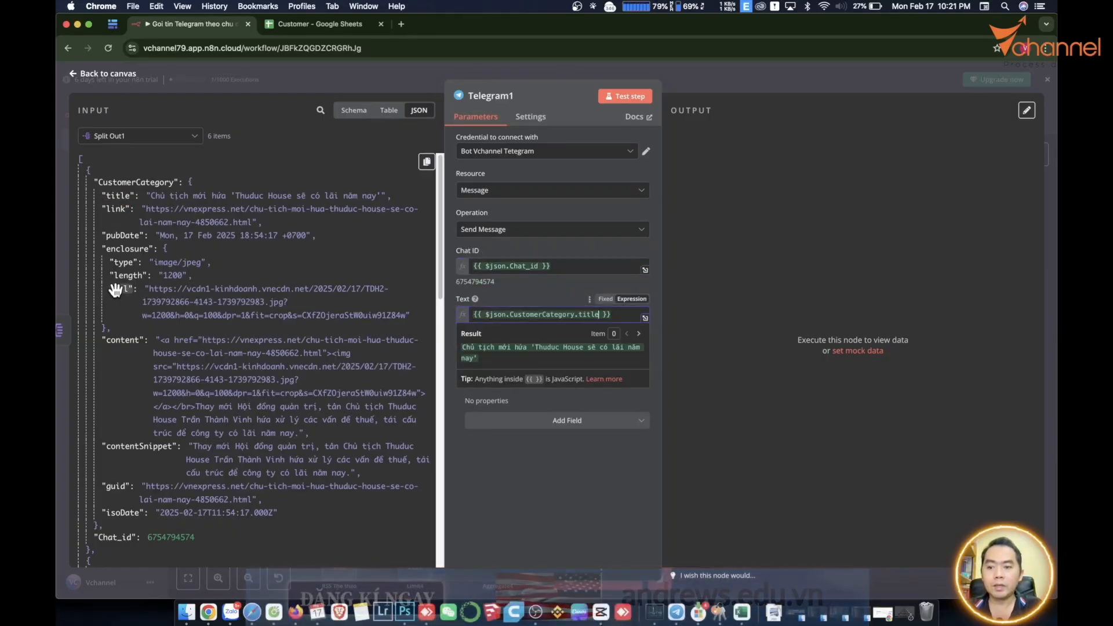
{"action": "left_click_drag", "start_coordinate": [150, 223], "coordinate": [630, 319]}
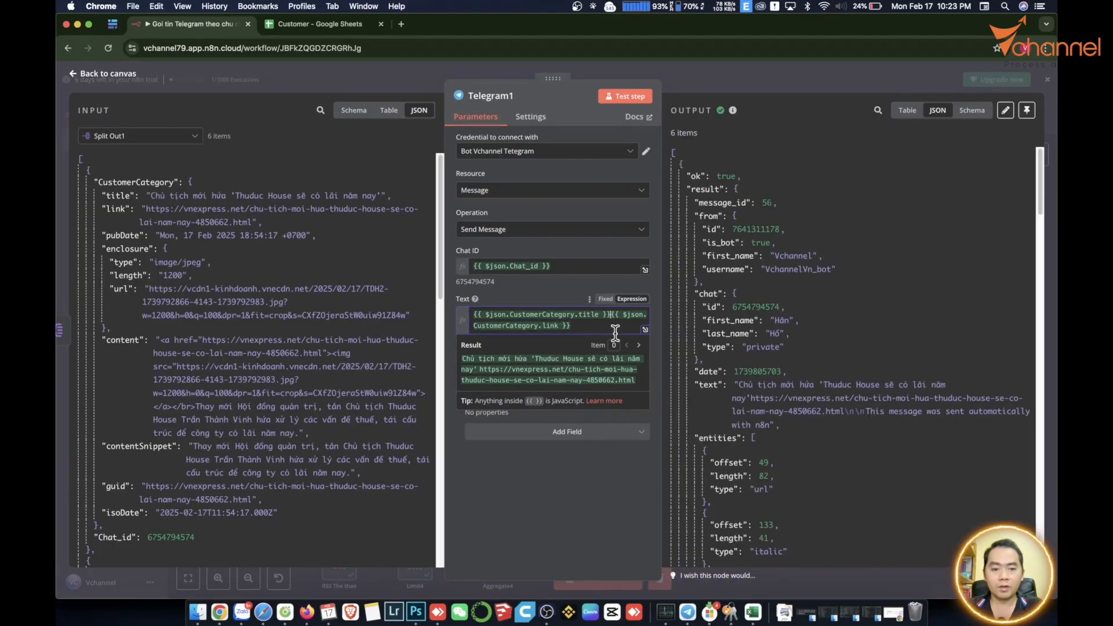
{"action": "type", "text": "-"}
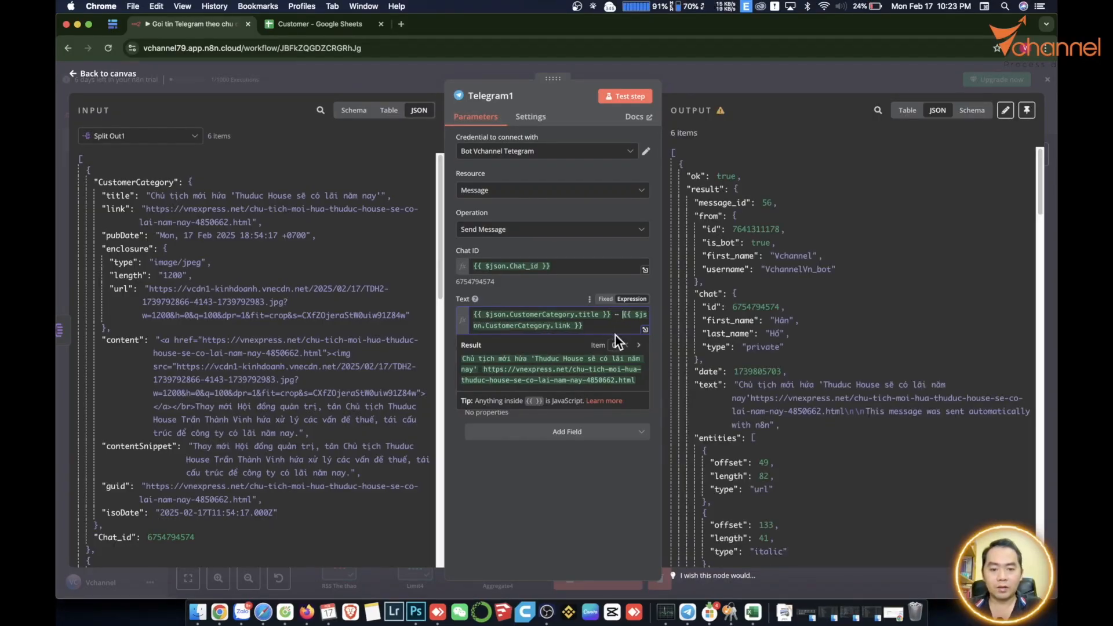
Run the whole workflow and check the title-and-link messages in the Telegram bot chat.
{"action": "left_click", "coordinate": [386, 583]}
{"action": "left_click", "coordinate": [608, 575]}
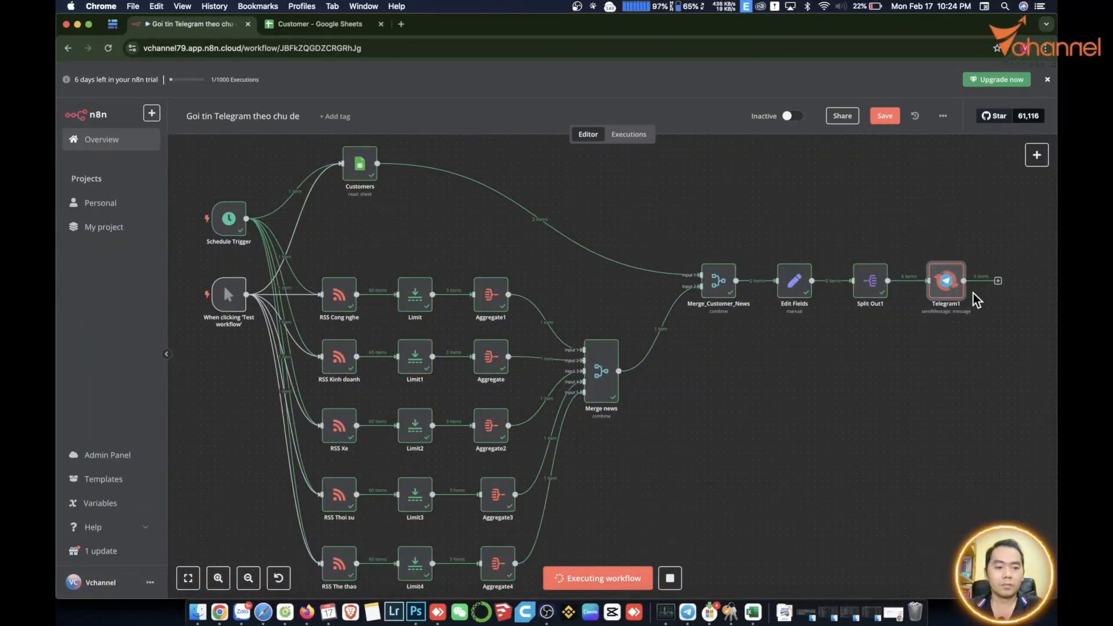
{"action": "left_click", "coordinate": [686, 613]}
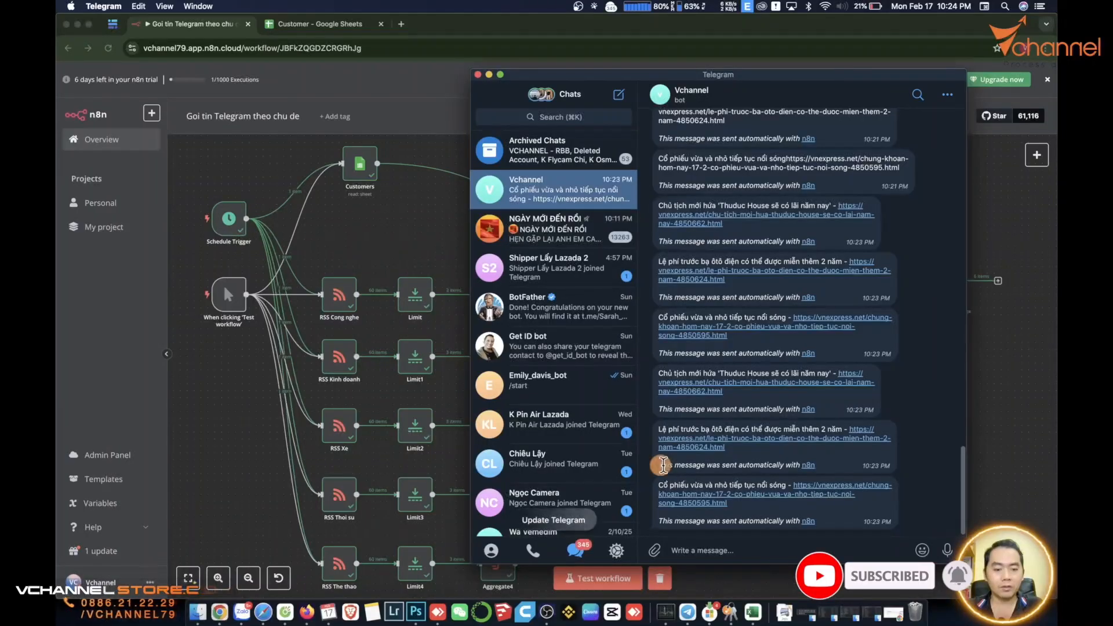
{"action": "left_click_drag", "start_coordinate": [659, 465], "coordinate": [815, 465]}
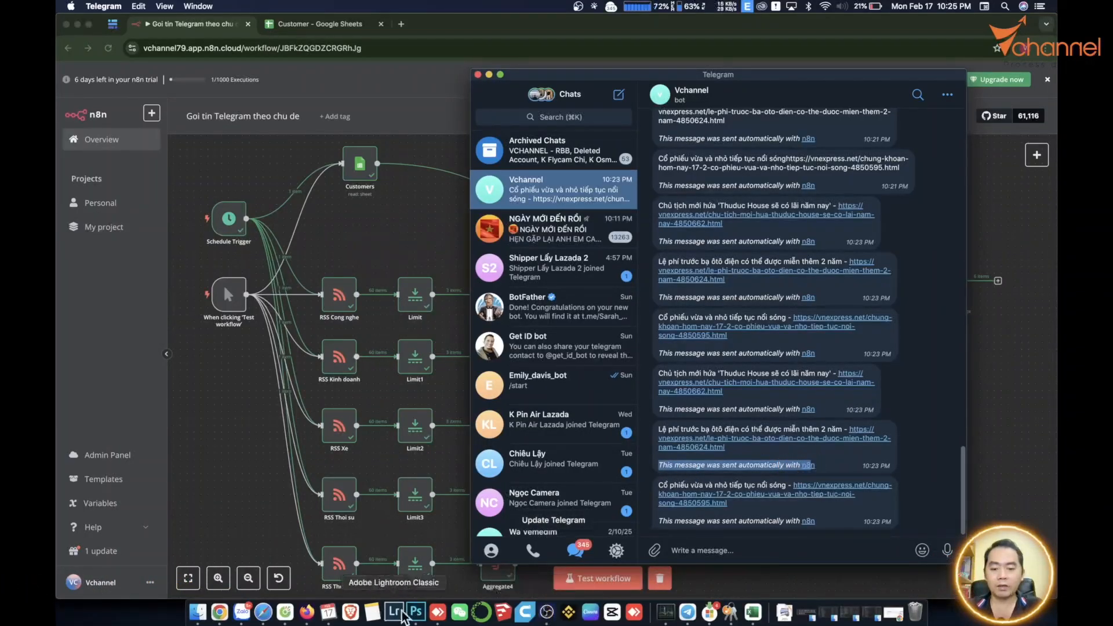
{"action": "left_click", "coordinate": [219, 611]}
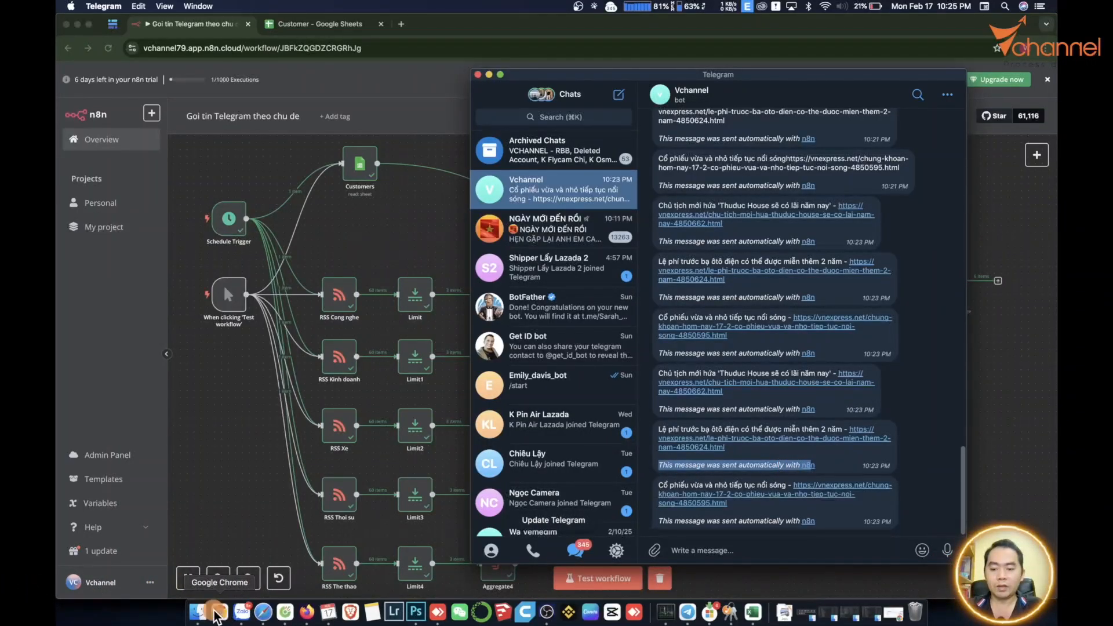
Add the Append n8n Attribution option to Telegram1, switch it off, and reopen the node.
{"action": "left_click", "coordinate": [571, 432]}
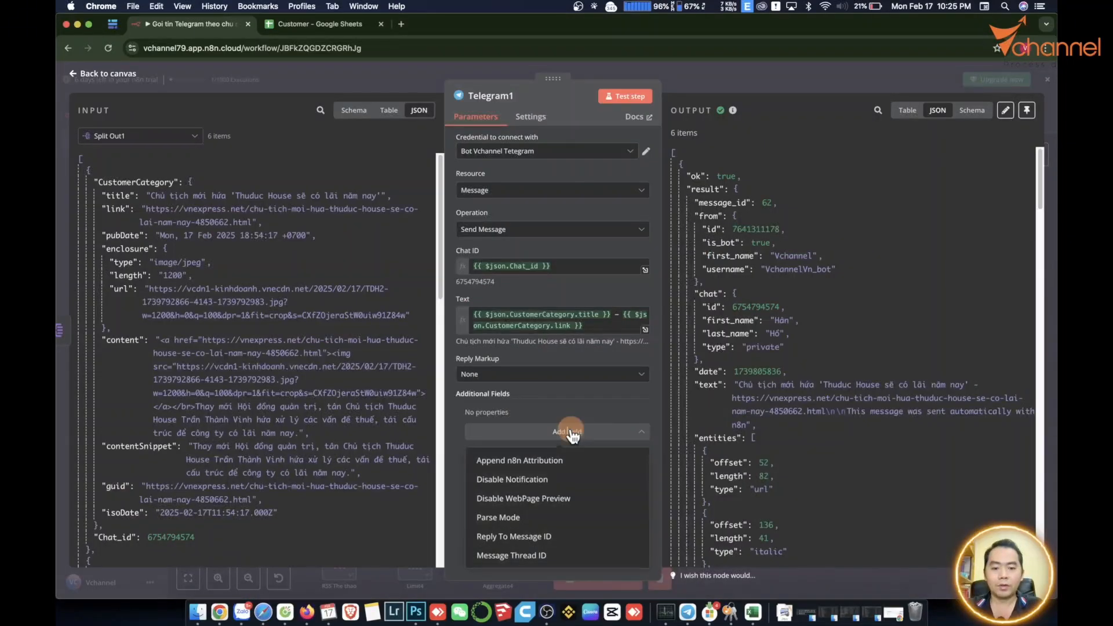
{"action": "left_click", "coordinate": [552, 462]}
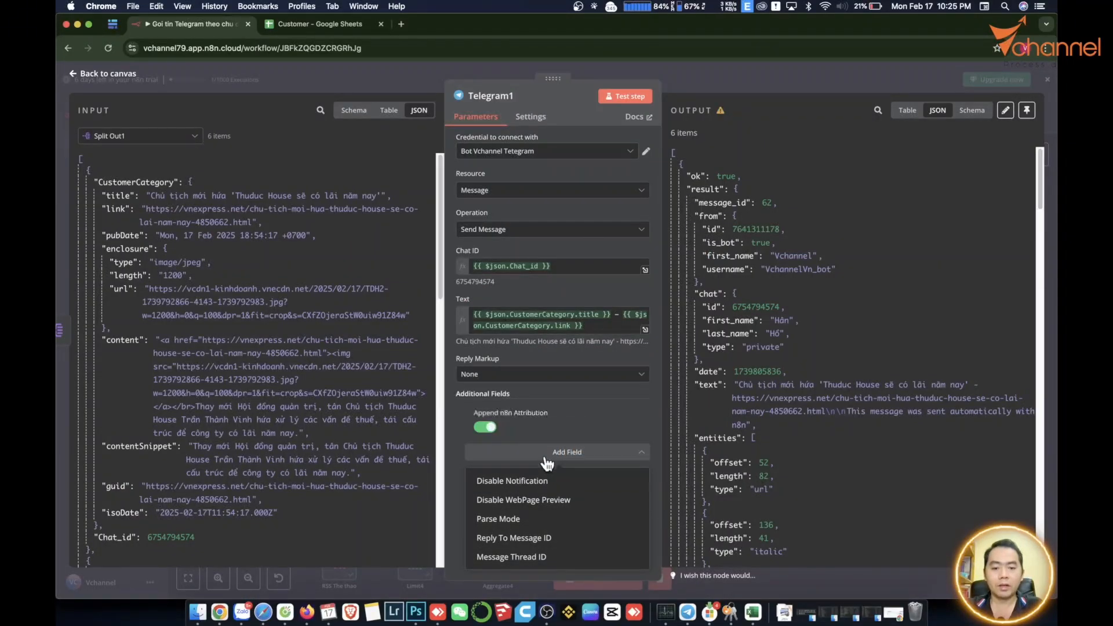
{"action": "left_click", "coordinate": [483, 429]}
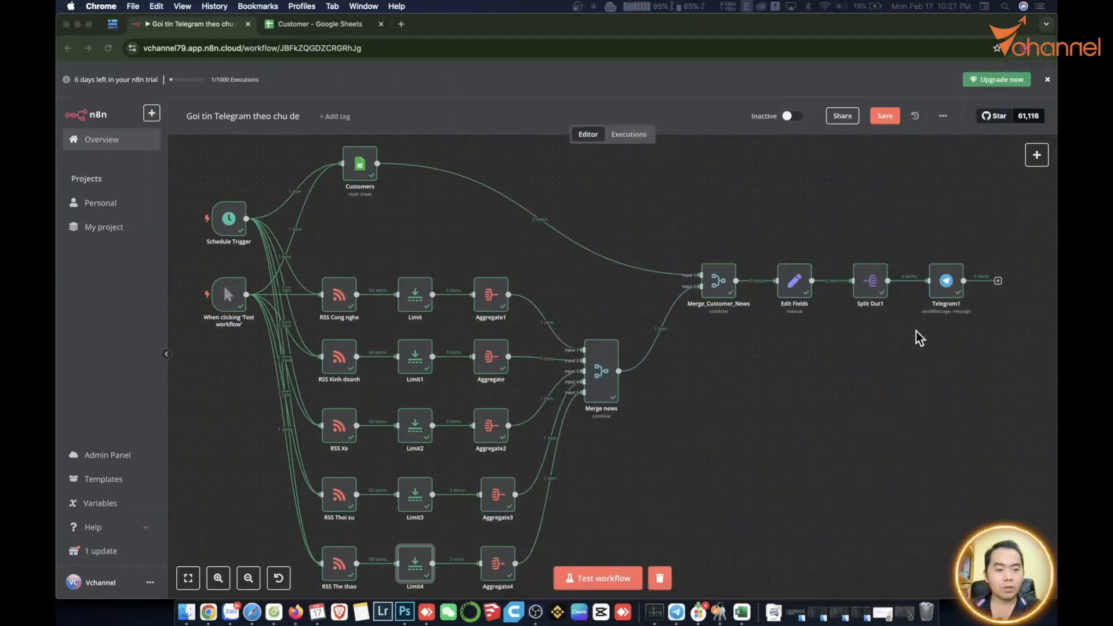
{"action": "left_click", "coordinate": [935, 283]}
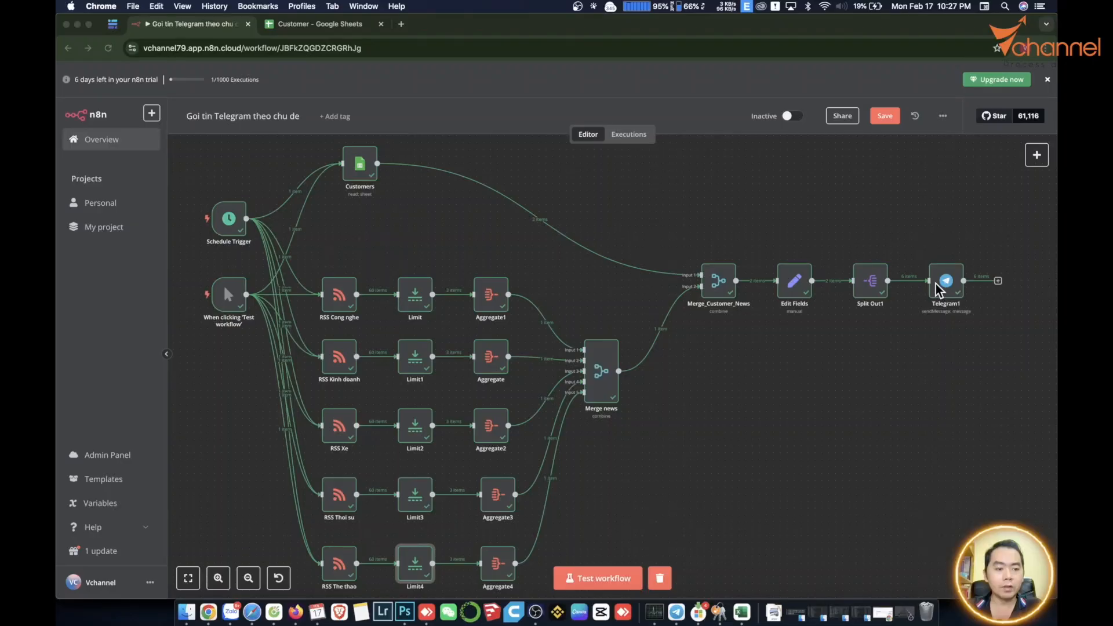
{"action": "left_click", "coordinate": [935, 283]}
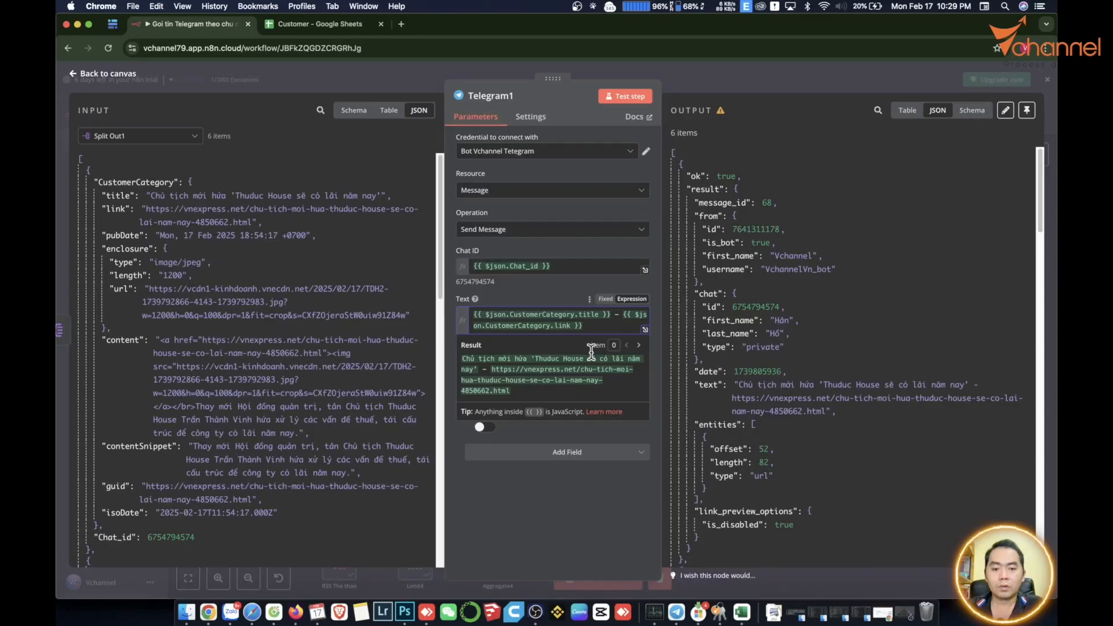
Surround {{ $json.CustomerCategory.title }} with asterisks in the Telegram1 message text.
{"action": "type", "text": "*"}
{"action": "left_click", "coordinate": [477, 316]}
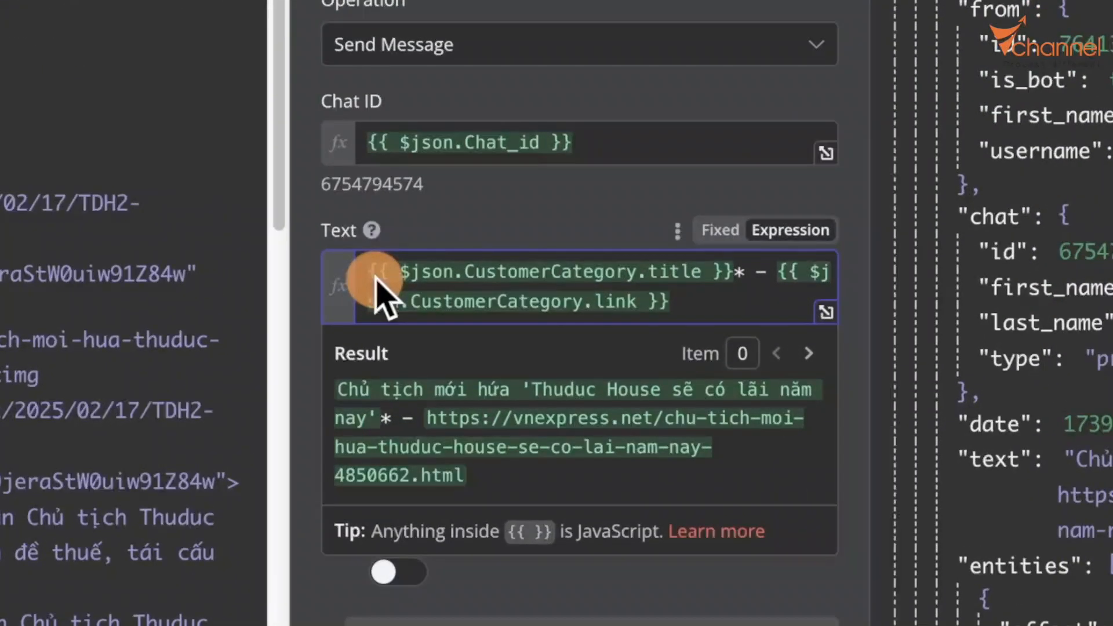
{"action": "type", "text": "*"}
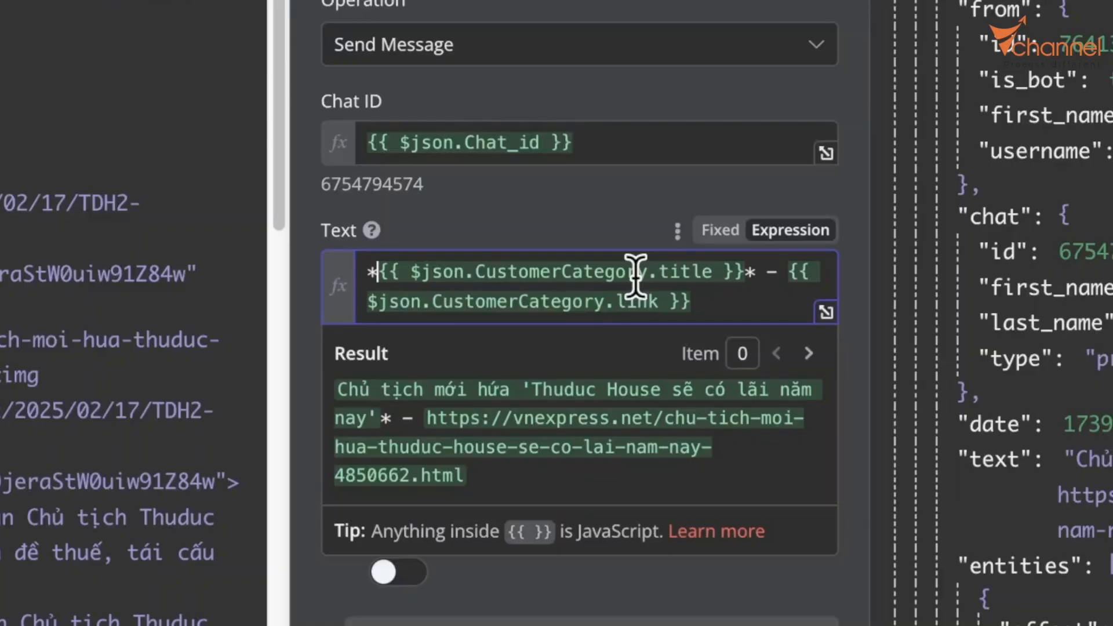